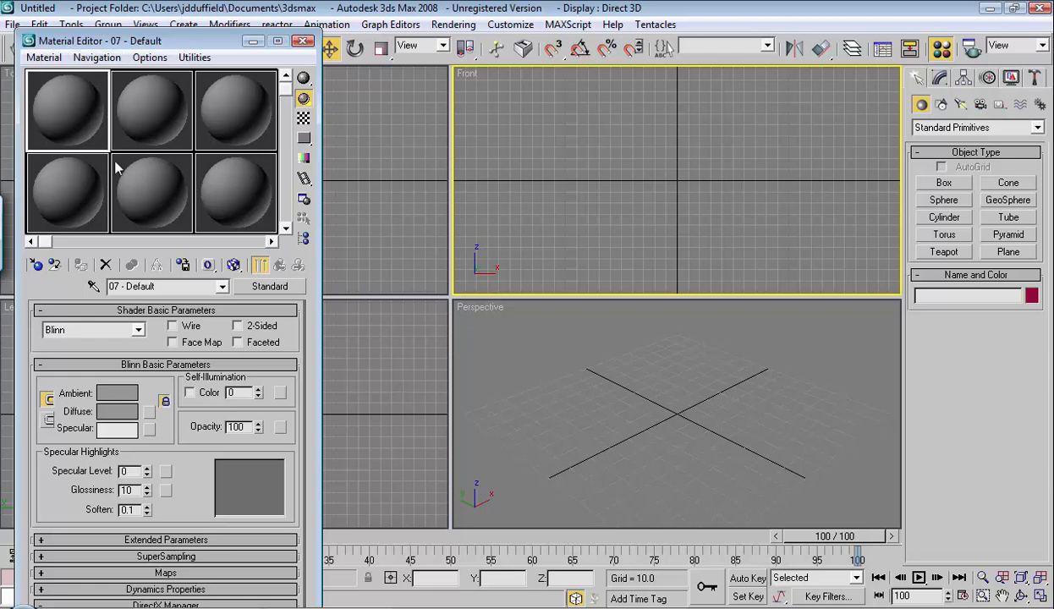
Close the Material Editor and draw a sphere of about 69.7 radius at the centre of the Top view, keeping its object colour
{"action": "left_click", "coordinate": [303, 41]}
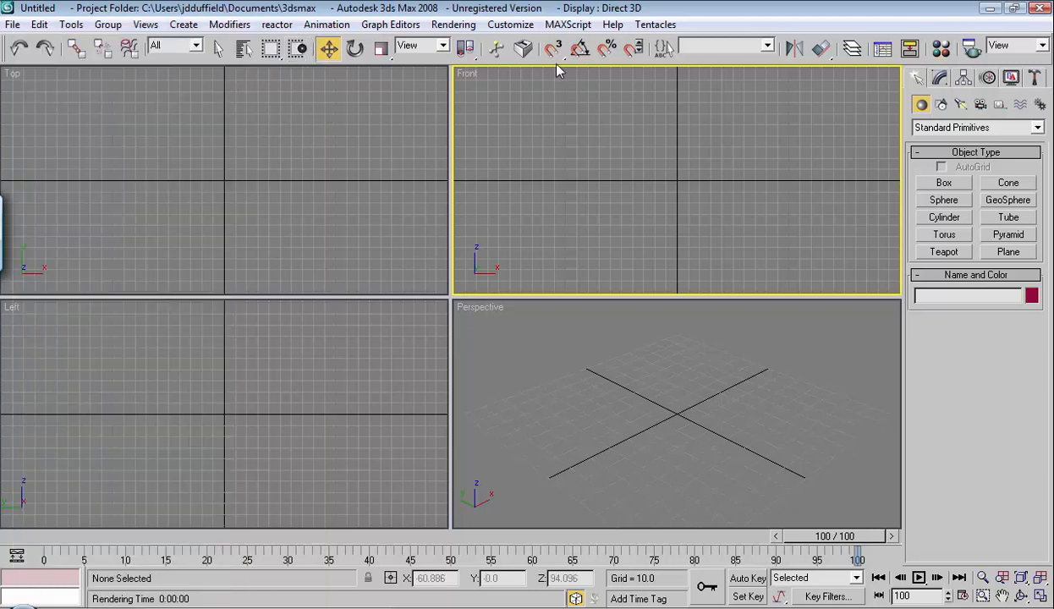
{"action": "left_click", "coordinate": [367, 195]}
{"action": "left_click", "coordinate": [924, 201]}
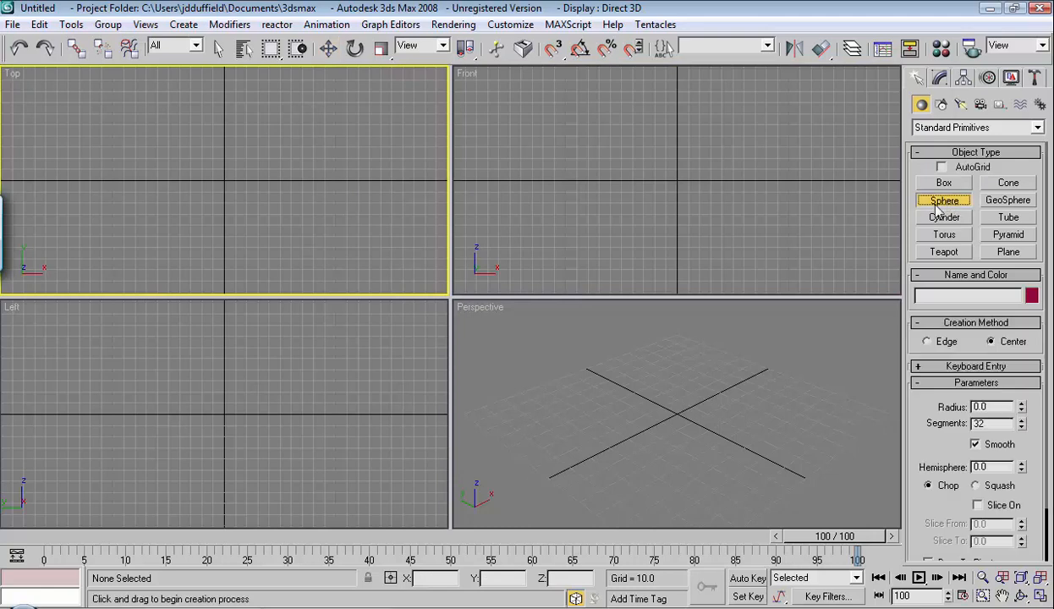
{"action": "left_click_drag", "start_coordinate": [224, 181], "coordinate": [273, 238]}
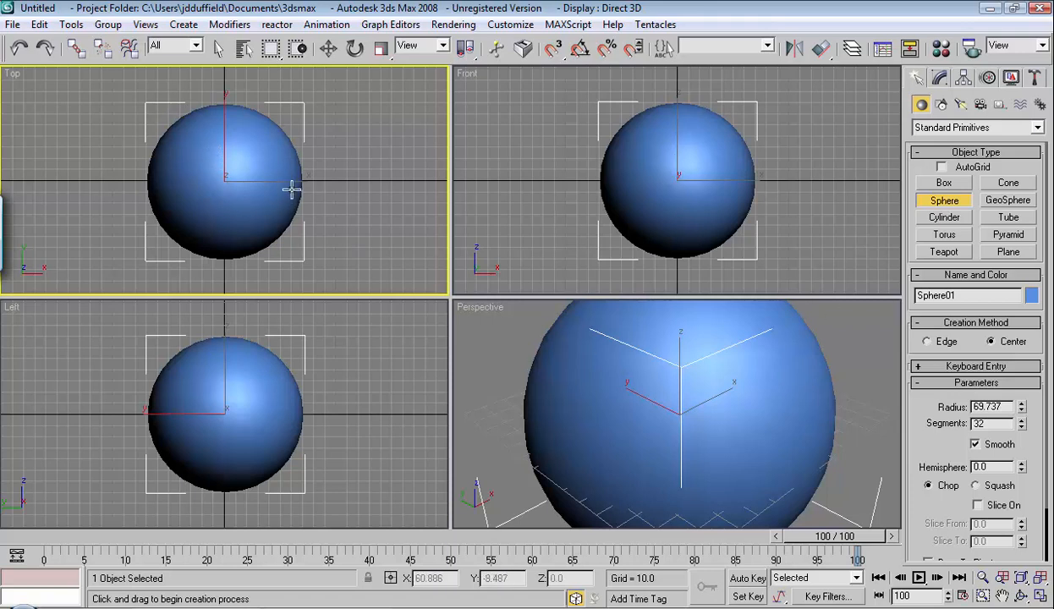
{"action": "left_click", "coordinate": [1030, 294]}
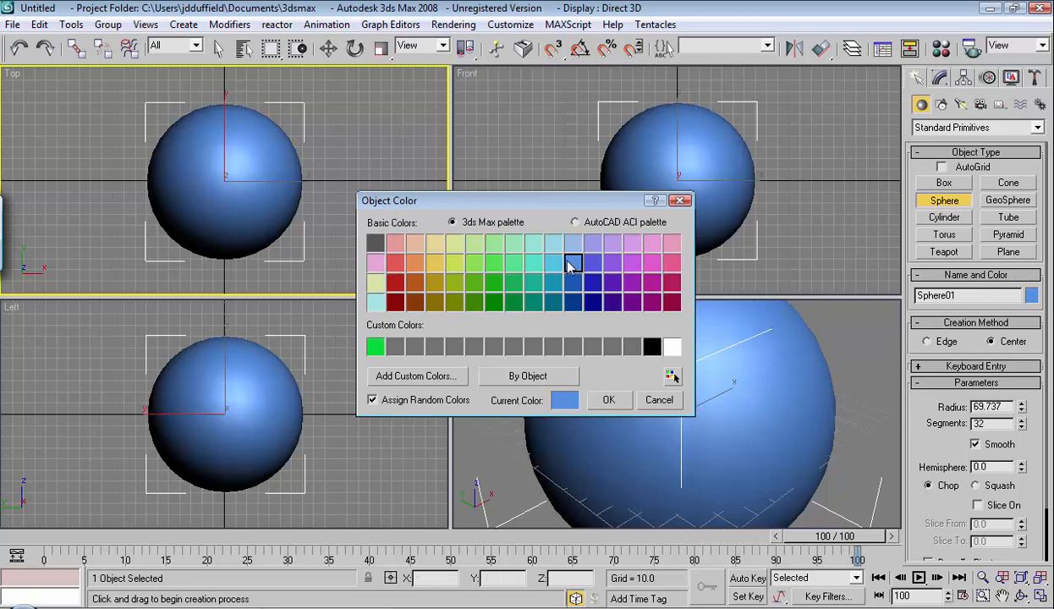
{"action": "left_click", "coordinate": [606, 397]}
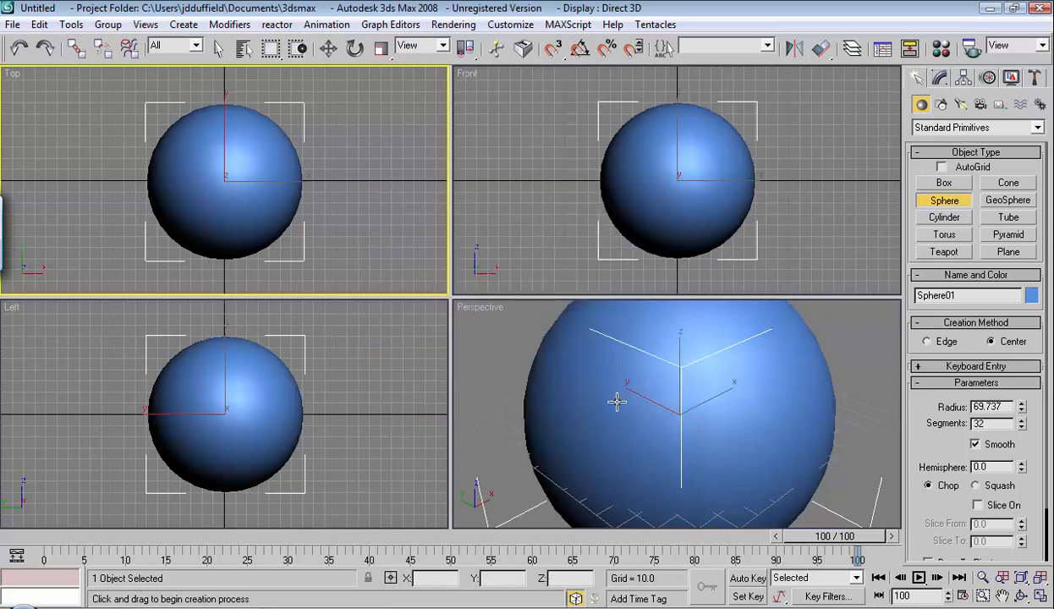
Draw six smaller spheres around the large sphere in the Top view, two on its left side and four on its right
{"action": "left_click_drag", "start_coordinate": [89, 133], "coordinate": [116, 136]}
{"action": "left_click_drag", "start_coordinate": [82, 216], "coordinate": [124, 217]}
{"action": "left_click_drag", "start_coordinate": [326, 105], "coordinate": [379, 176]}
{"action": "left_click_drag", "start_coordinate": [310, 243], "coordinate": [327, 256]}
{"action": "left_click_drag", "start_coordinate": [389, 227], "coordinate": [417, 254]}
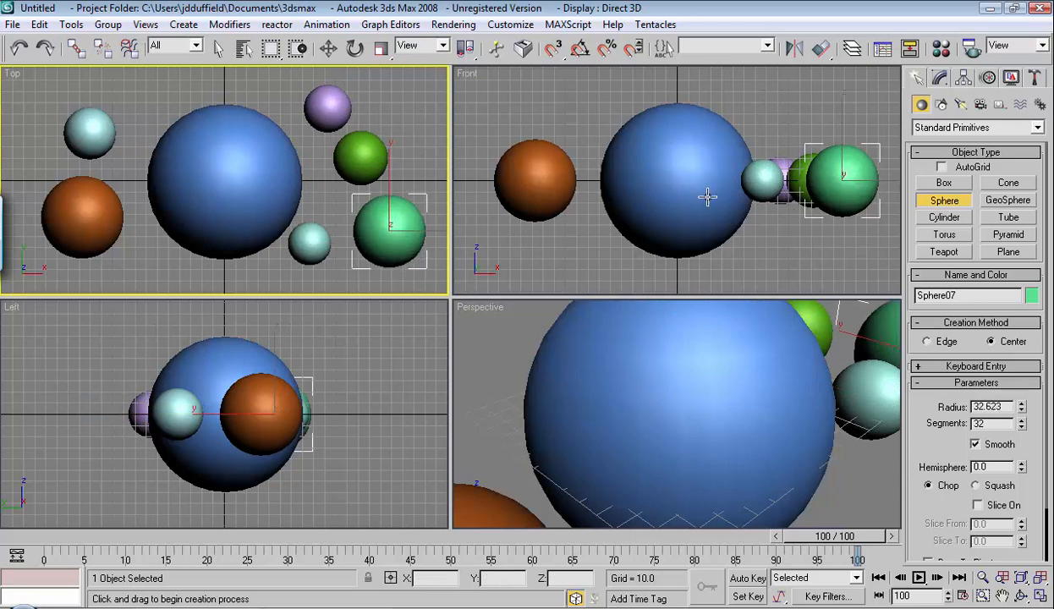
{"action": "left_click", "coordinate": [330, 49]}
{"action": "left_click", "coordinate": [419, 163]}
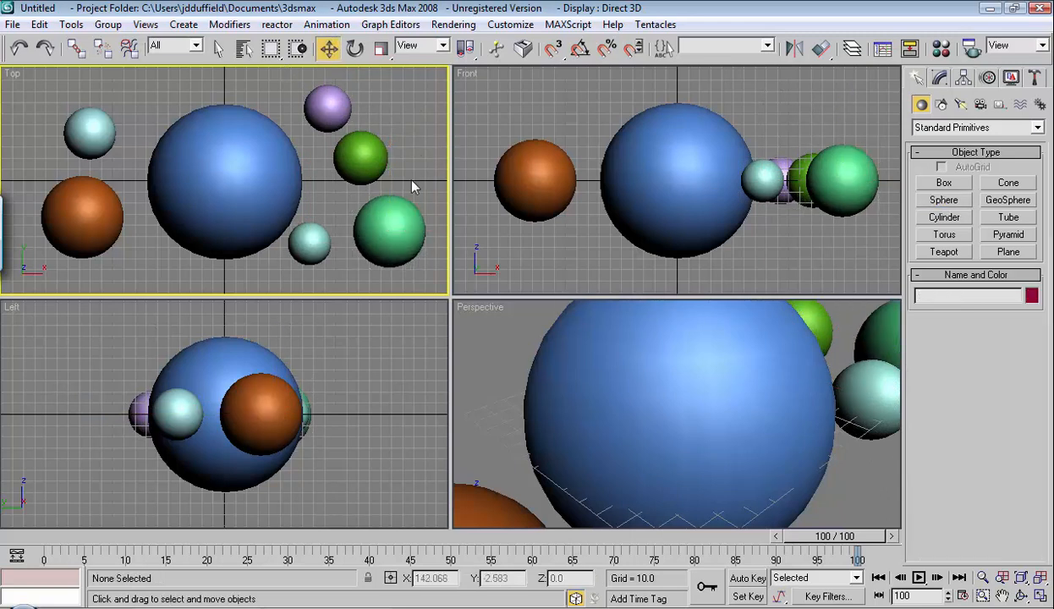
Change the large sphere's object colour to the golden yellow in the 3ds Max palette
{"action": "left_click", "coordinate": [266, 162]}
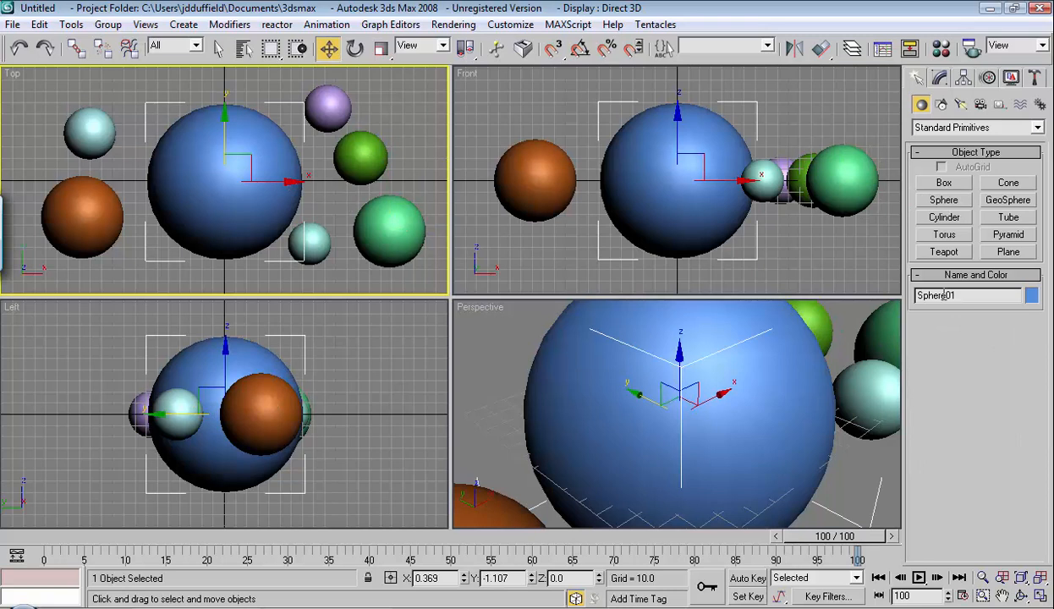
{"action": "left_click", "coordinate": [1032, 296]}
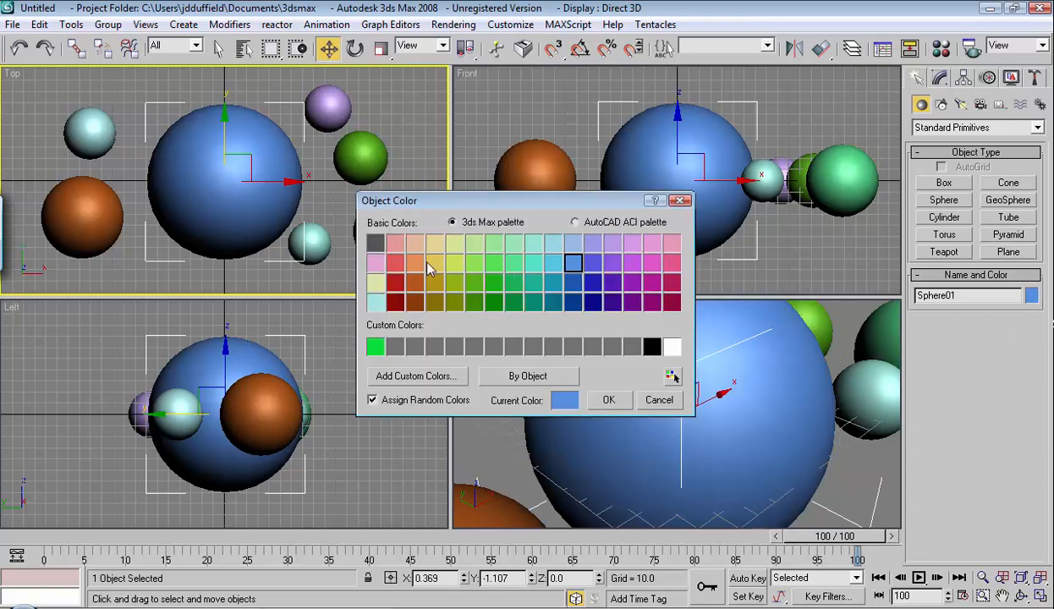
{"action": "left_click", "coordinate": [434, 263]}
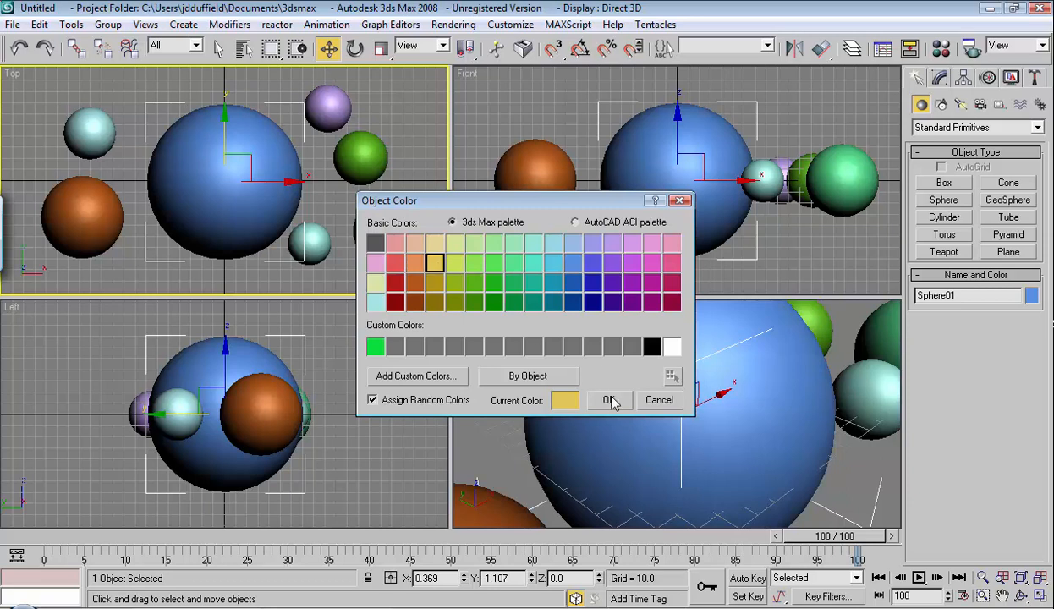
{"action": "left_click", "coordinate": [608, 400]}
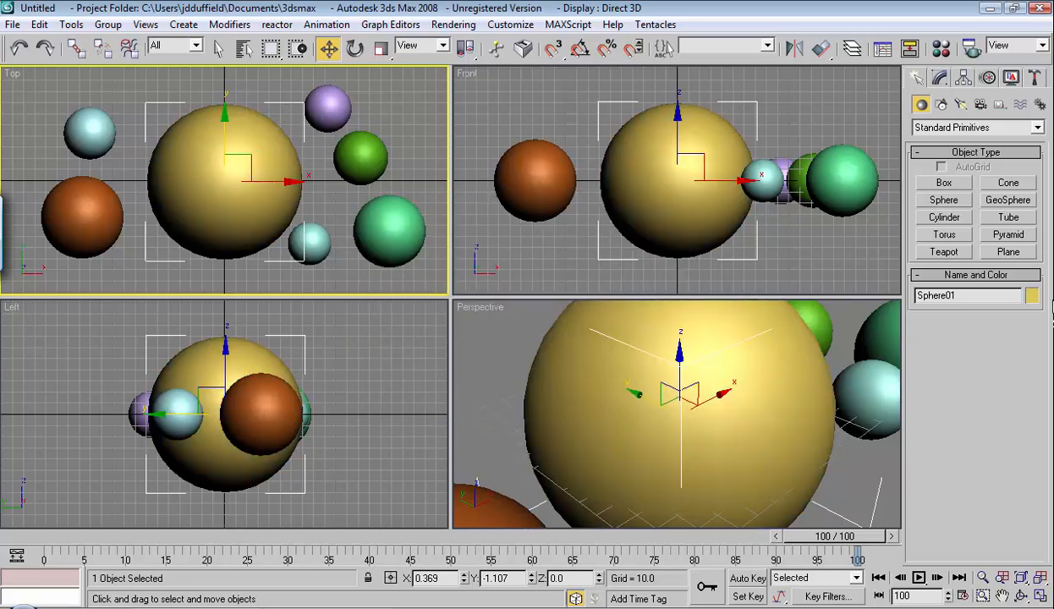
Add a cyan custom colour with red 7, green 206 and blue 236 to the object colour palette
{"action": "left_click", "coordinate": [1032, 297]}
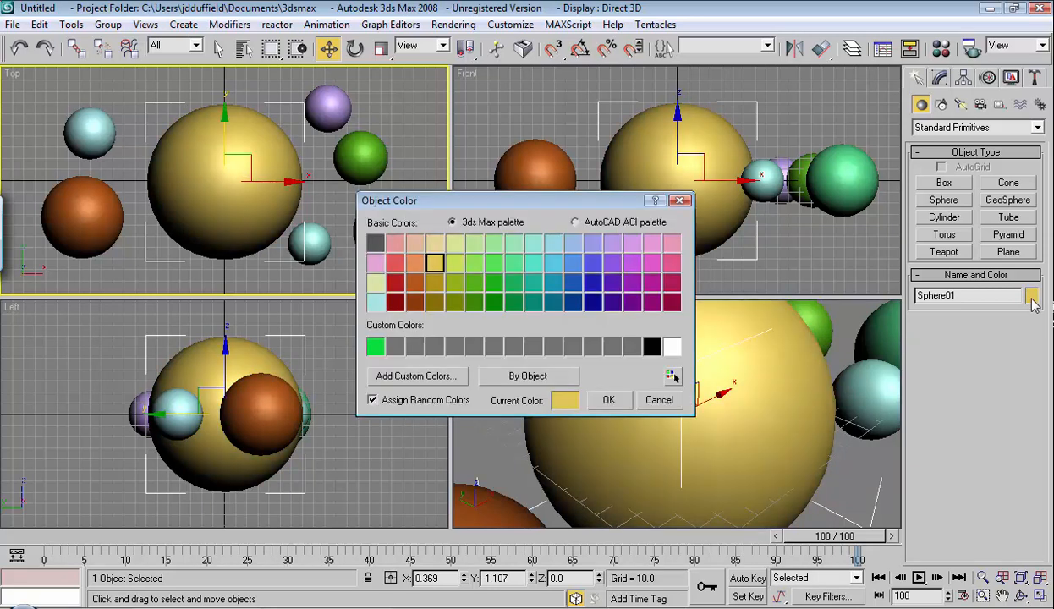
{"action": "left_click", "coordinate": [418, 376]}
{"action": "left_click_drag", "start_coordinate": [480, 76], "coordinate": [444, 46]}
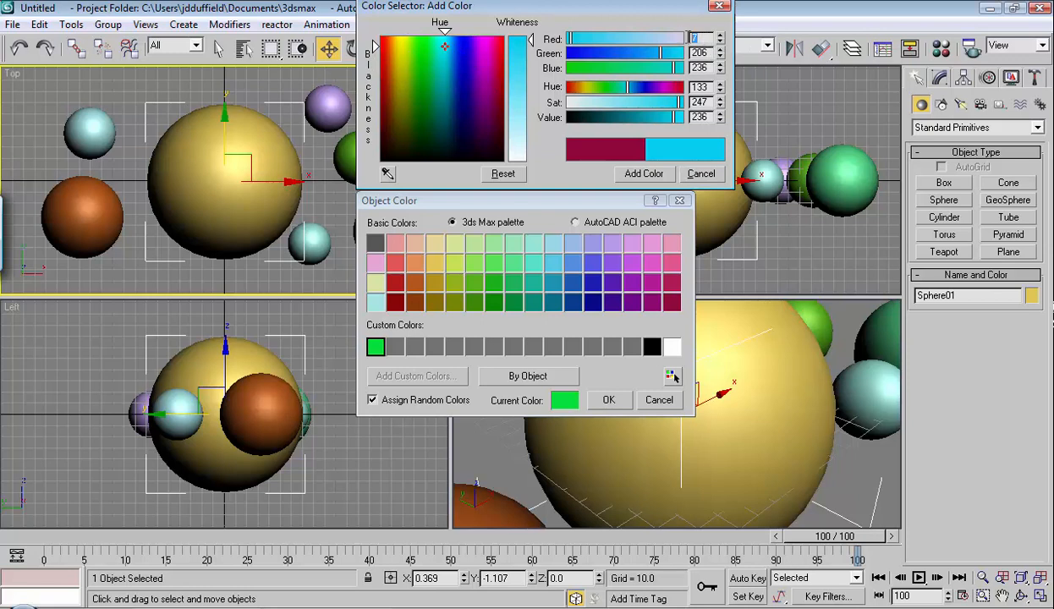
{"action": "double_click", "coordinate": [699, 53]}
{"action": "left_click", "coordinate": [636, 173]}
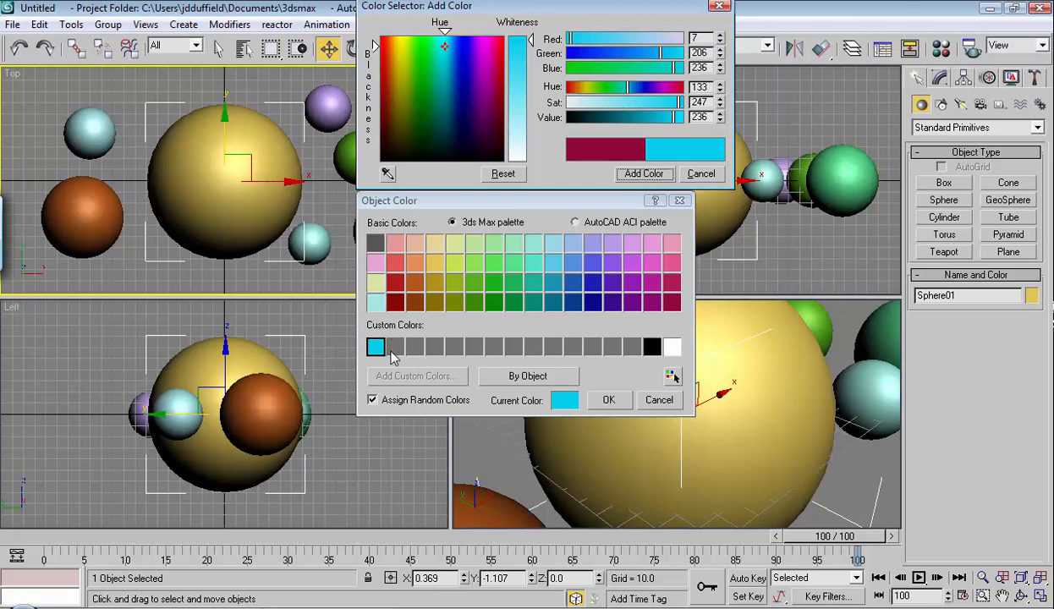
Apply the cyan custom colour as the large sphere's object colour
{"action": "left_click", "coordinate": [394, 351]}
{"action": "left_click", "coordinate": [412, 349]}
{"action": "left_click", "coordinate": [432, 349]}
{"action": "left_click", "coordinate": [453, 349]}
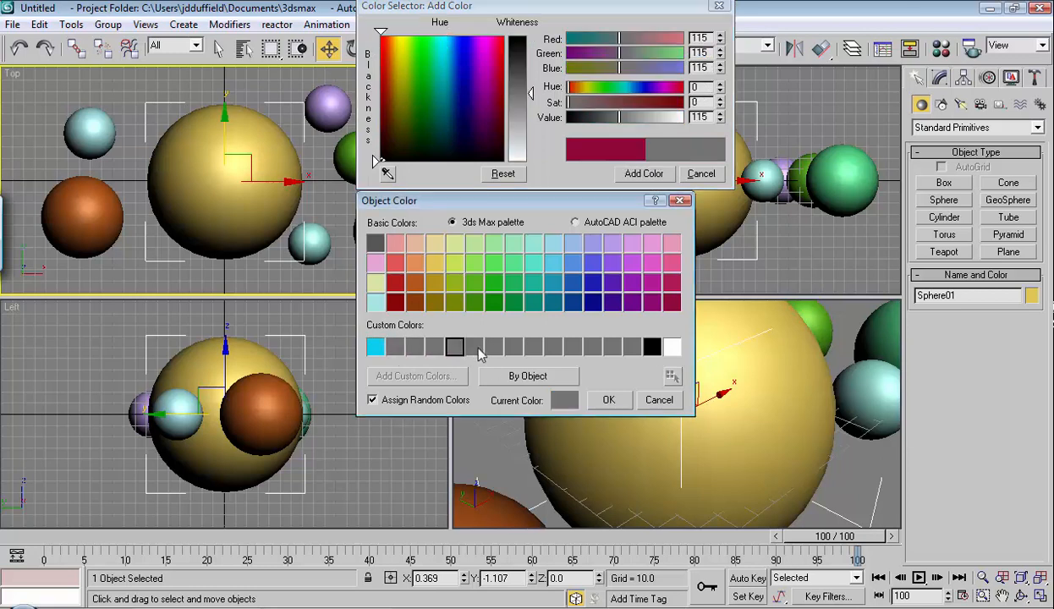
{"action": "left_click", "coordinate": [375, 347]}
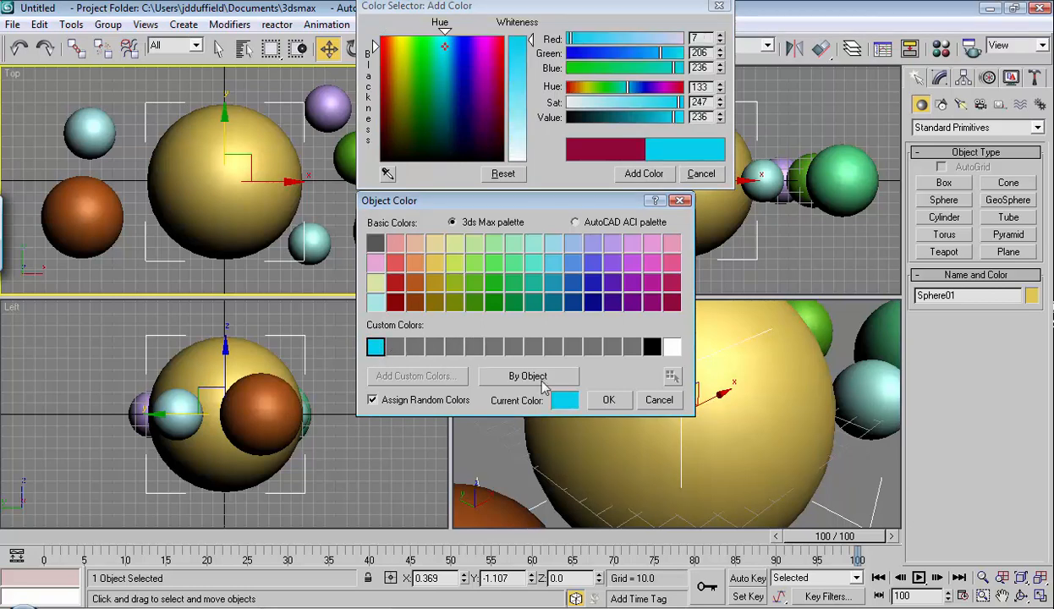
{"action": "left_click", "coordinate": [609, 399]}
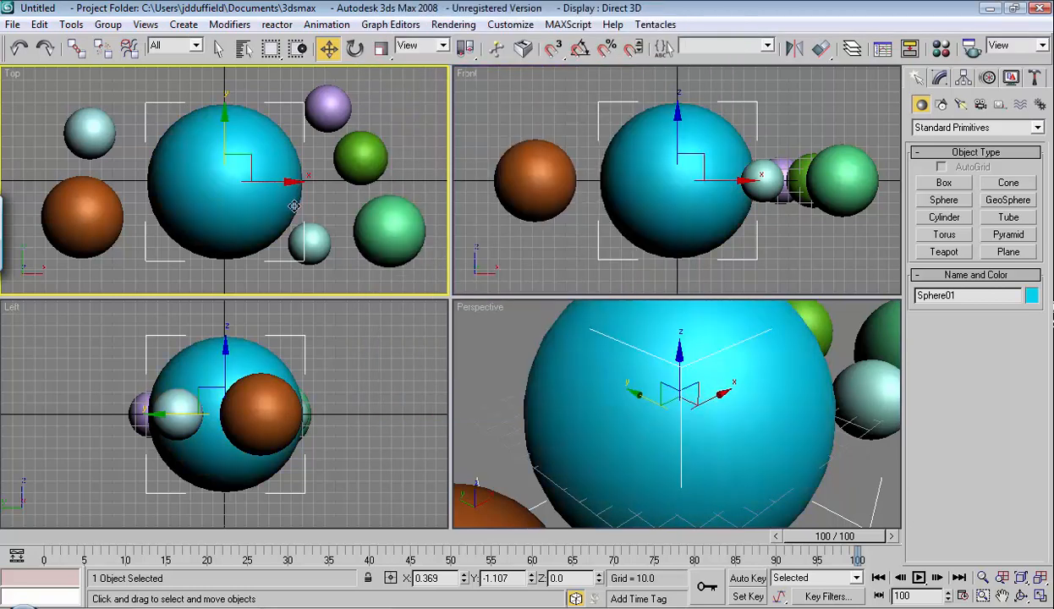
Hide the grid in the Top, Front, Left and Perspective viewports
{"action": "left_click", "coordinate": [397, 137]}
{"action": "key", "text": "g"}
{"action": "left_click", "coordinate": [546, 114]}
{"action": "key", "text": "g"}
{"action": "left_click", "coordinate": [407, 327]}
{"action": "key", "text": "g"}
{"action": "left_click", "coordinate": [482, 355]}
{"action": "key", "text": "g"}
{"action": "left_click", "coordinate": [584, 106]}
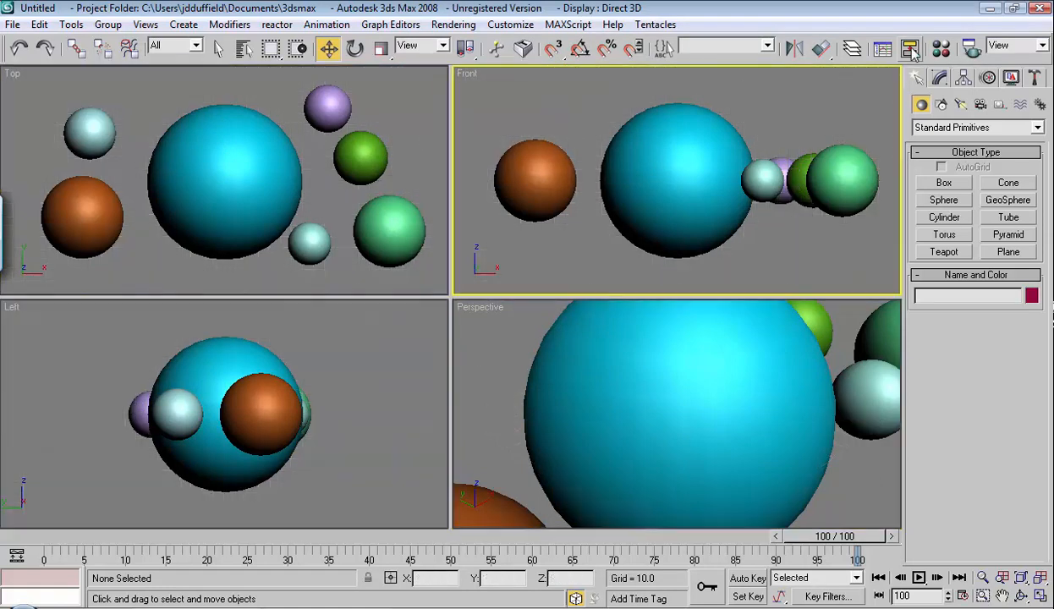
Open the Material Editor and look through its sample slots, returning to the first slot, 07 - Default
{"action": "left_click", "coordinate": [942, 47]}
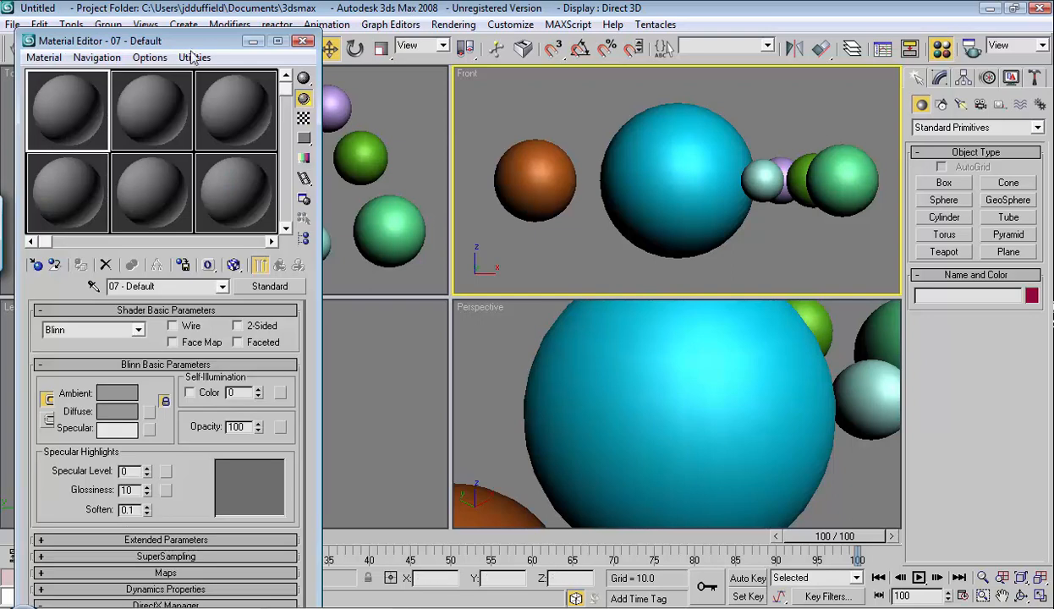
{"action": "left_click_drag", "start_coordinate": [195, 40], "coordinate": [195, 33]}
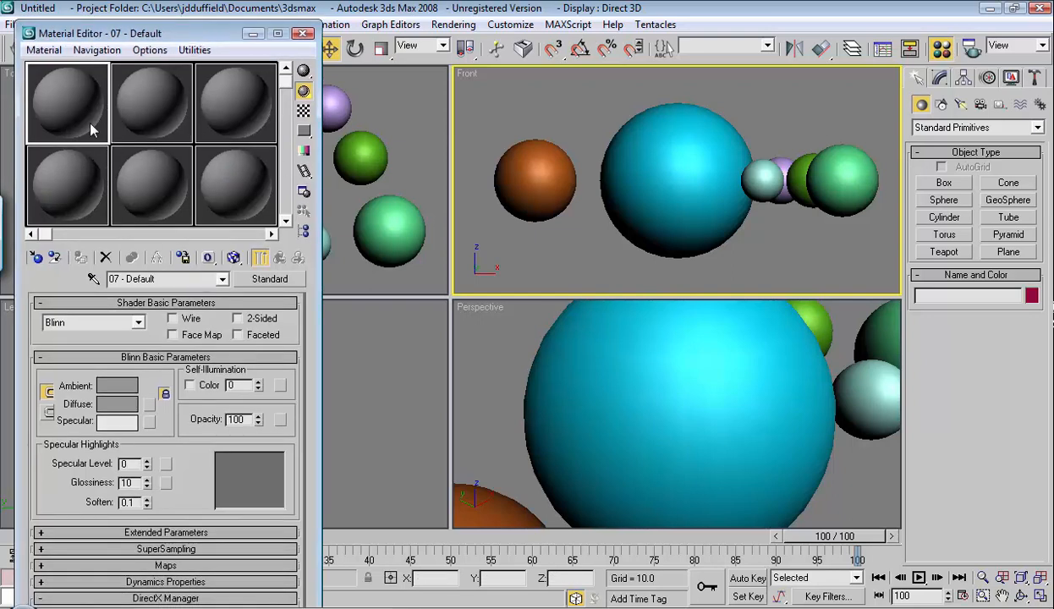
{"action": "left_click", "coordinate": [156, 103]}
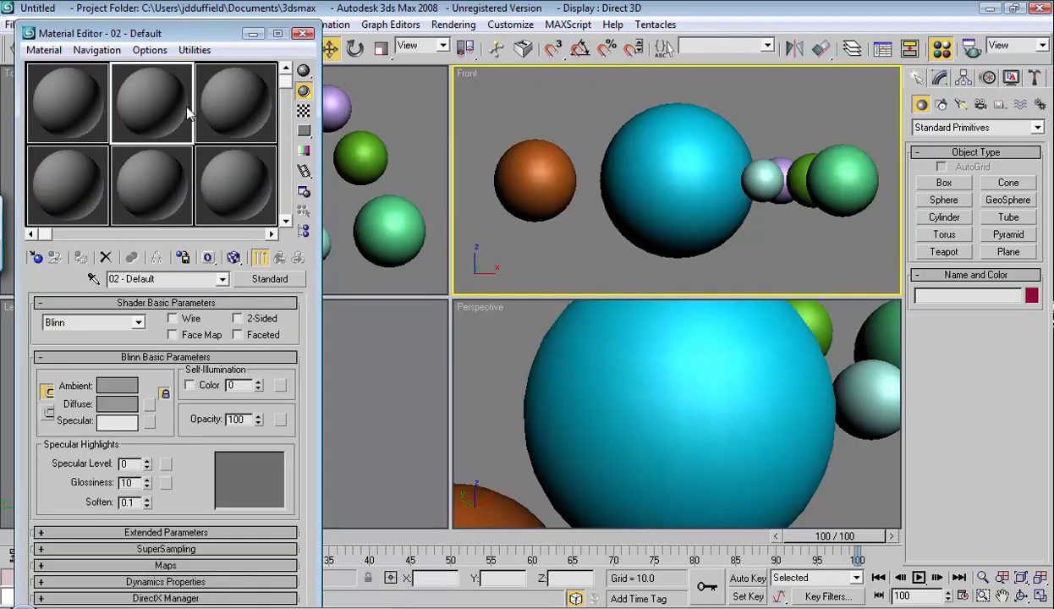
{"action": "left_click", "coordinate": [218, 107]}
{"action": "mouse_move", "coordinate": [285, 91]}
{"action": "left_mouse_down"}
{"action": "mouse_move", "coordinate": [296, 230]}
{"action": "mouse_move", "coordinate": [288, 80]}
{"action": "left_mouse_up"}
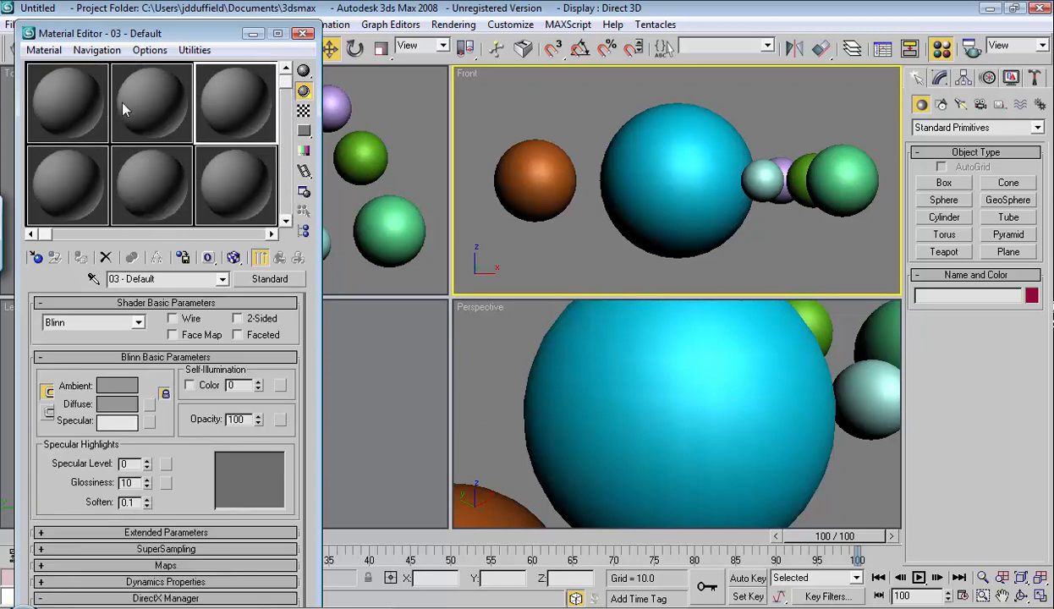
{"action": "mouse_move", "coordinate": [286, 85]}
{"action": "left_mouse_down"}
{"action": "mouse_move", "coordinate": [289, 152]}
{"action": "mouse_move", "coordinate": [288, 76]}
{"action": "mouse_move", "coordinate": [288, 152]}
{"action": "mouse_move", "coordinate": [284, 89]}
{"action": "left_mouse_up"}
{"action": "left_click", "coordinate": [214, 157]}
{"action": "left_click", "coordinate": [176, 184]}
{"action": "left_click", "coordinate": [61, 87]}
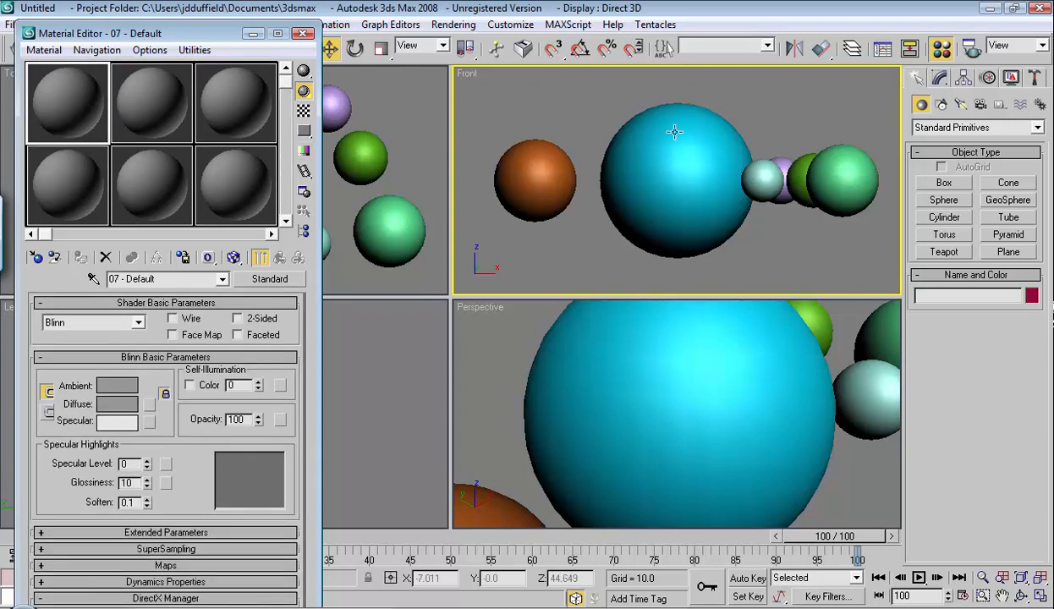
Assign the 07 - Default material to the large sphere and compare its slot marking with the orange sphere selected
{"action": "left_click", "coordinate": [680, 170]}
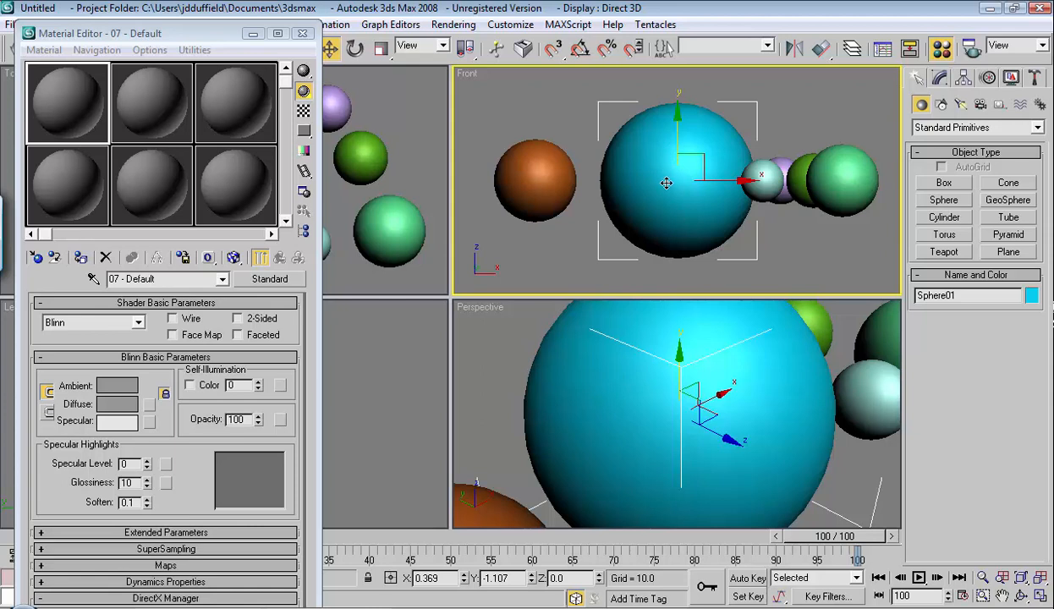
{"action": "left_click", "coordinate": [54, 93]}
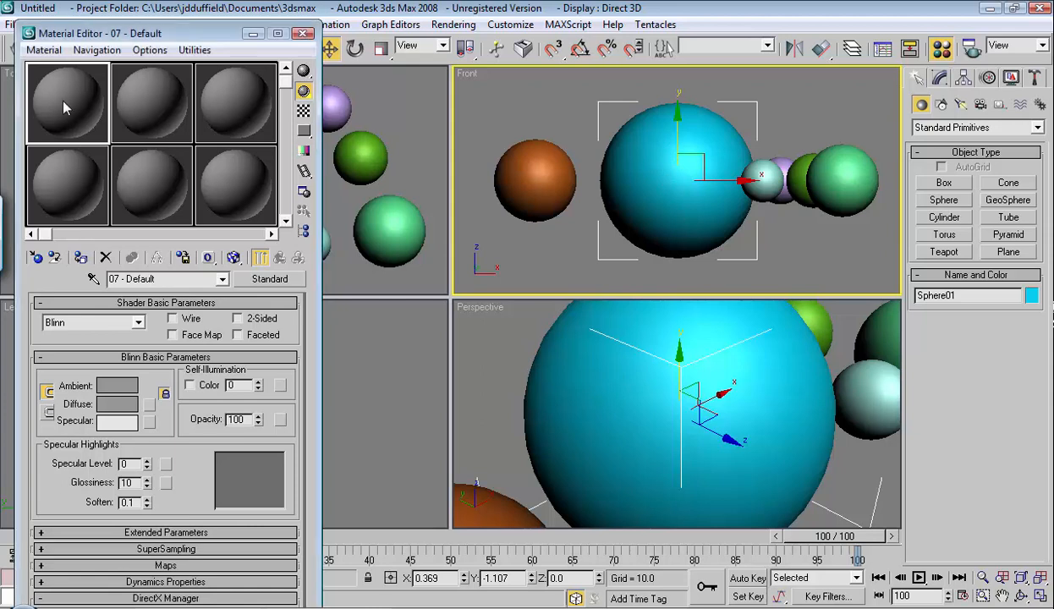
{"action": "left_click", "coordinate": [81, 259]}
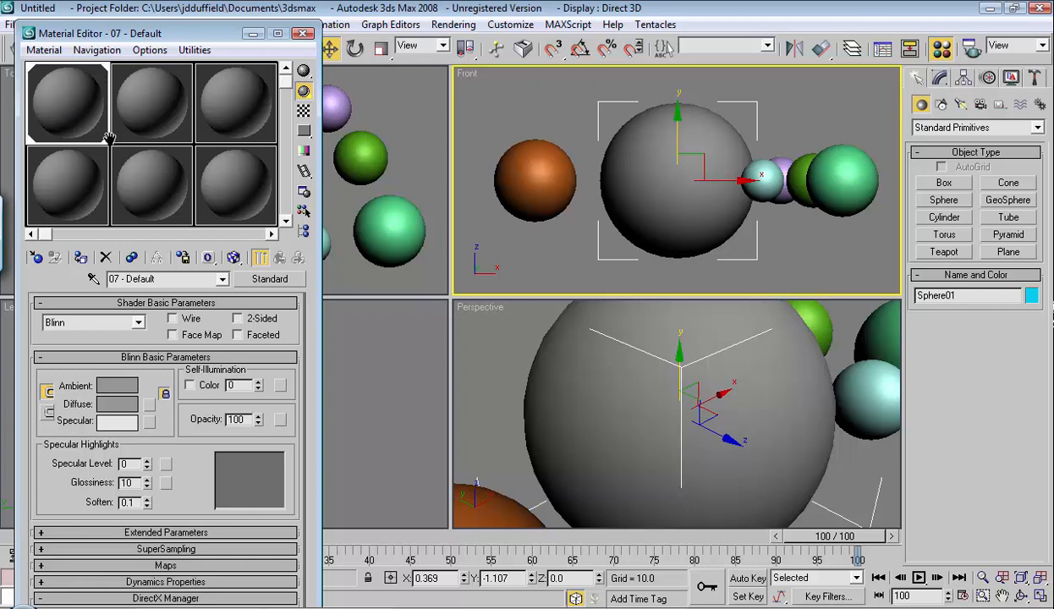
{"action": "left_click", "coordinate": [543, 176]}
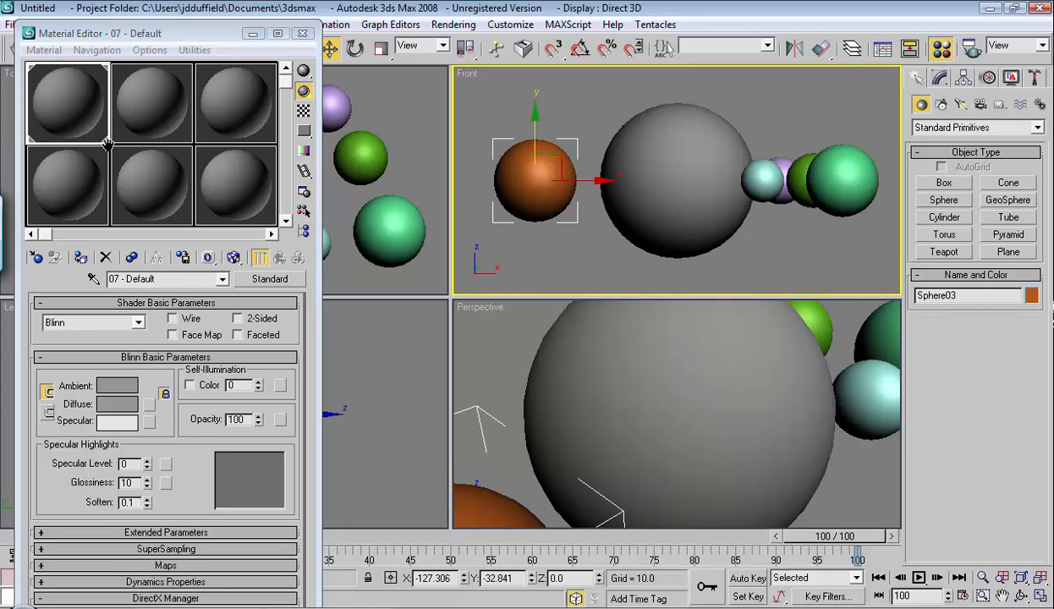
{"action": "left_click", "coordinate": [672, 179]}
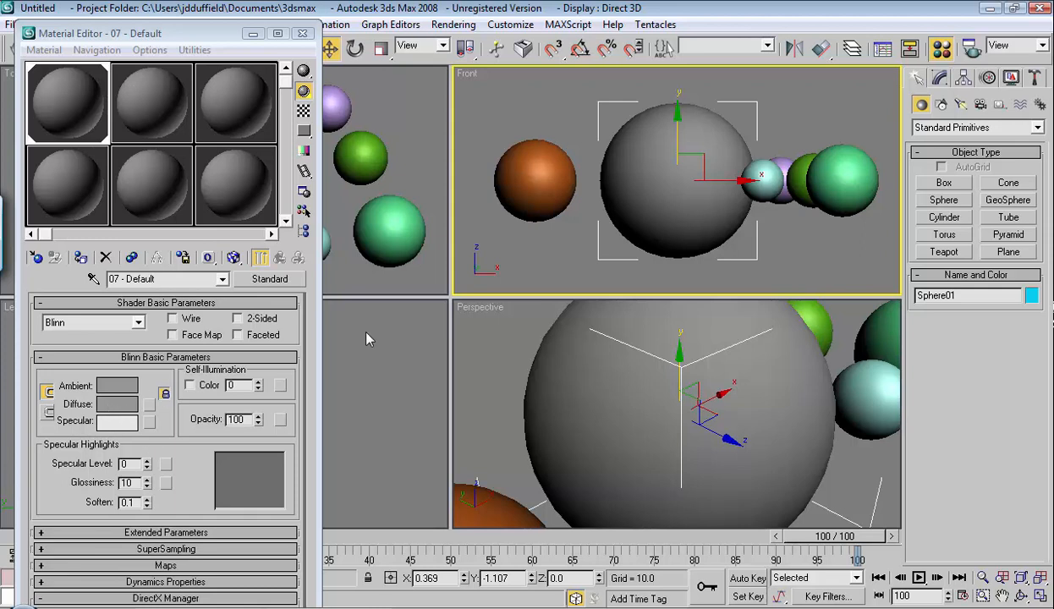
Examine the map channels available in the material's Maps section and return to the Blinn basic parameters
{"action": "left_click", "coordinate": [289, 348]}
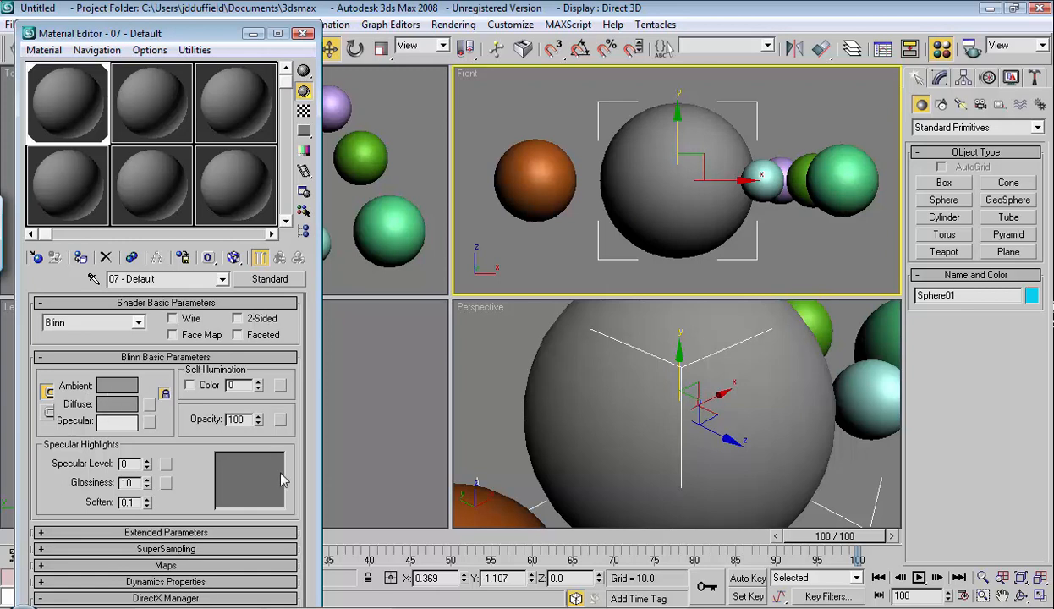
{"action": "scroll", "coordinate": [254, 483], "scroll_direction": "down", "scroll_amount": 1}
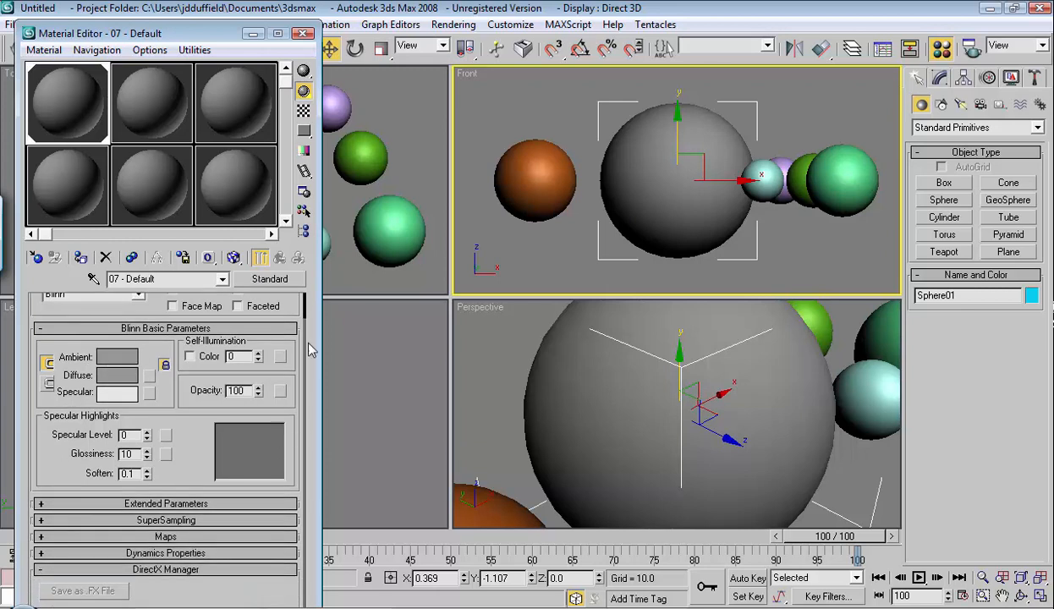
{"action": "left_click", "coordinate": [43, 538]}
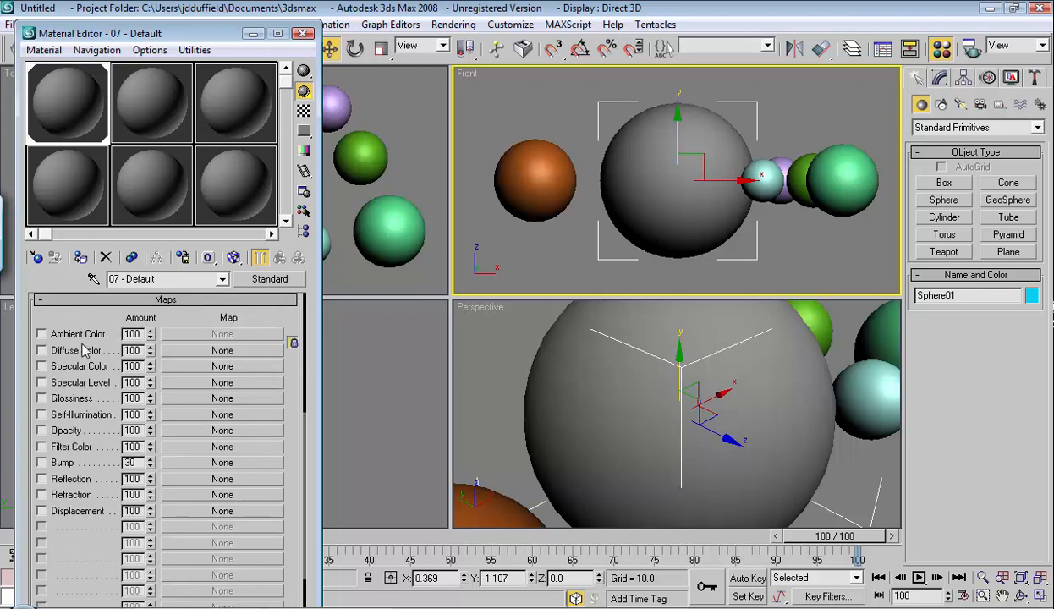
{"action": "left_click", "coordinate": [40, 300]}
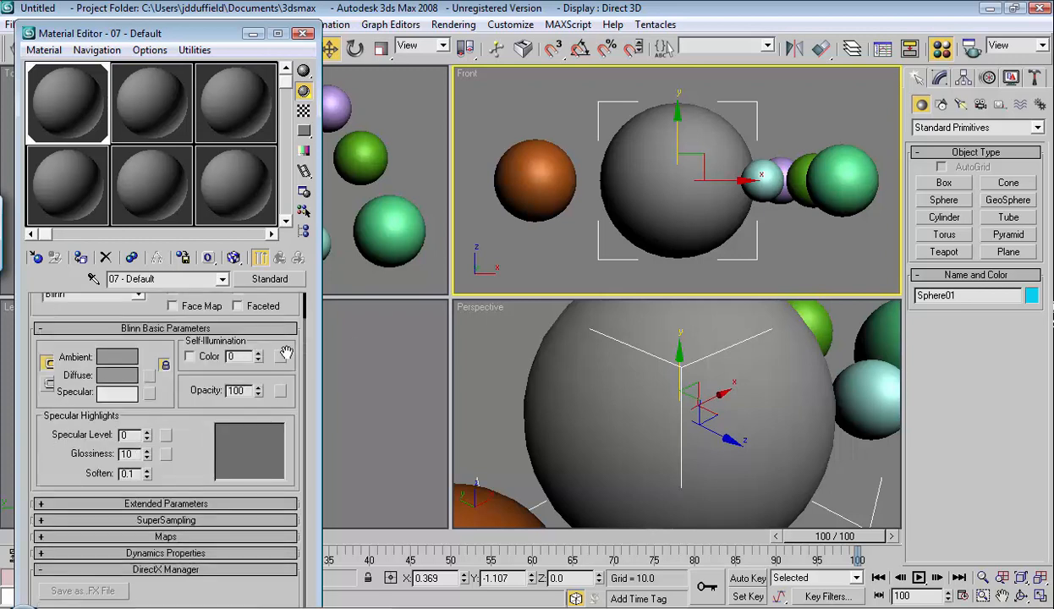
{"action": "scroll", "coordinate": [291, 349], "scroll_direction": "up", "scroll_amount": 2}
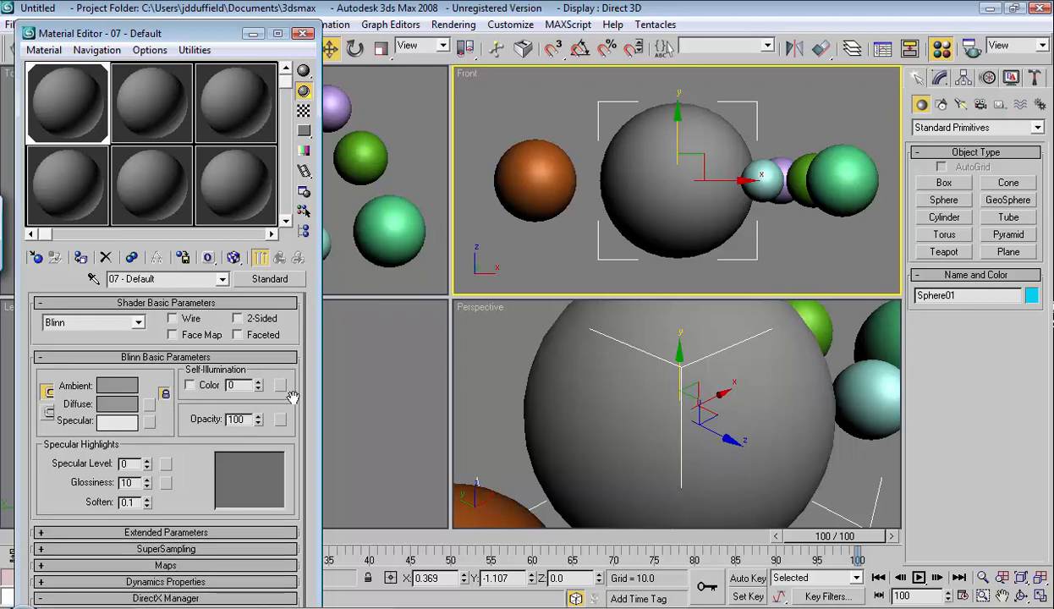
Try several hues for the 07 - Default diffuse colour, settling on a saturated magenta, RGB 255, 34, 211
{"action": "left_click", "coordinate": [121, 407]}
{"action": "left_click", "coordinate": [439, 325]}
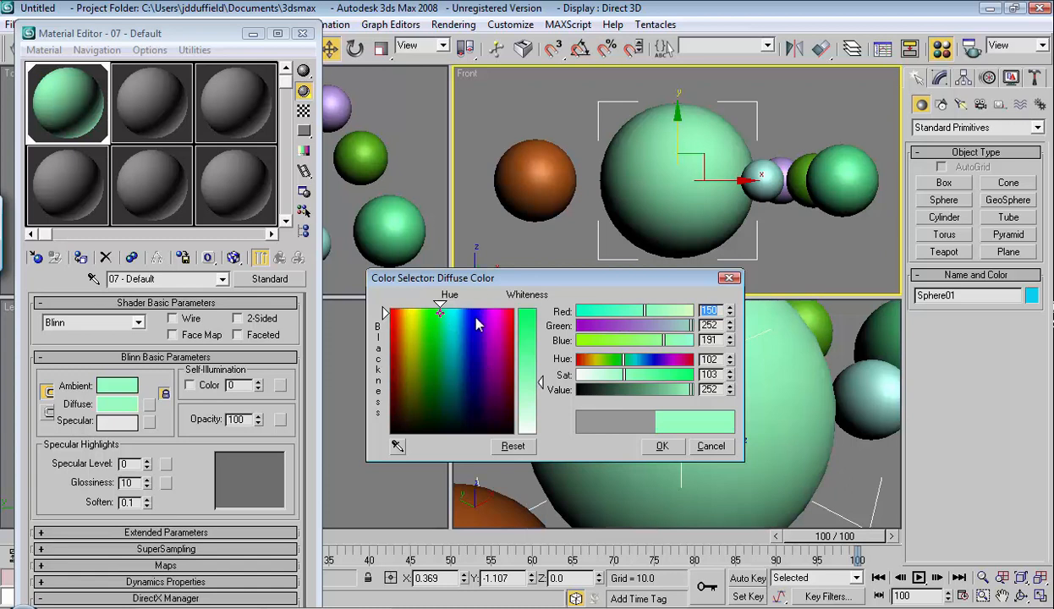
{"action": "left_click", "coordinate": [477, 319]}
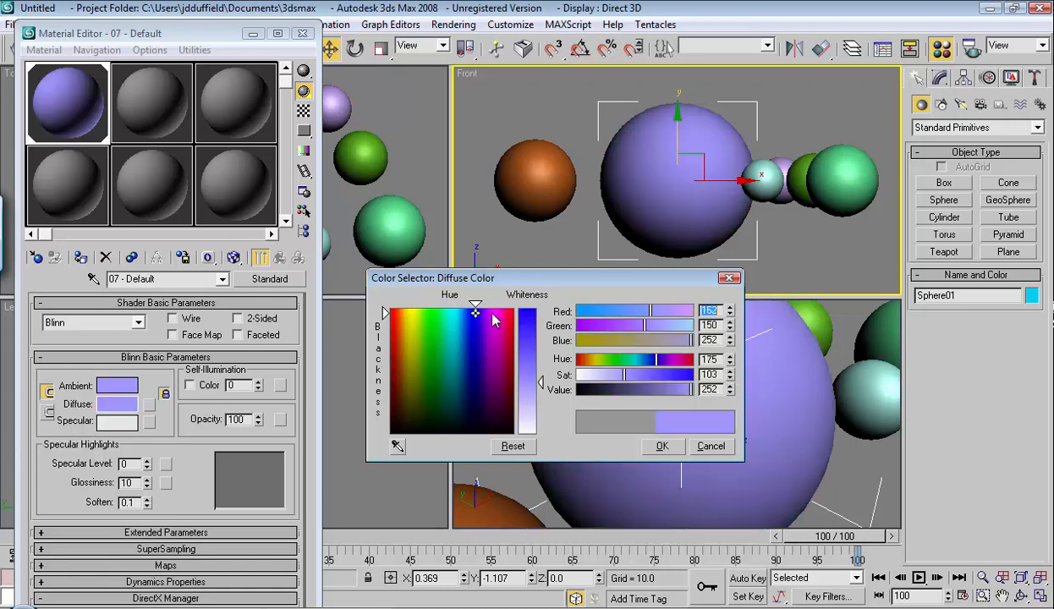
{"action": "left_click", "coordinate": [457, 310]}
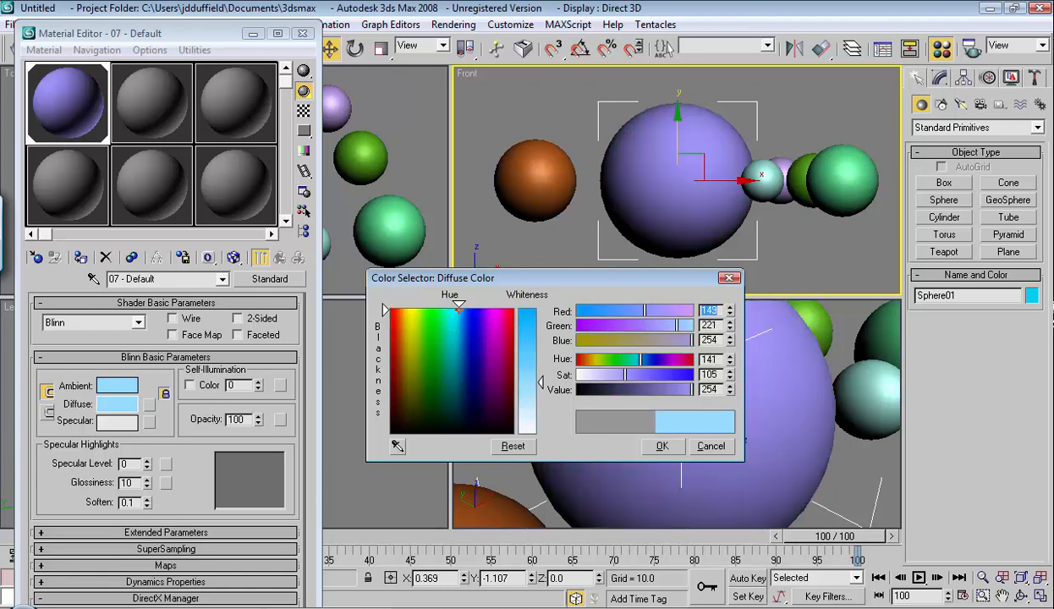
{"action": "left_click", "coordinate": [498, 315]}
{"action": "left_click", "coordinate": [529, 324]}
{"action": "left_click", "coordinate": [529, 341]}
{"action": "left_click", "coordinate": [529, 371]}
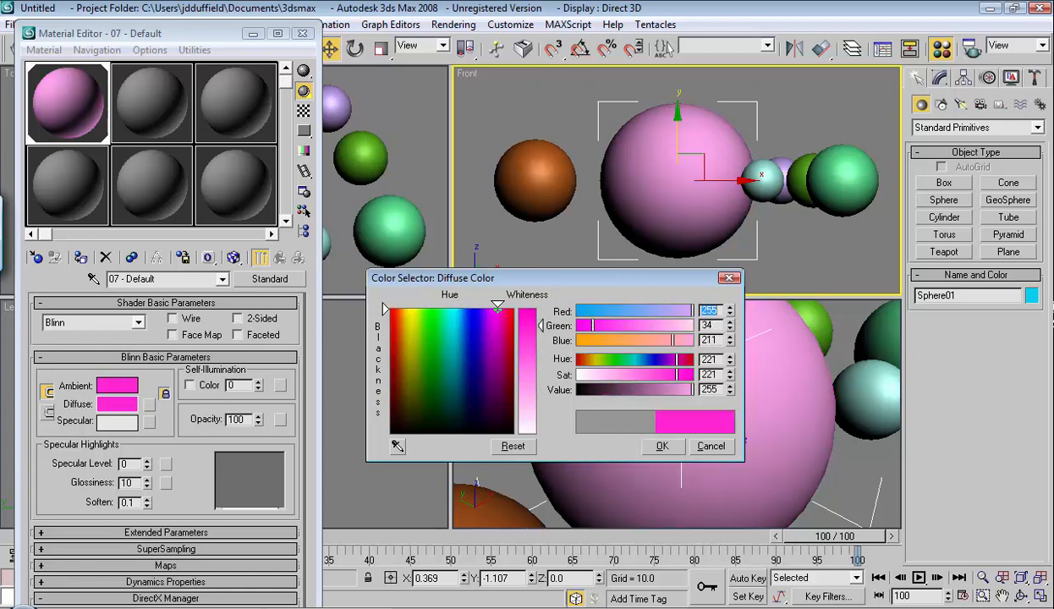
{"action": "left_click", "coordinate": [529, 326]}
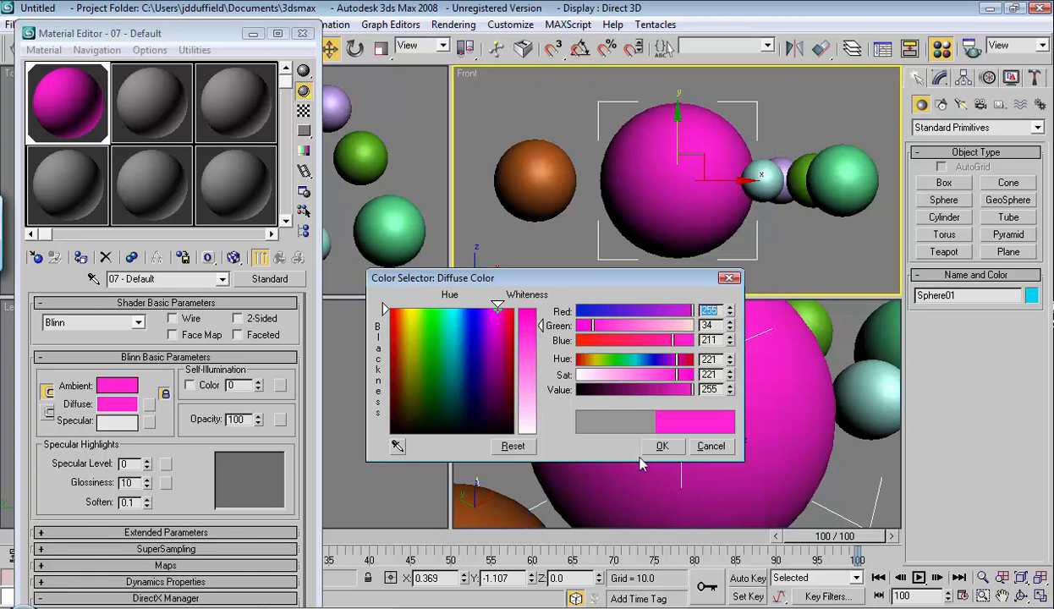
{"action": "left_click", "coordinate": [664, 447]}
Assign the 07 - Default material to the orange sphere, the teal-green sphere and the lavender sphere in the Front view
{"action": "left_click", "coordinate": [545, 165]}
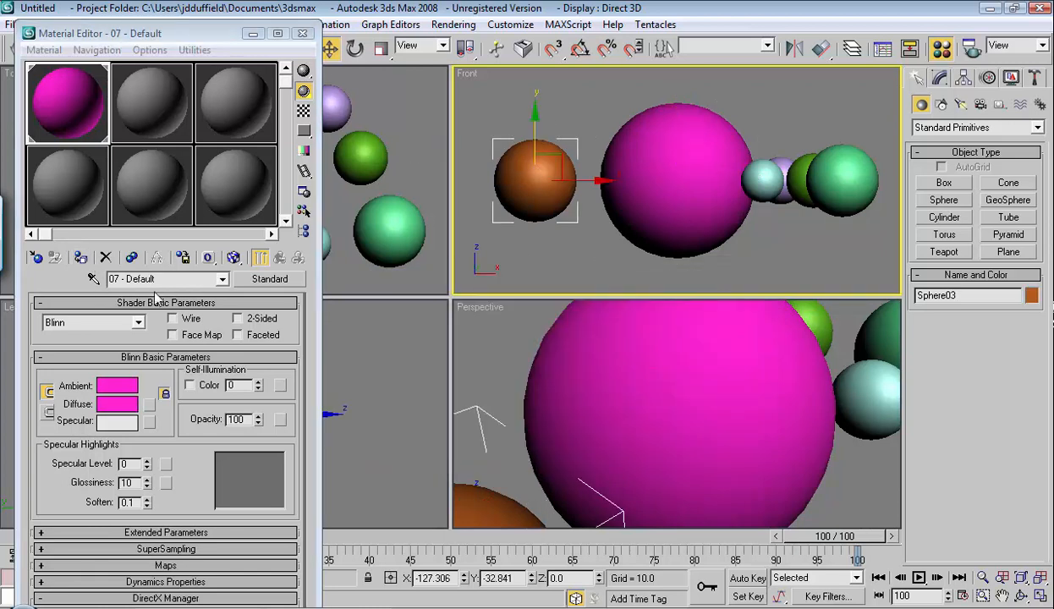
{"action": "left_click", "coordinate": [536, 177]}
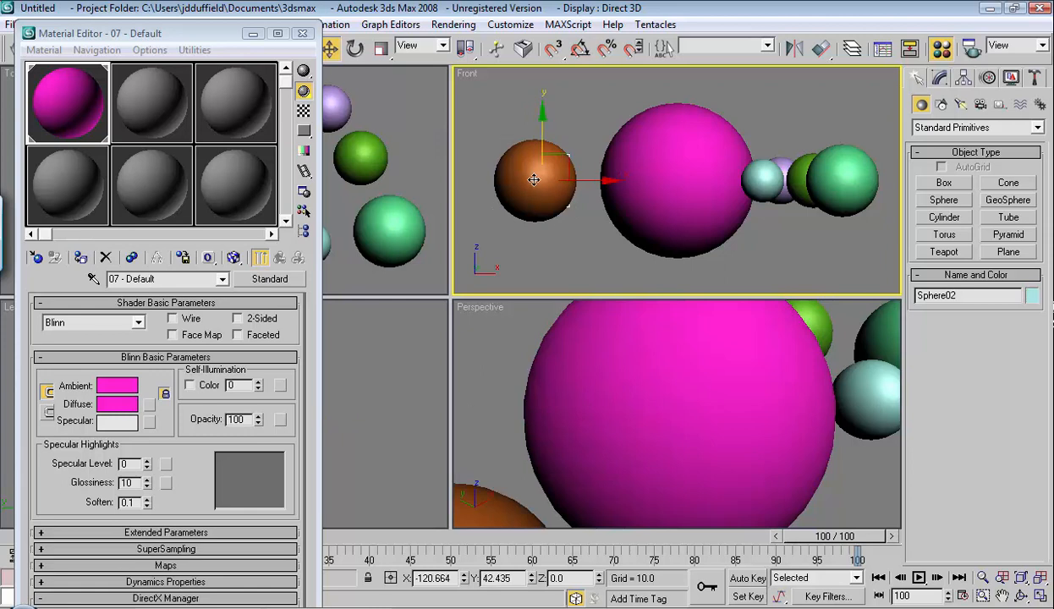
{"action": "left_click", "coordinate": [540, 179]}
{"action": "left_click", "coordinate": [80, 257]}
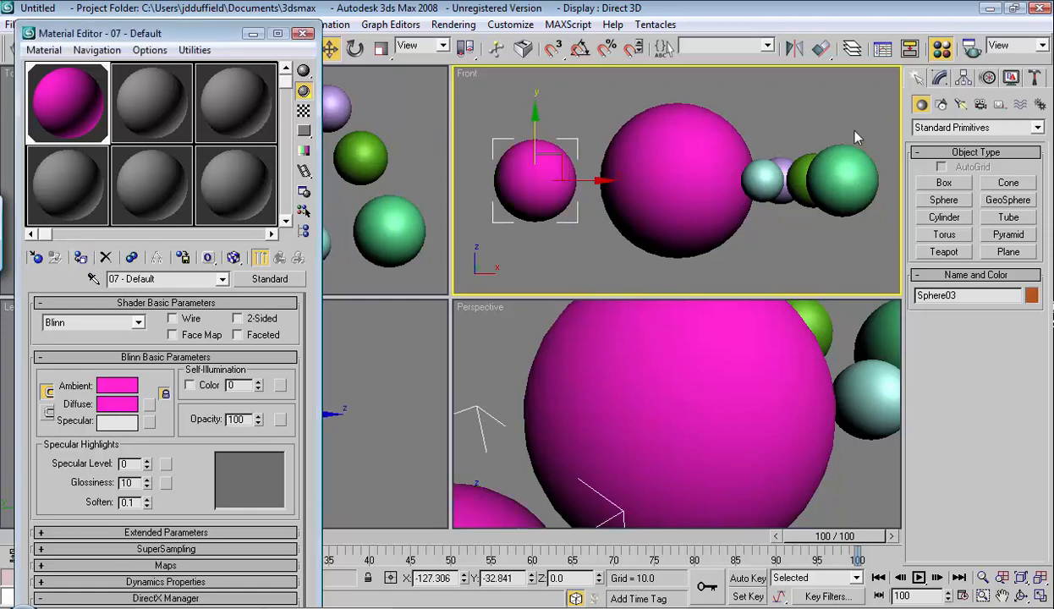
{"action": "left_click", "coordinate": [854, 167]}
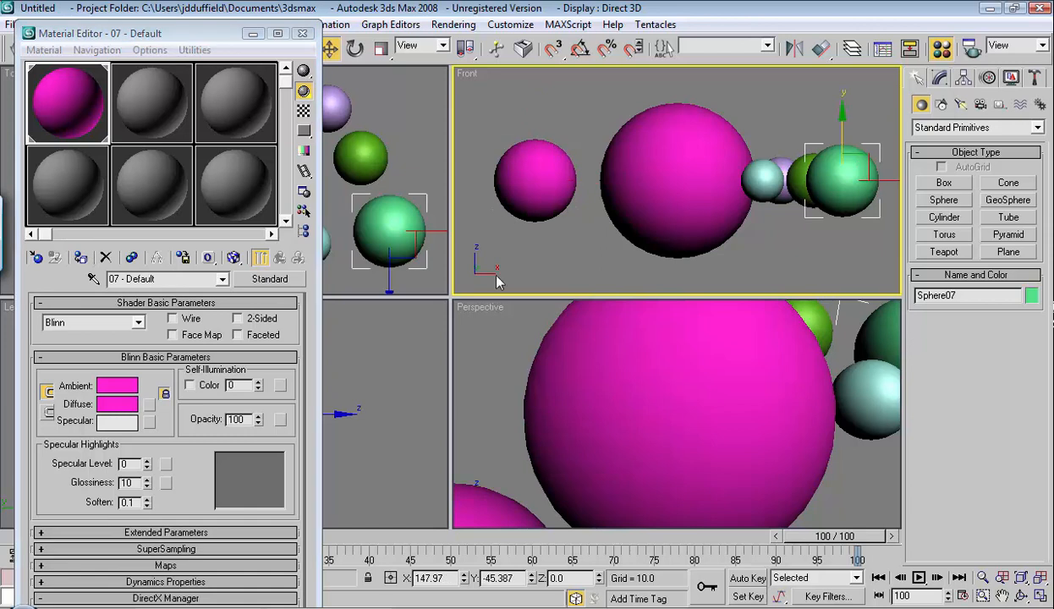
{"action": "left_click", "coordinate": [81, 257]}
{"action": "left_click", "coordinate": [771, 160]}
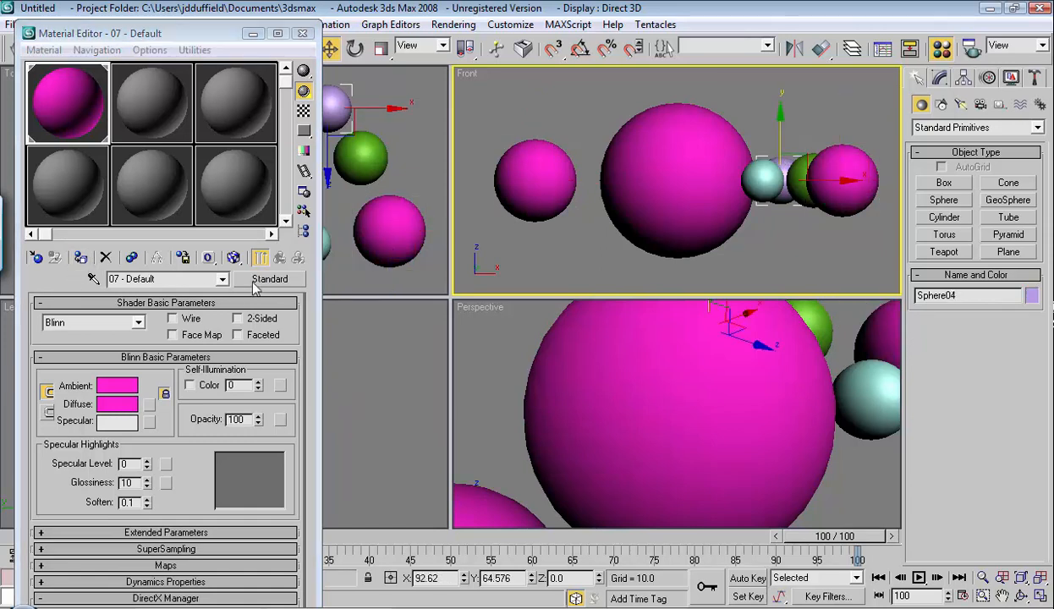
{"action": "left_click", "coordinate": [81, 257]}
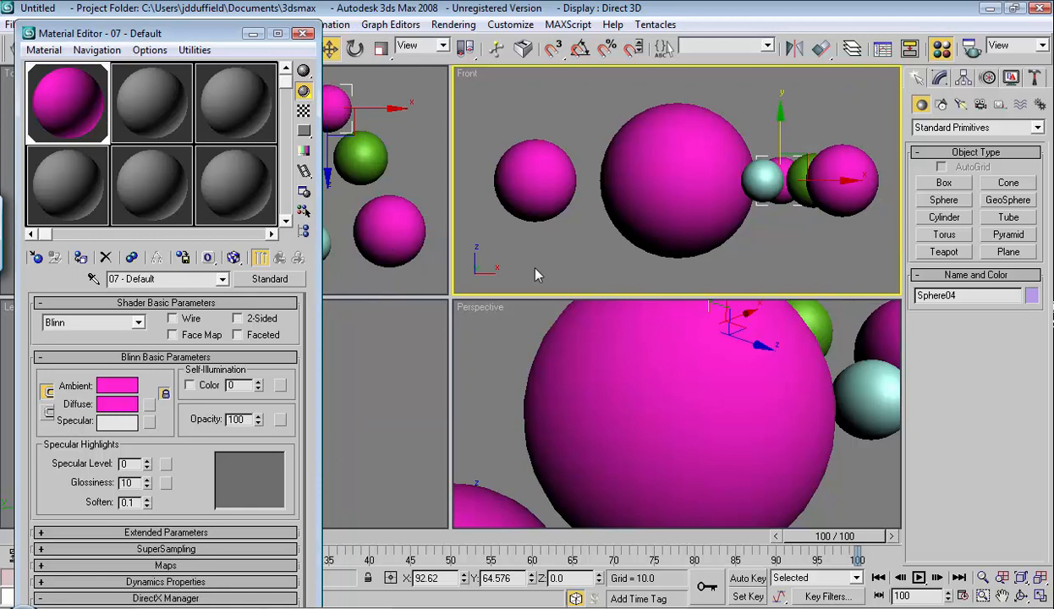
Change the material's diffuse colour to blue-violet, RGB 79, 34, 244, after trying green, light blue and yellow on the assigned spheres
{"action": "left_click", "coordinate": [117, 404]}
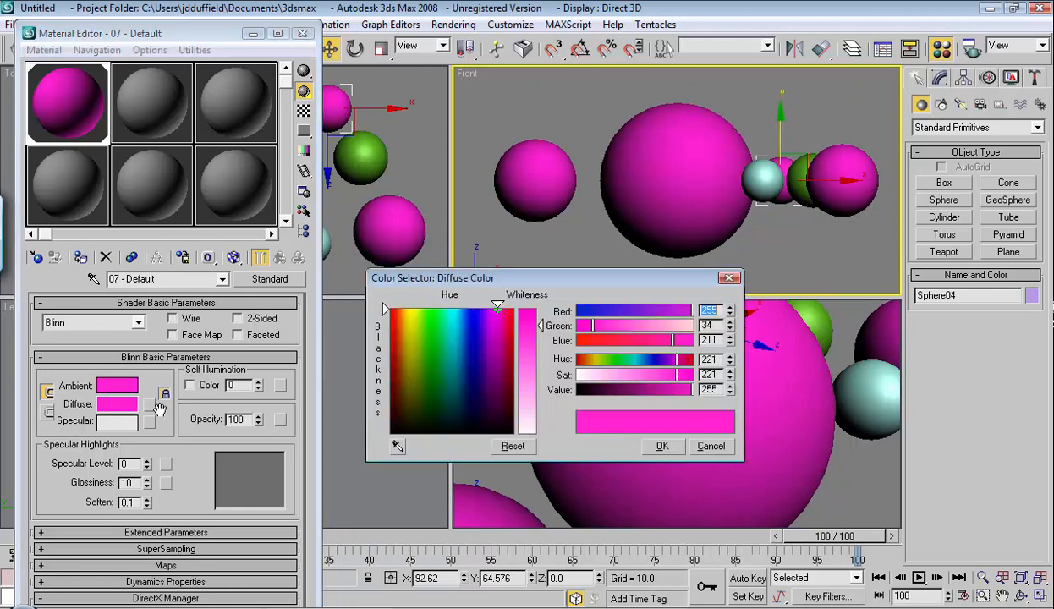
{"action": "left_click", "coordinate": [429, 313]}
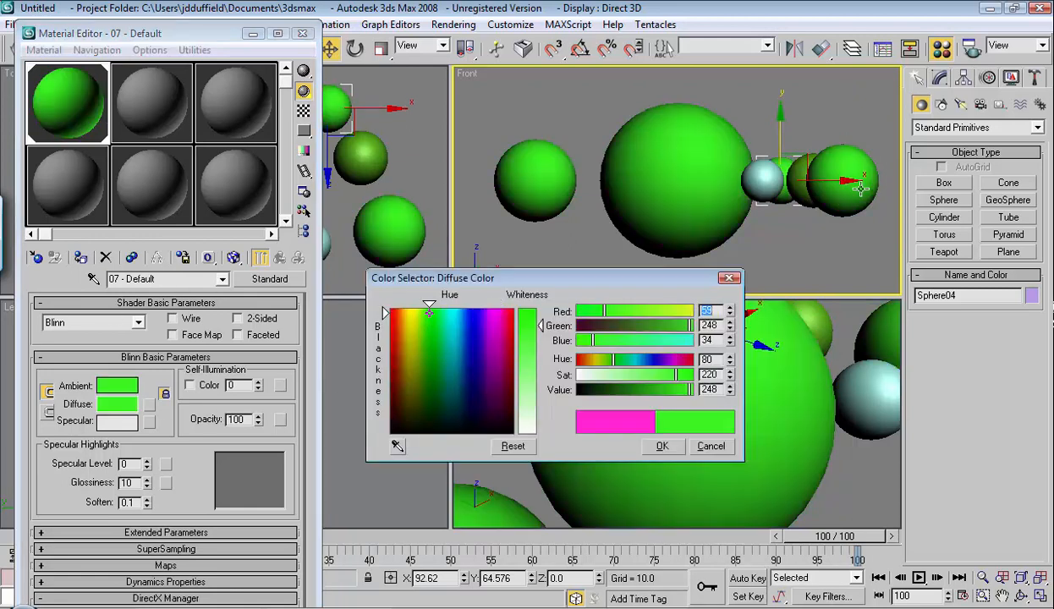
{"action": "left_click", "coordinate": [479, 315]}
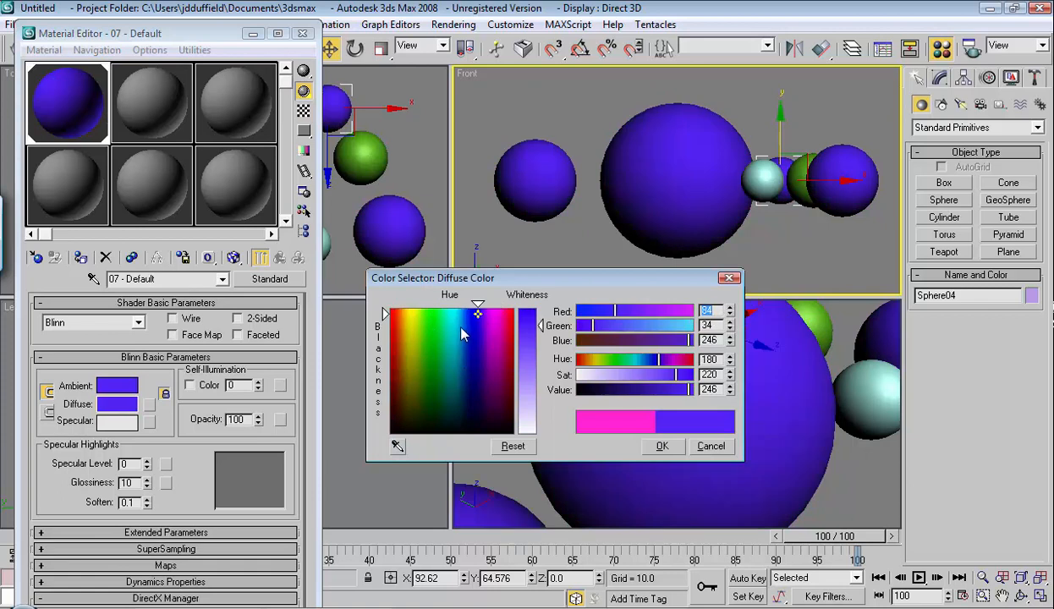
{"action": "left_click", "coordinate": [458, 318]}
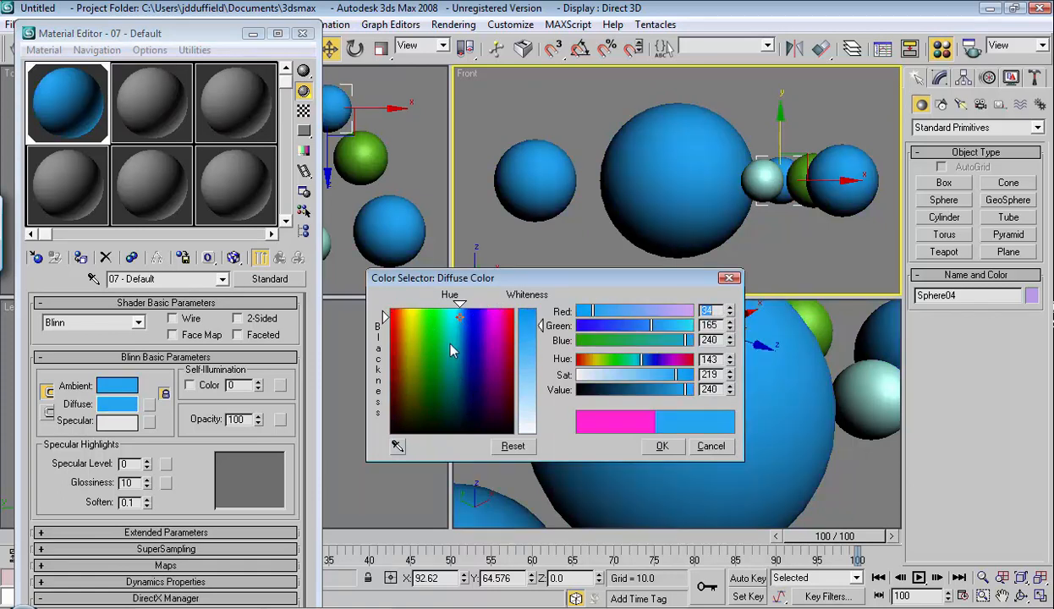
{"action": "left_click", "coordinate": [426, 320]}
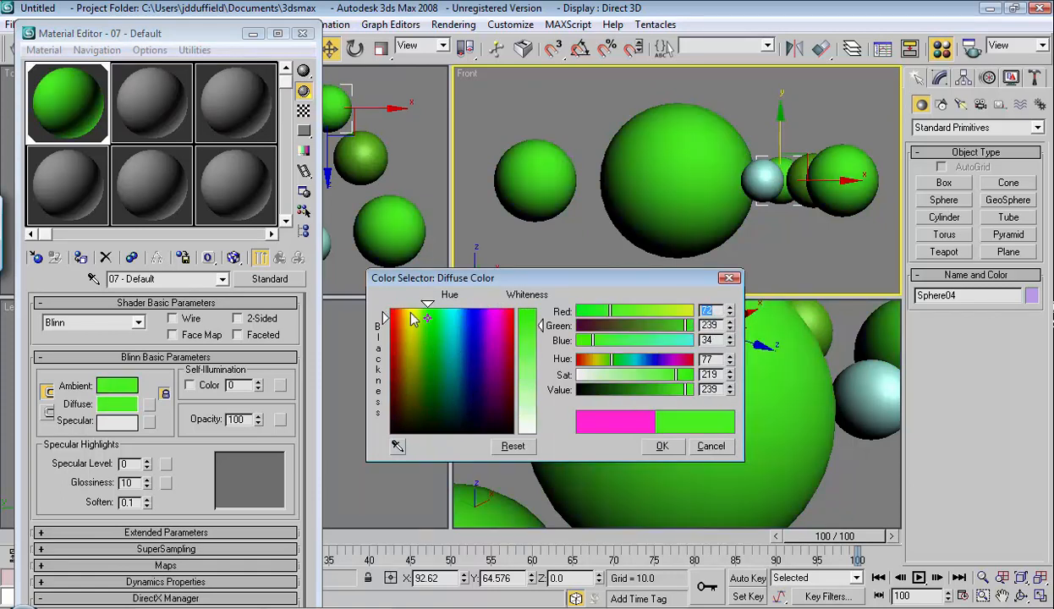
{"action": "left_click", "coordinate": [412, 316]}
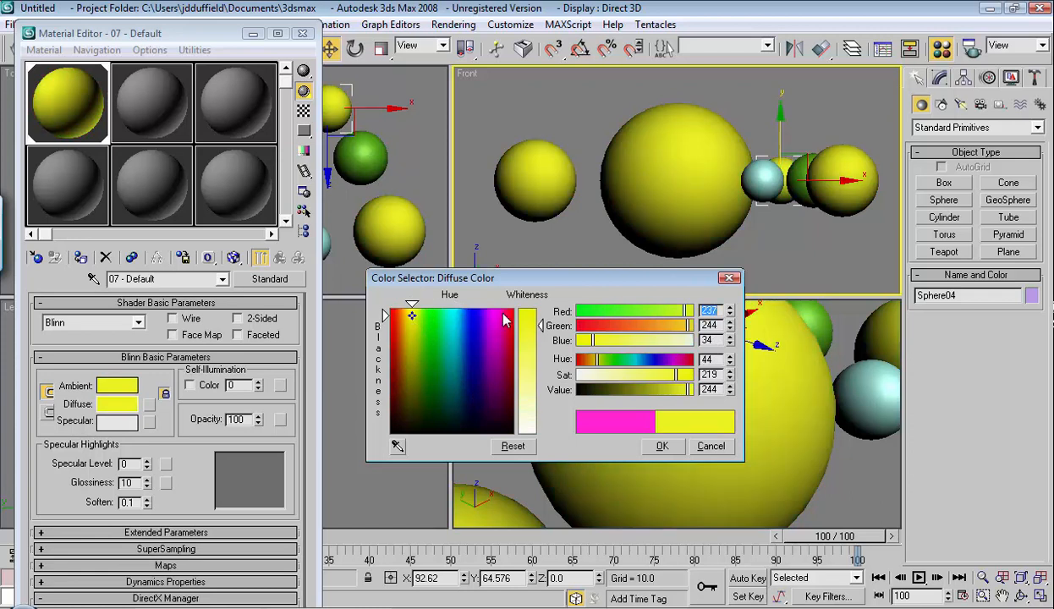
{"action": "left_click", "coordinate": [505, 320]}
{"action": "left_click", "coordinate": [477, 316]}
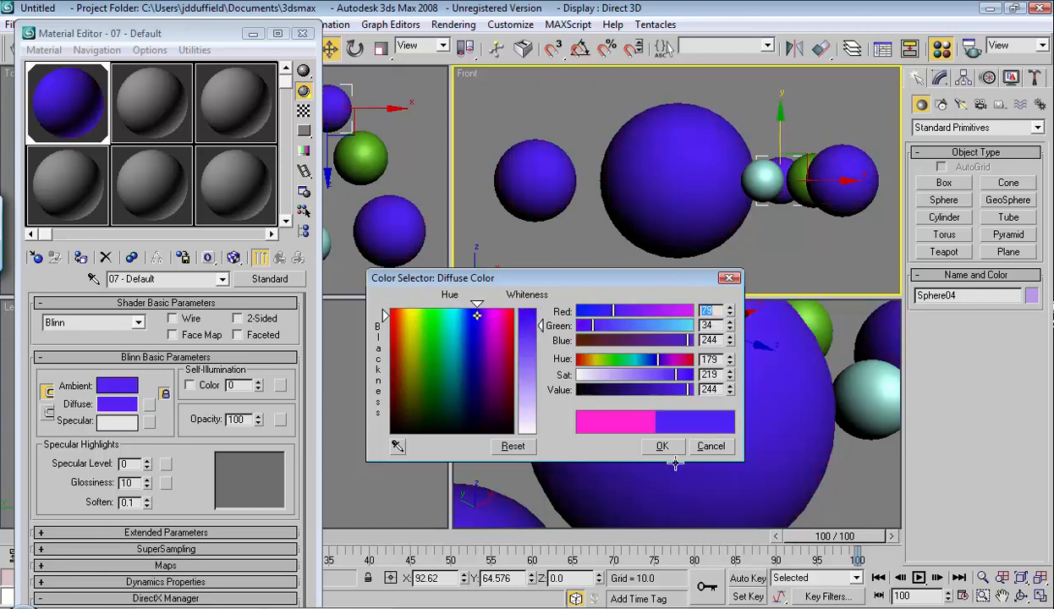
{"action": "left_click", "coordinate": [661, 447]}
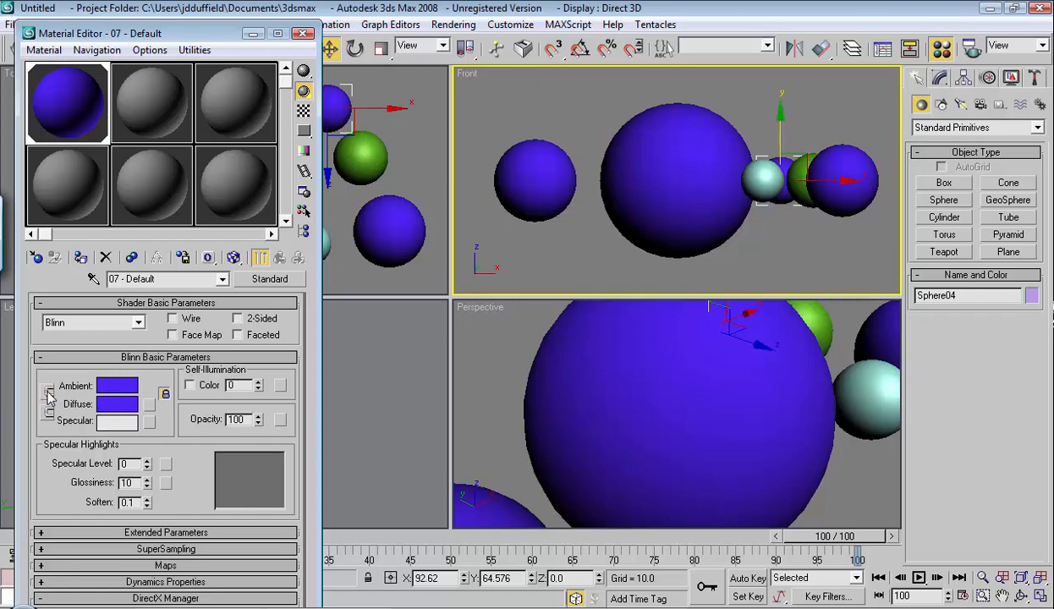
Unlock the ambient colour from the diffuse colour and set ambient to a very dark purple, RGB 45, 34, 62
{"action": "left_click", "coordinate": [119, 388]}
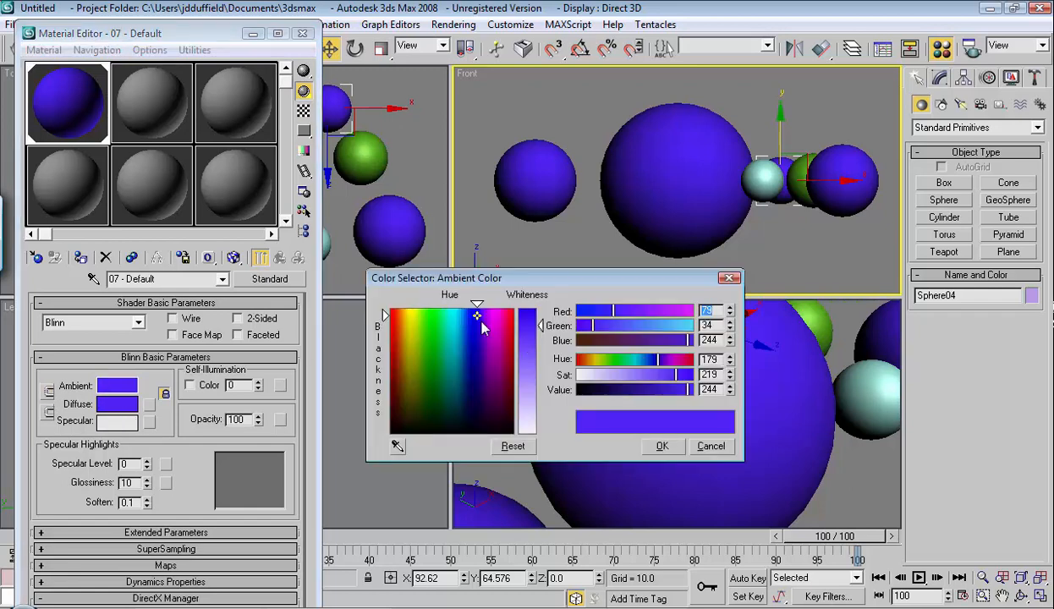
{"action": "left_click", "coordinate": [480, 420]}
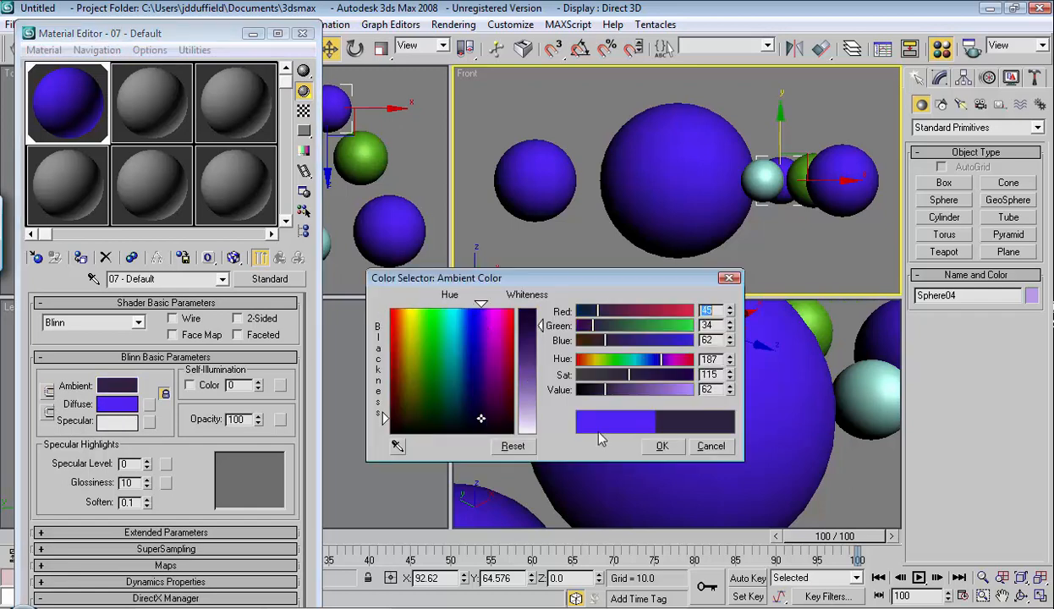
{"action": "left_click", "coordinate": [661, 447]}
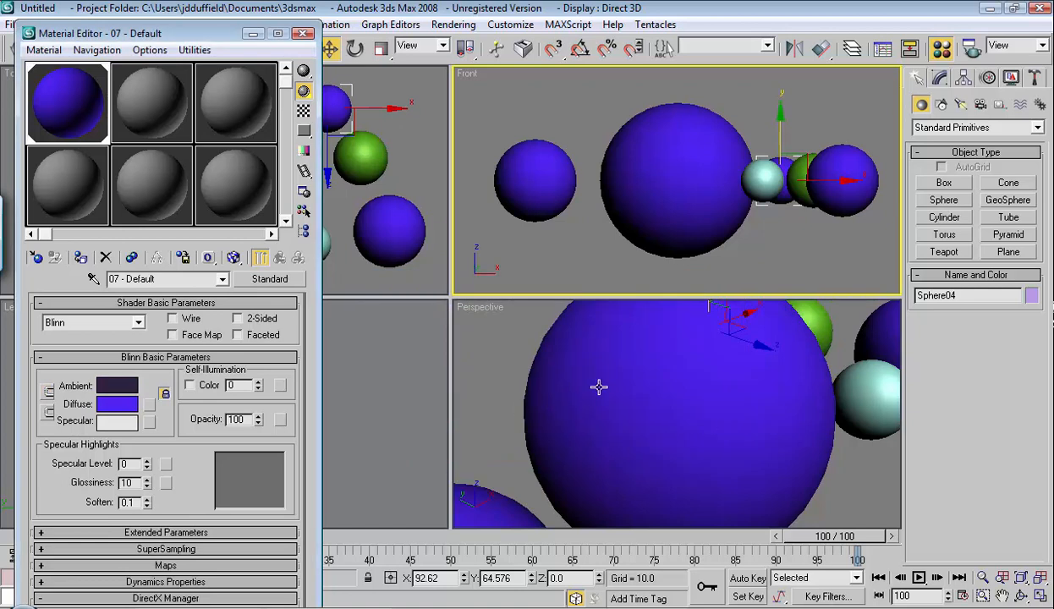
Deselect all objects, render the Perspective viewport to check the ambient shading, and close the rendered frame
{"action": "left_click", "coordinate": [488, 387]}
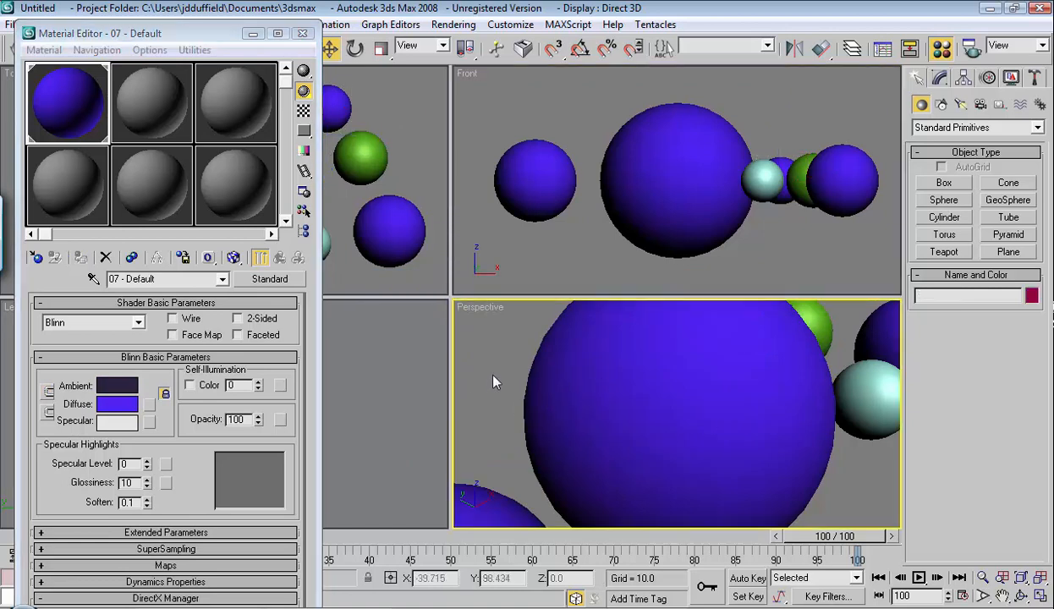
{"action": "key", "text": "shift+q"}
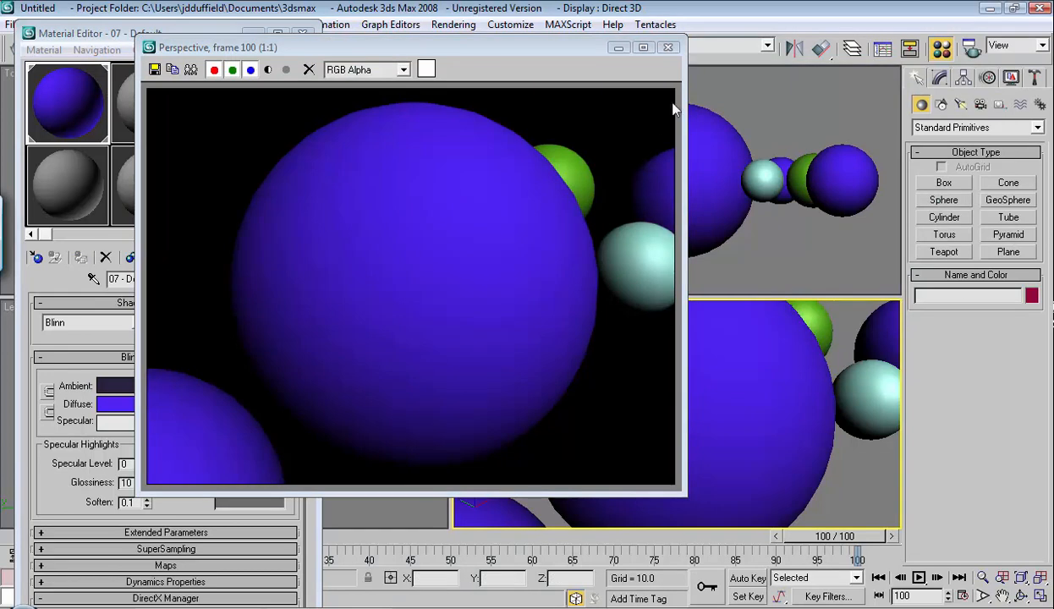
{"action": "left_click", "coordinate": [668, 47]}
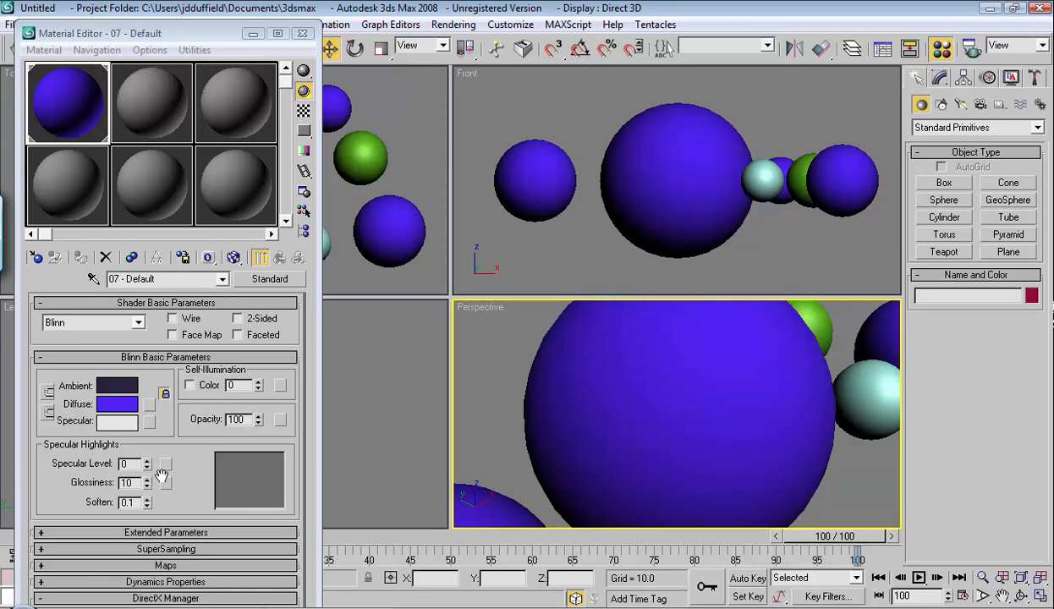
Raise the material's Specular Level to 86 and set its specular colour to light cyan, RGB 119, 250, 252
{"action": "left_click_drag", "start_coordinate": [149, 465], "coordinate": [155, 398]}
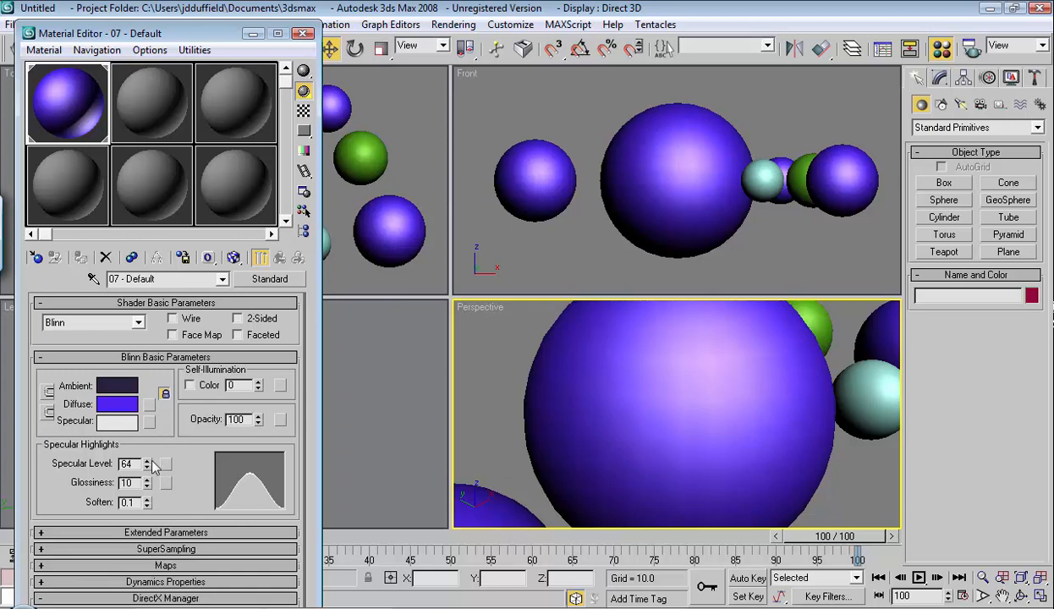
{"action": "left_click_drag", "start_coordinate": [148, 466], "coordinate": [146, 436]}
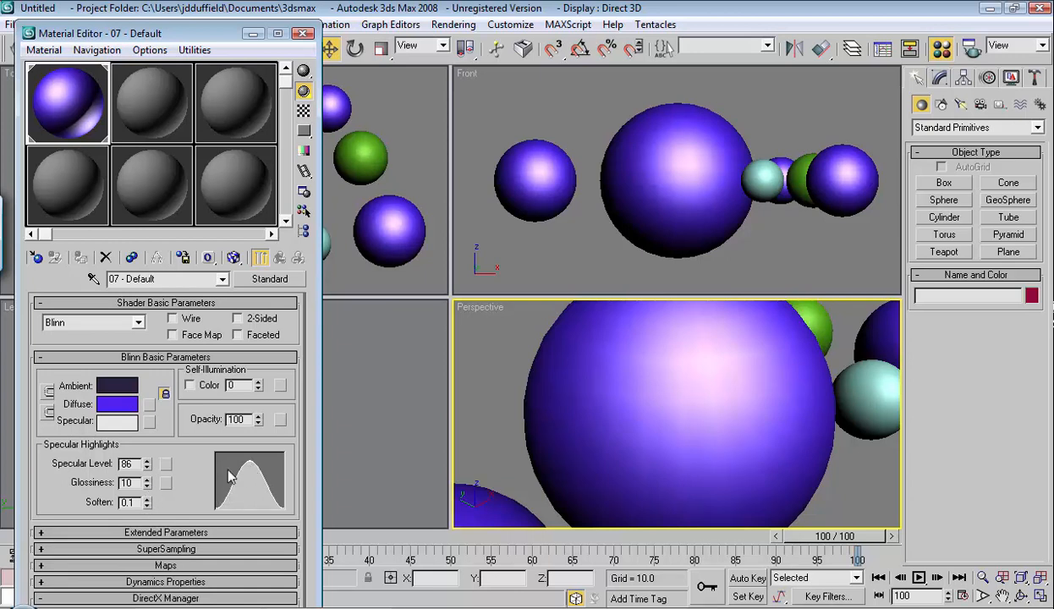
{"action": "left_click", "coordinate": [116, 422]}
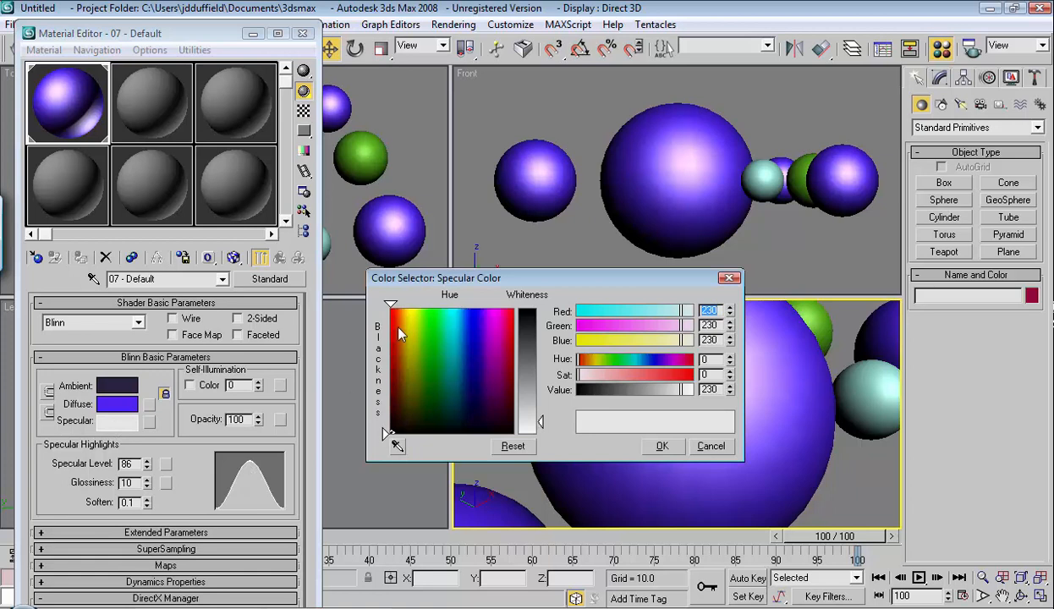
{"action": "left_click_drag", "start_coordinate": [540, 423], "coordinate": [533, 359]}
{"action": "left_click", "coordinate": [452, 312]}
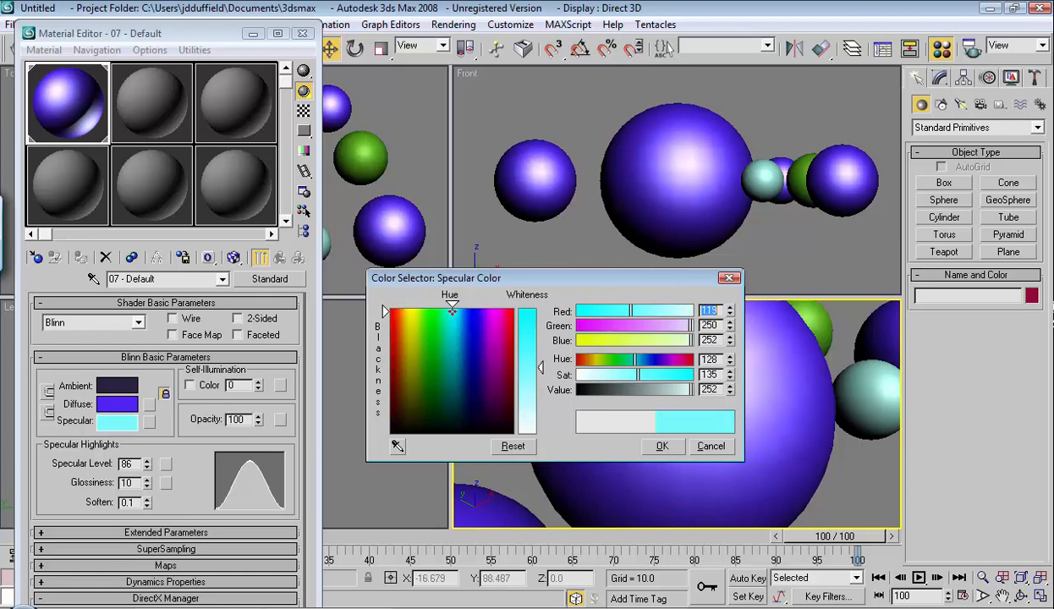
{"action": "left_click", "coordinate": [663, 446]}
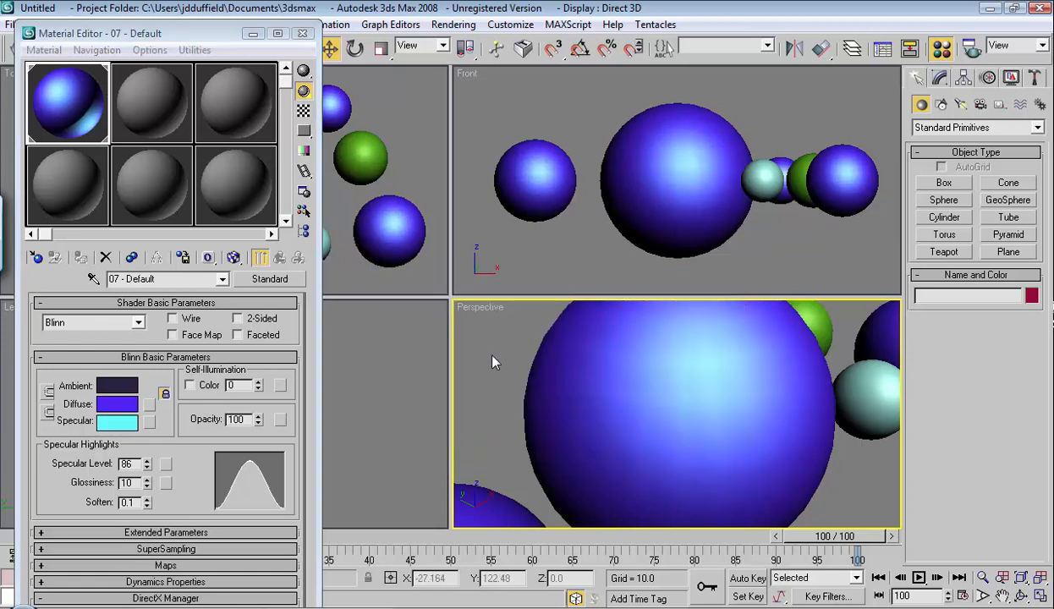
Render the Perspective viewport again to inspect the cyan specular highlight, and close the rendered frame
{"action": "key", "text": "shift+q"}
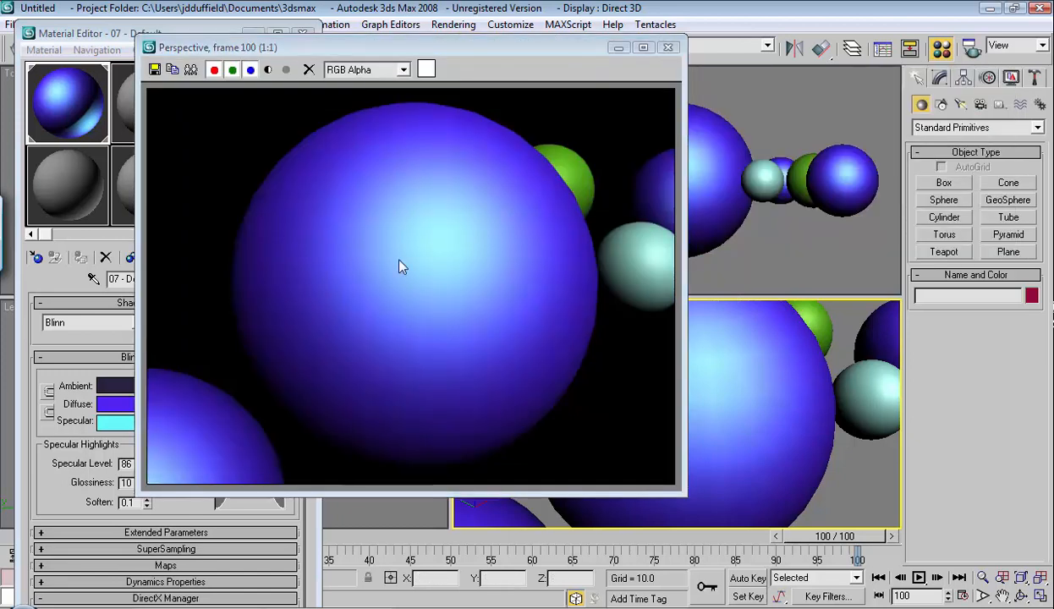
{"action": "left_click", "coordinate": [668, 47]}
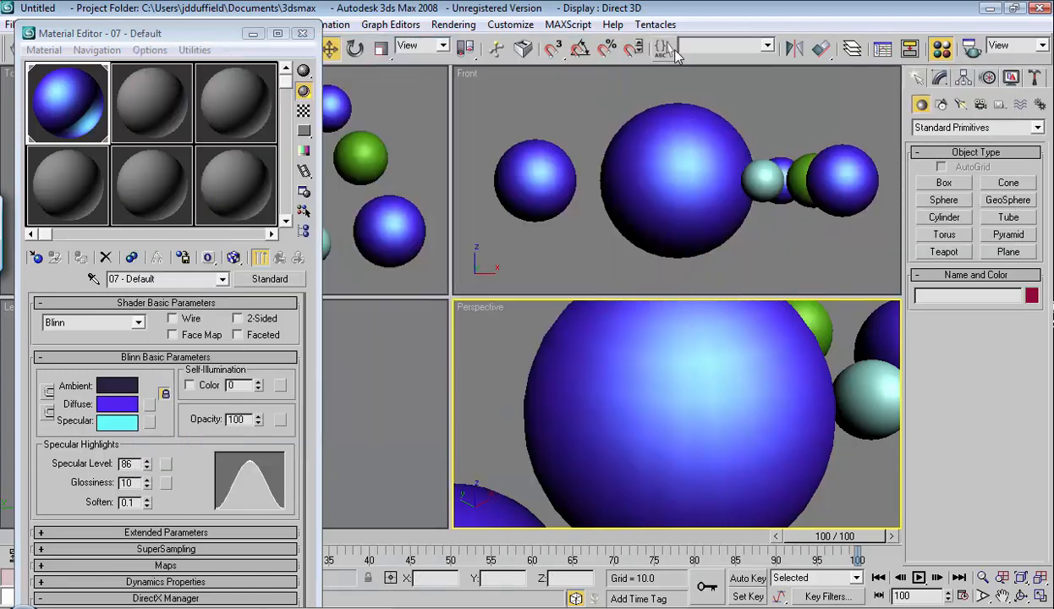
Enable the Wire shader option for the 07 - Default material with more of the spheres in the Perspective view
{"action": "left_click", "coordinate": [285, 313]}
{"action": "right_click", "coordinate": [490, 325]}
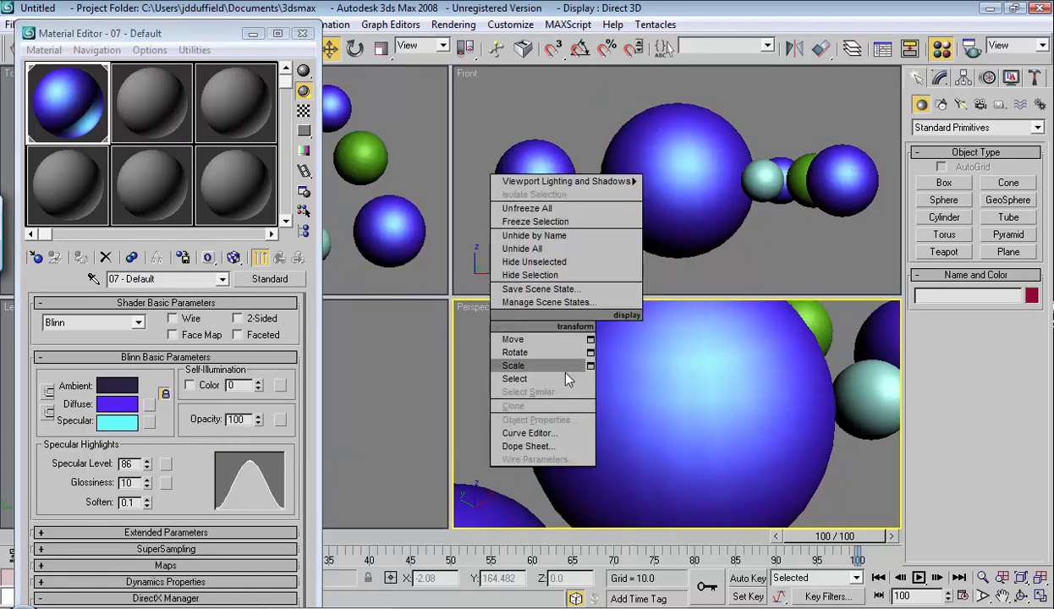
{"action": "left_click", "coordinate": [843, 480]}
{"action": "scroll", "coordinate": [796, 443], "scroll_direction": "down", "scroll_amount": 3}
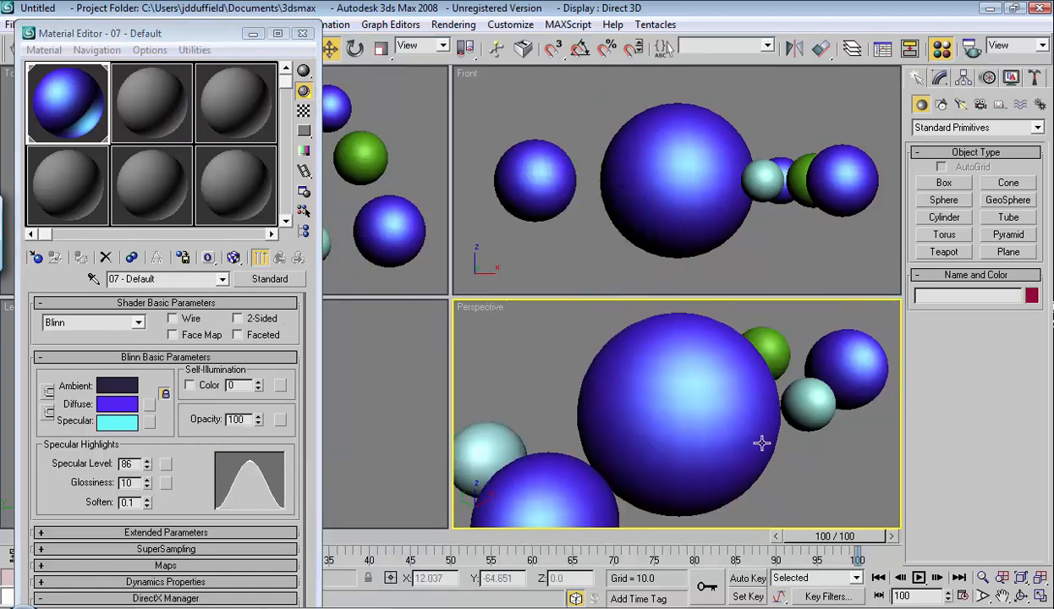
{"action": "left_click", "coordinate": [173, 319]}
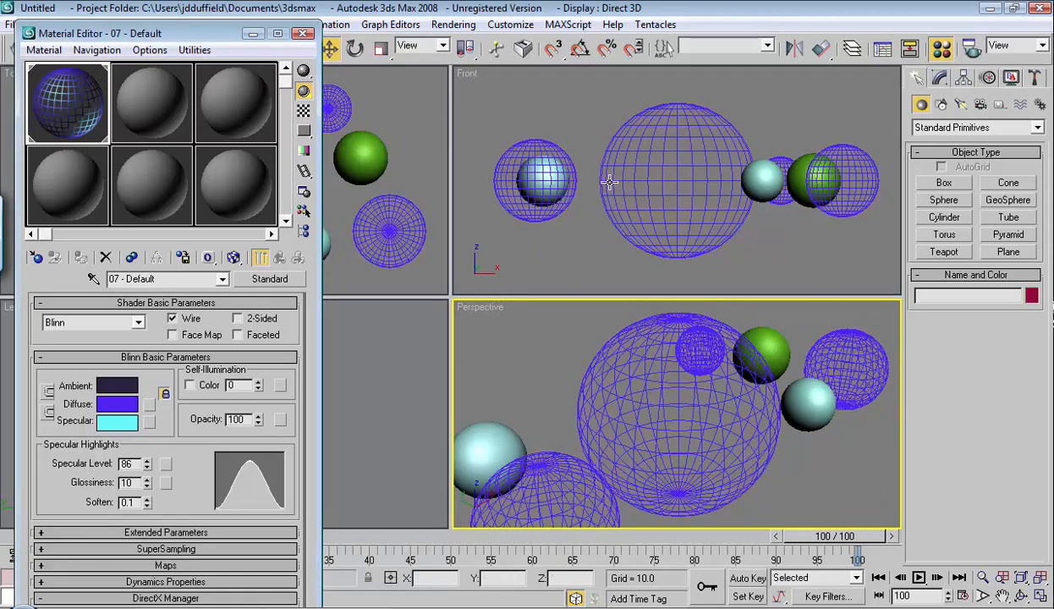
Render the Perspective viewport to inspect the wireframe material on the spheres, and close the rendered frame
{"action": "right_click", "coordinate": [538, 324]}
{"action": "left_click", "coordinate": [524, 345]}
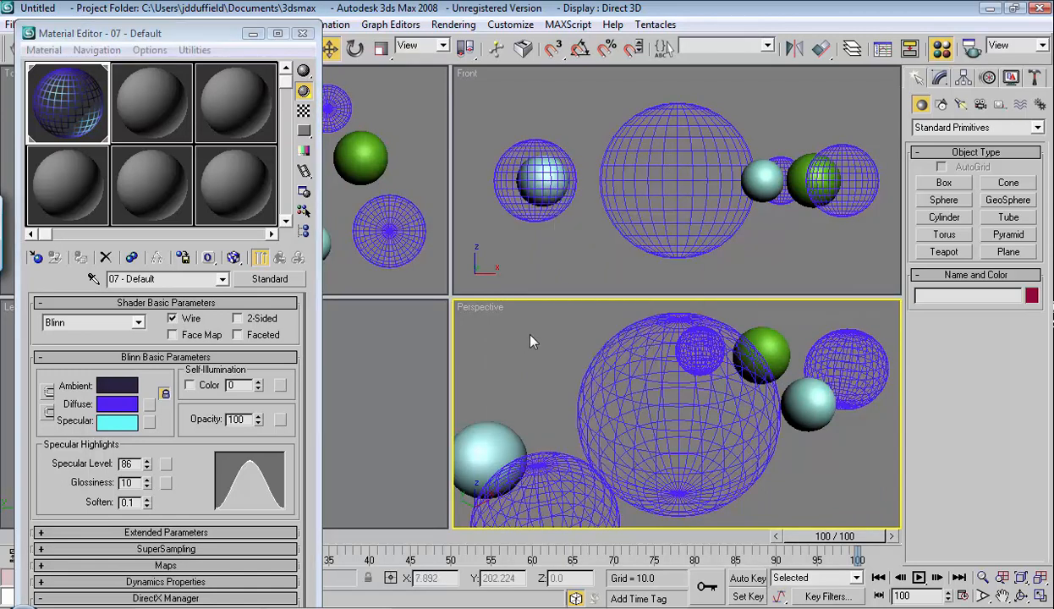
{"action": "key", "text": "shift+q"}
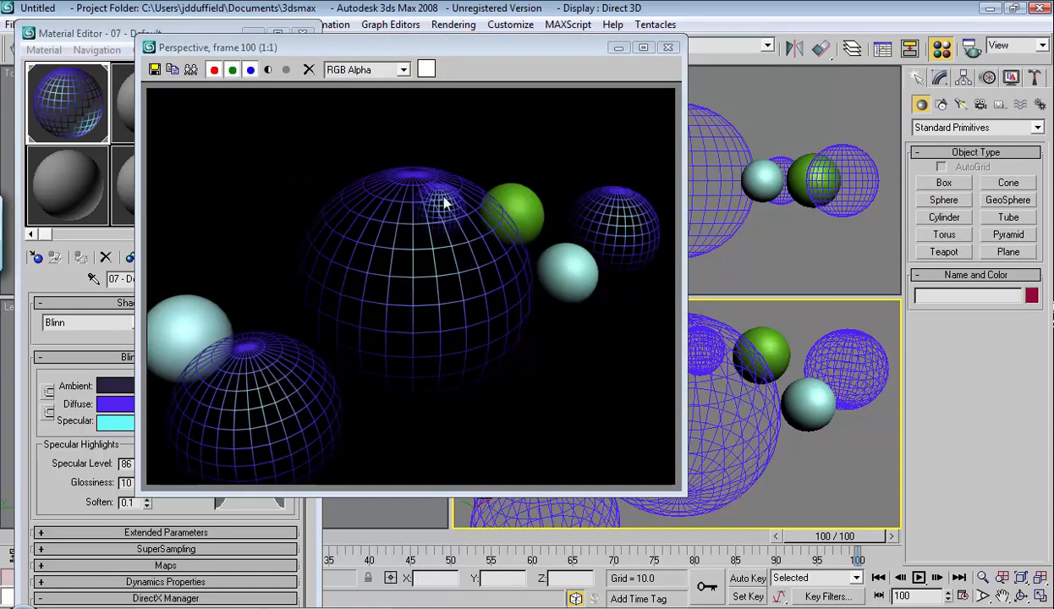
{"action": "left_click", "coordinate": [669, 48]}
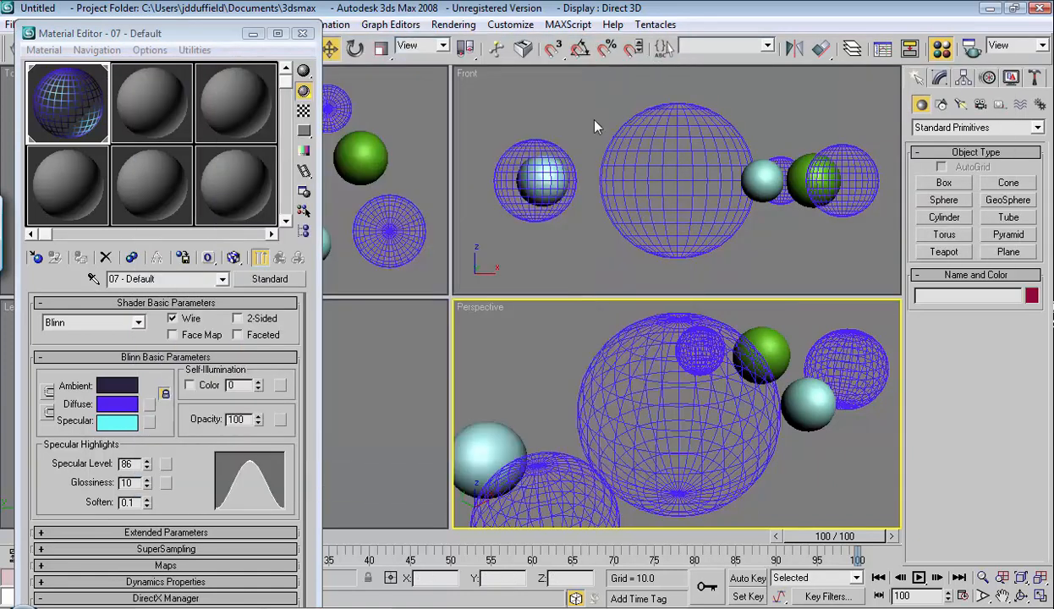
Disable the Wire shader option for the 07 - Default material and raise its Self-Illumination to 56
{"action": "left_click", "coordinate": [174, 320]}
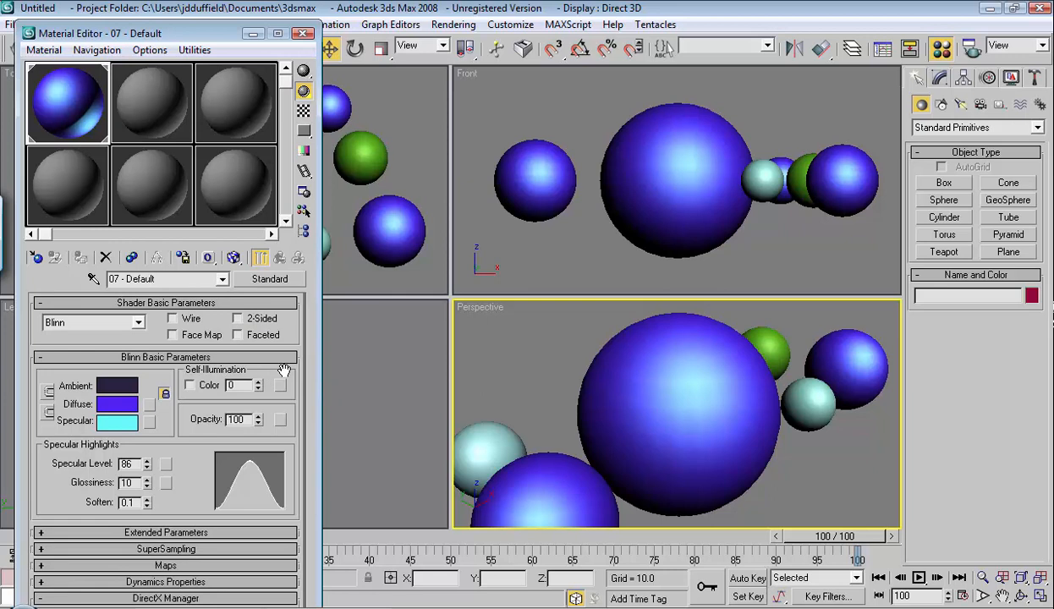
{"action": "left_click_drag", "start_coordinate": [284, 370], "coordinate": [285, 342]}
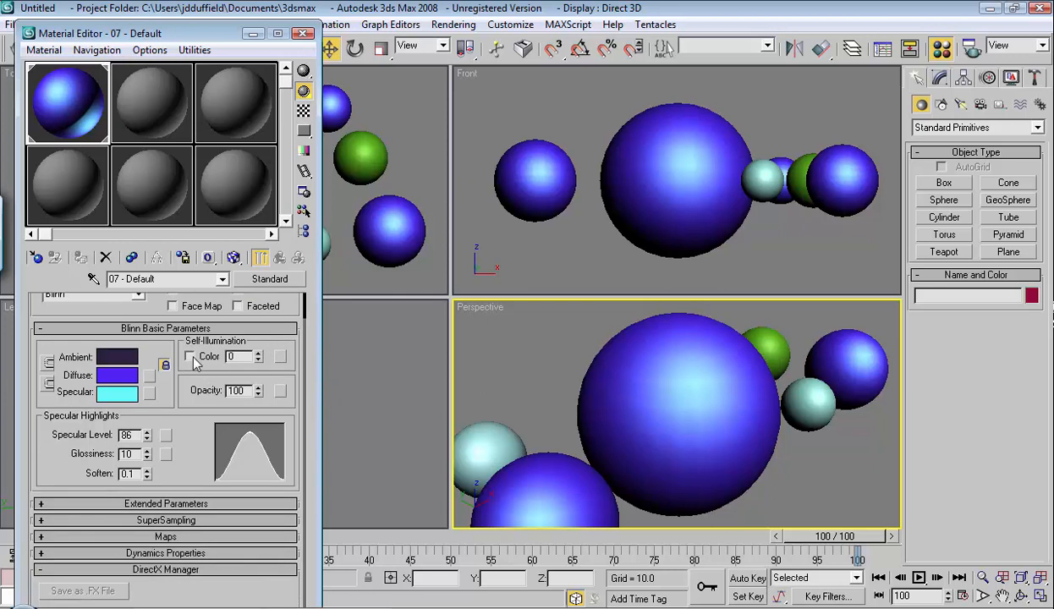
{"action": "left_click_drag", "start_coordinate": [259, 359], "coordinate": [260, 349]}
{"action": "left_click_drag", "start_coordinate": [274, 298], "coordinate": [260, 347]}
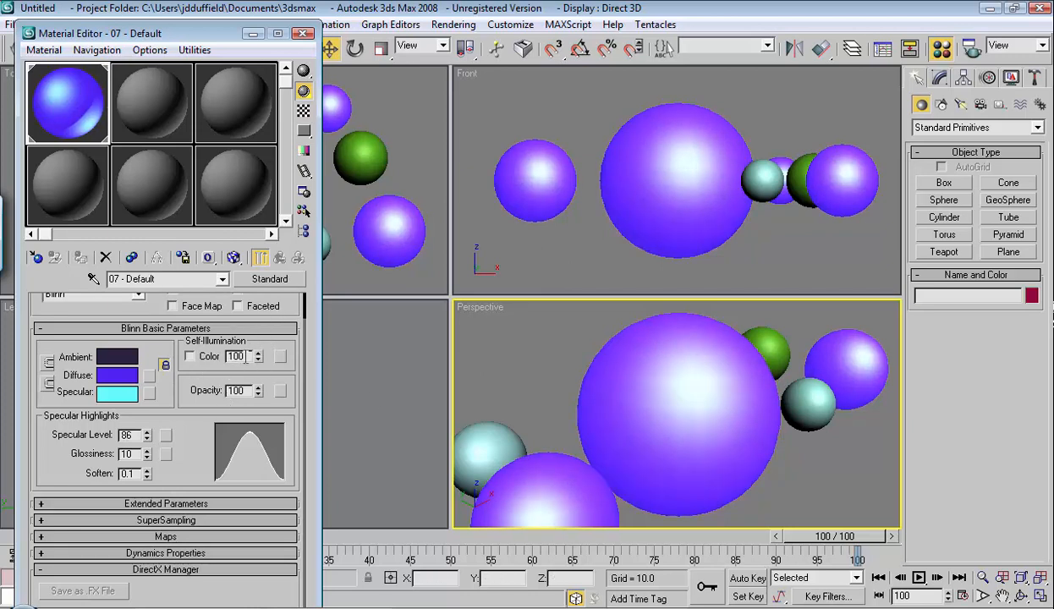
{"action": "left_click_drag", "start_coordinate": [259, 357], "coordinate": [259, 355]}
Test-render the Perspective viewport to check the self-illumination, close the frame, and reset Self-Illumination to 0
{"action": "right_click", "coordinate": [538, 356]}
{"action": "left_click", "coordinate": [500, 356]}
{"action": "key", "text": "shift+q"}
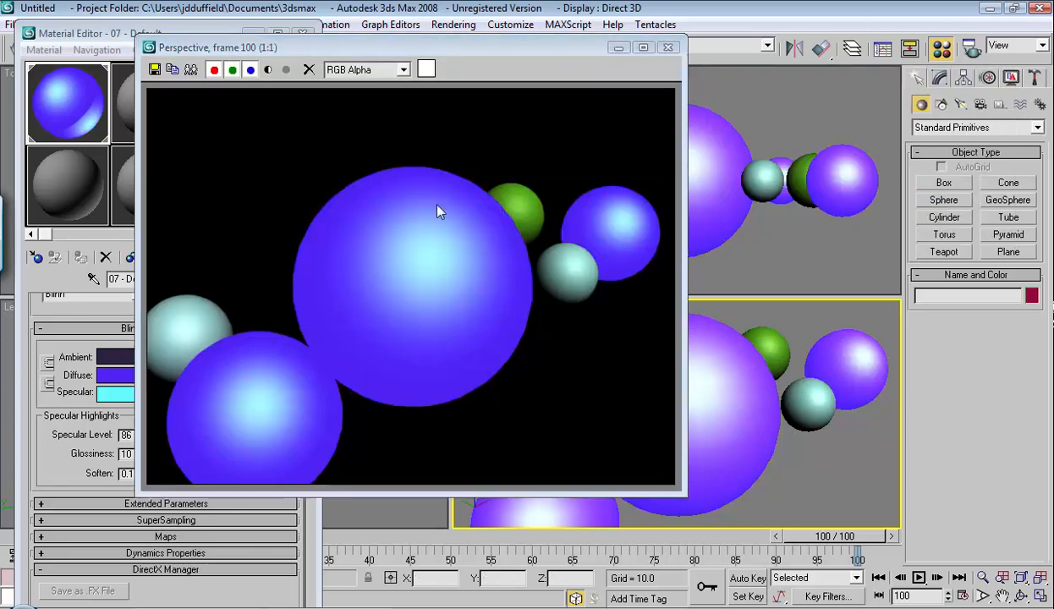
{"action": "left_click", "coordinate": [668, 46]}
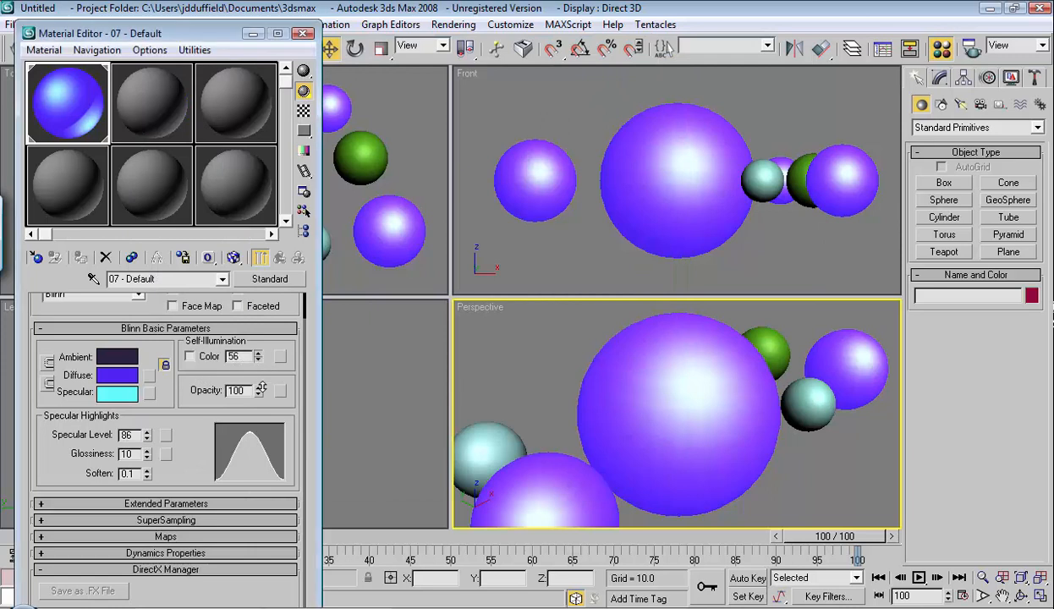
{"action": "right_click", "coordinate": [259, 360]}
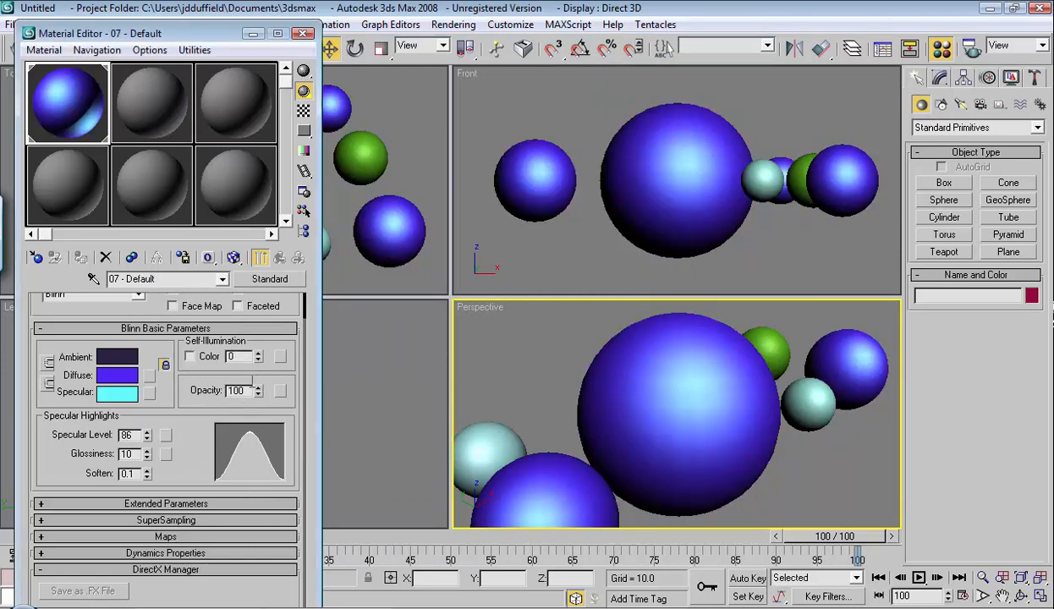
Lower the material's Opacity to 48 and test-render the Perspective viewport to inspect the transparency, closing the rendered frame
{"action": "left_click_drag", "start_coordinate": [258, 390], "coordinate": [257, 427]}
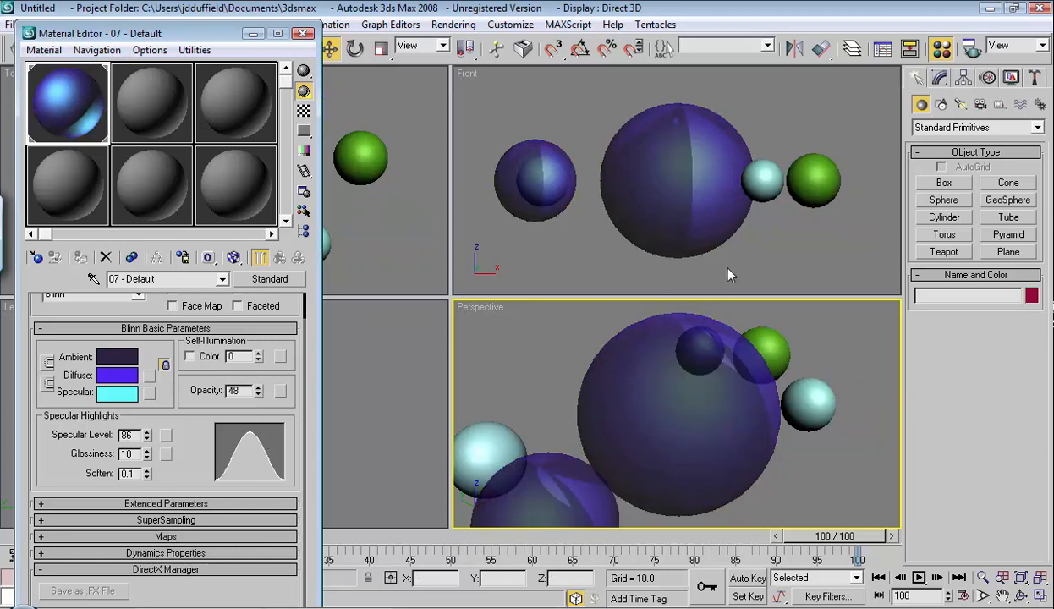
{"action": "right_click", "coordinate": [528, 356]}
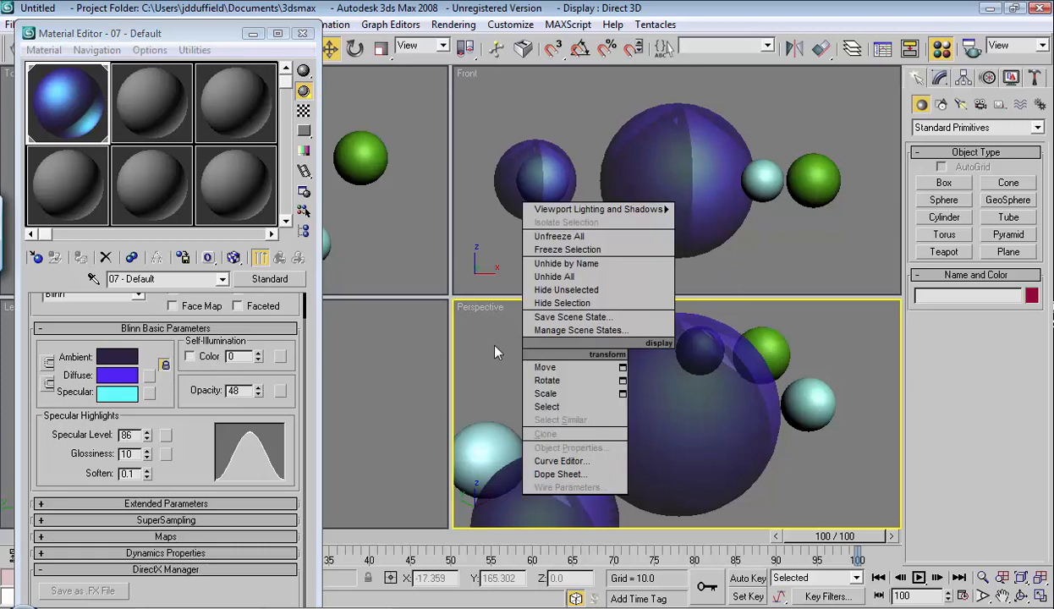
{"action": "left_click", "coordinate": [497, 349]}
{"action": "key", "text": "shift+q"}
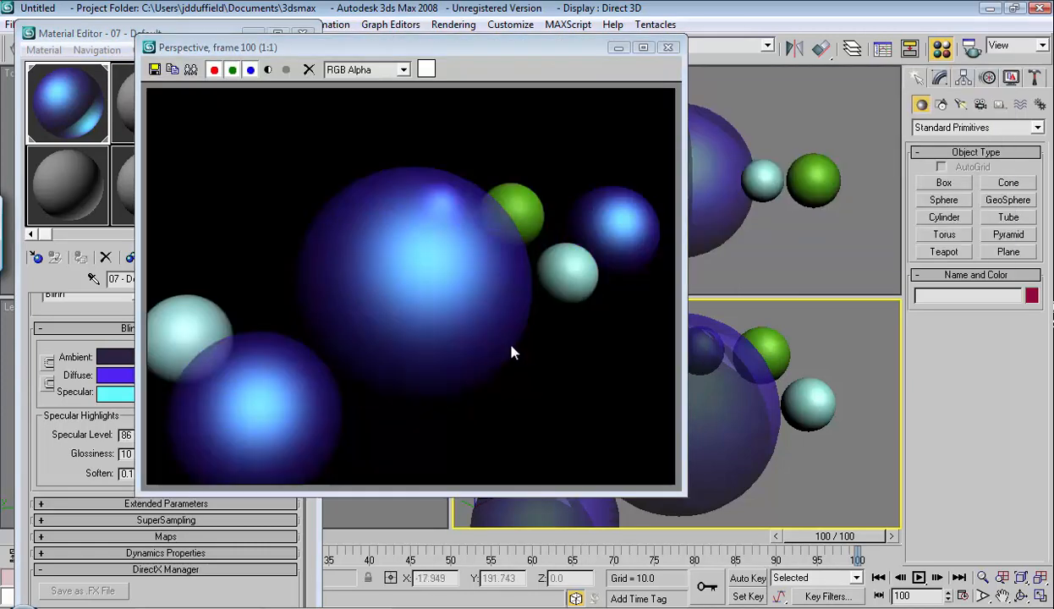
{"action": "left_click", "coordinate": [668, 48]}
Restore the material's Opacity to 100 and change its diffuse colour to bright cyan
{"action": "left_click_drag", "start_coordinate": [260, 388], "coordinate": [261, 335]}
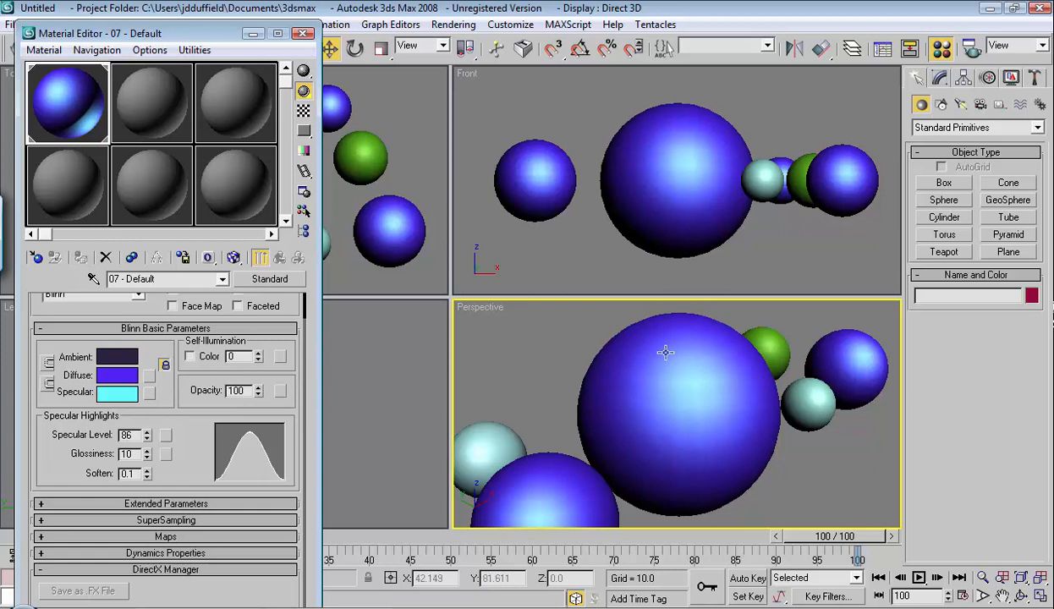
{"action": "left_click", "coordinate": [125, 379]}
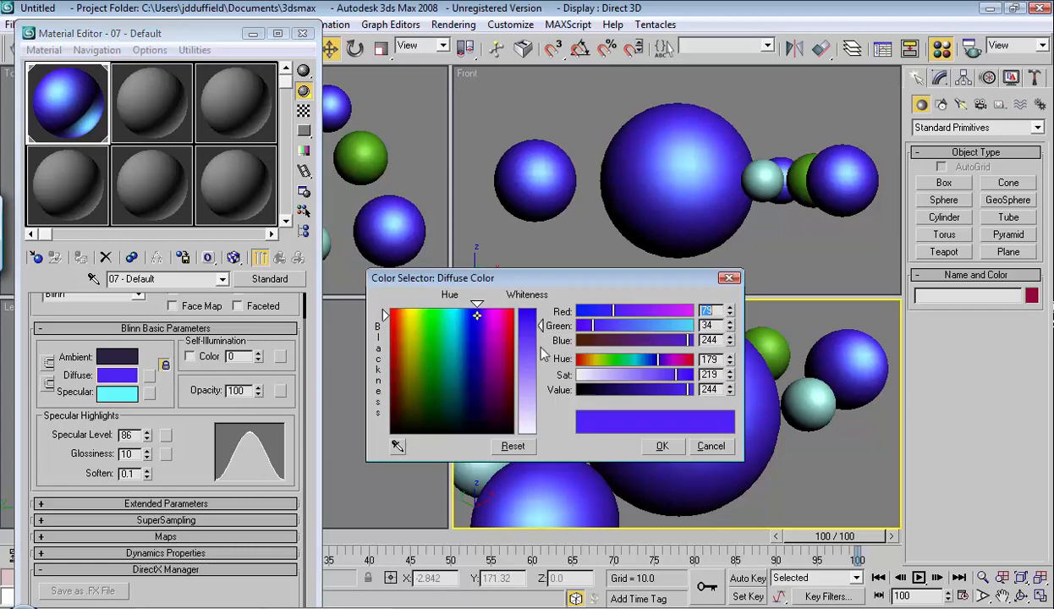
{"action": "left_click", "coordinate": [453, 323]}
{"action": "left_click", "coordinate": [662, 446]}
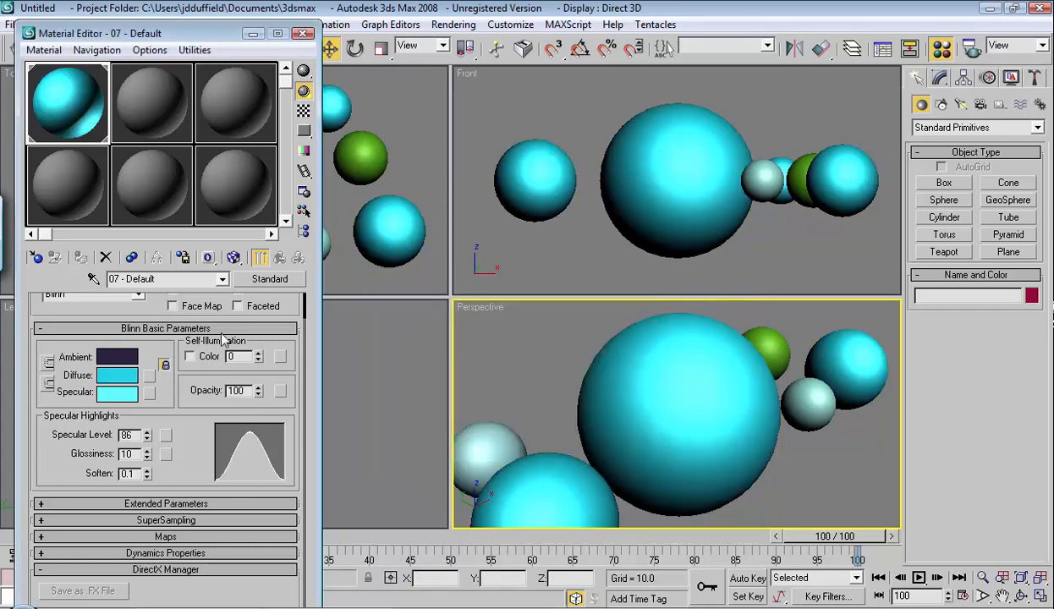
Assign a Bitmap map to the material's diffuse colour, using DSC08659.JPG from the Desktop Items folder on the Desktop
{"action": "left_click", "coordinate": [151, 378]}
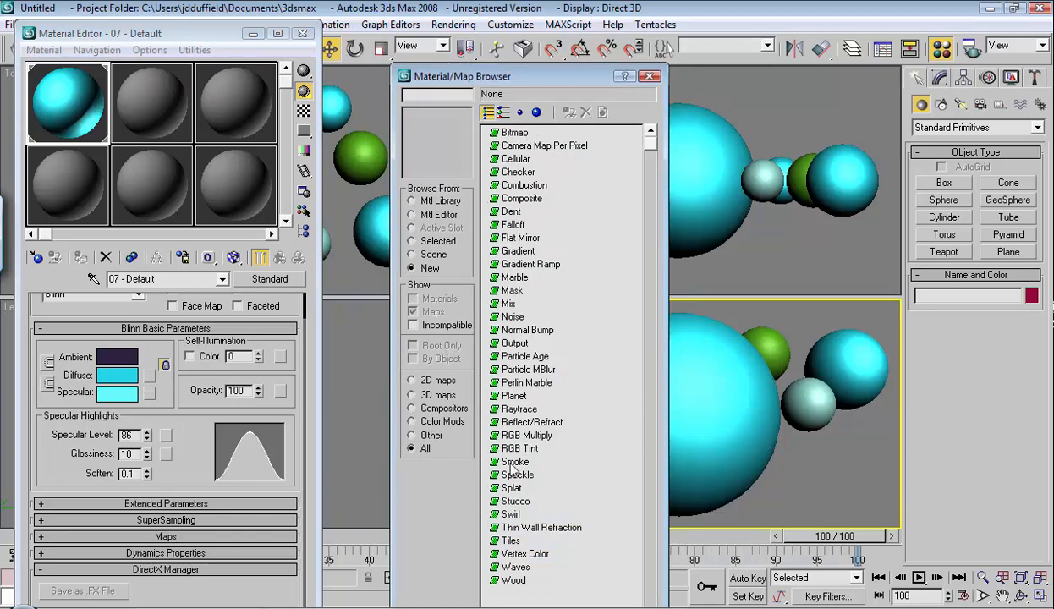
{"action": "double_click", "coordinate": [516, 134]}
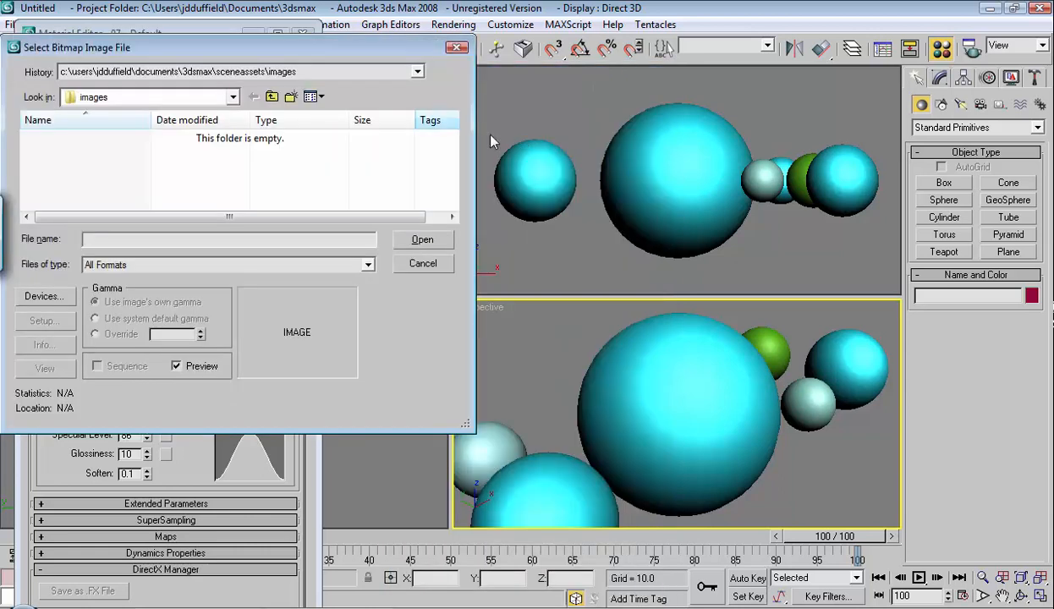
{"action": "left_click", "coordinate": [232, 98]}
{"action": "left_click", "coordinate": [208, 112]}
{"action": "left_click_drag", "start_coordinate": [455, 154], "coordinate": [456, 191]}
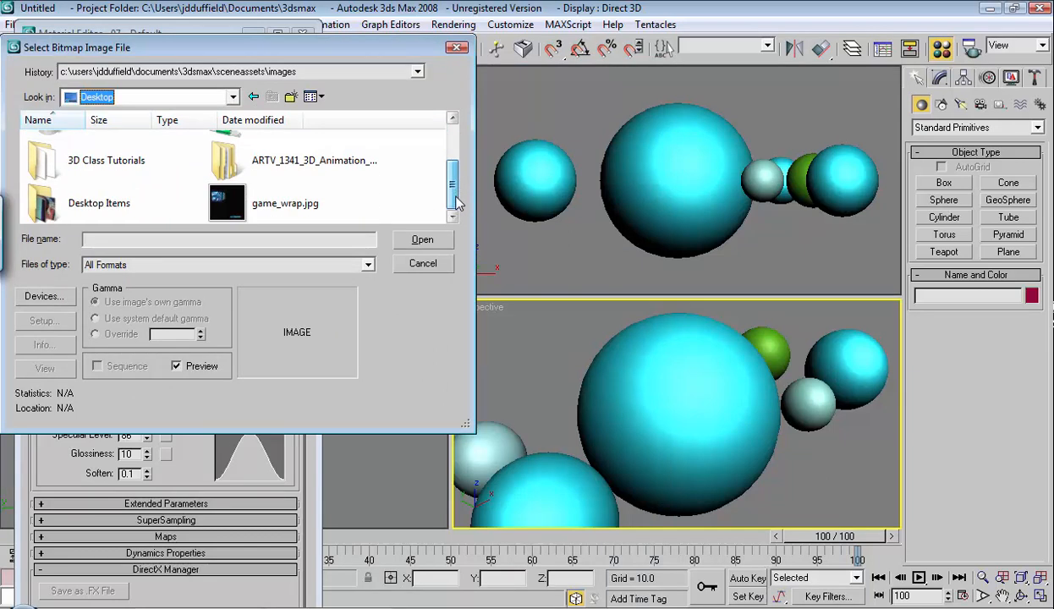
{"action": "double_click", "coordinate": [98, 207]}
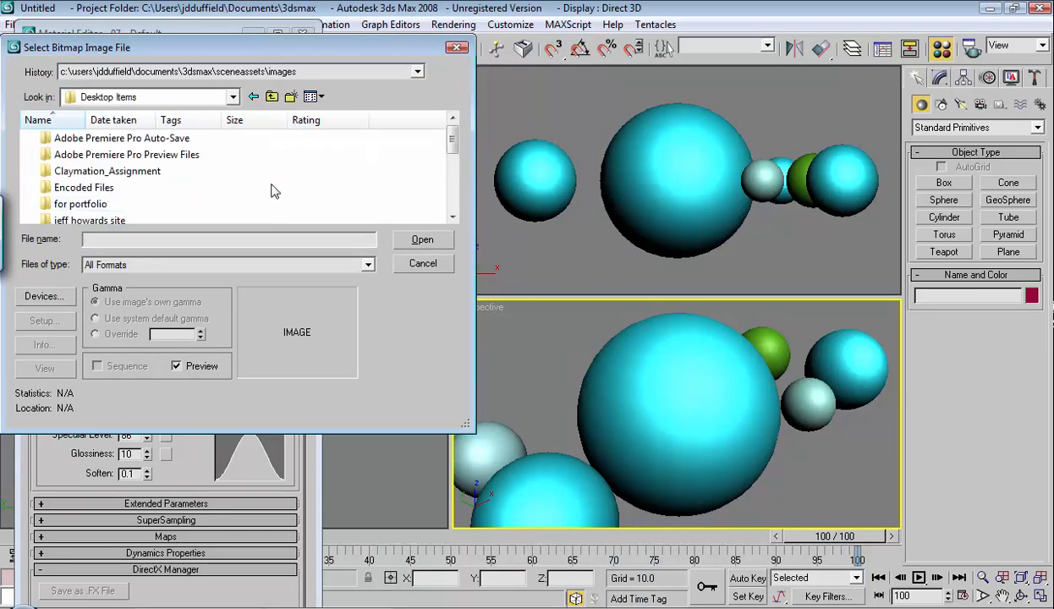
{"action": "left_click_drag", "start_coordinate": [453, 145], "coordinate": [456, 211]}
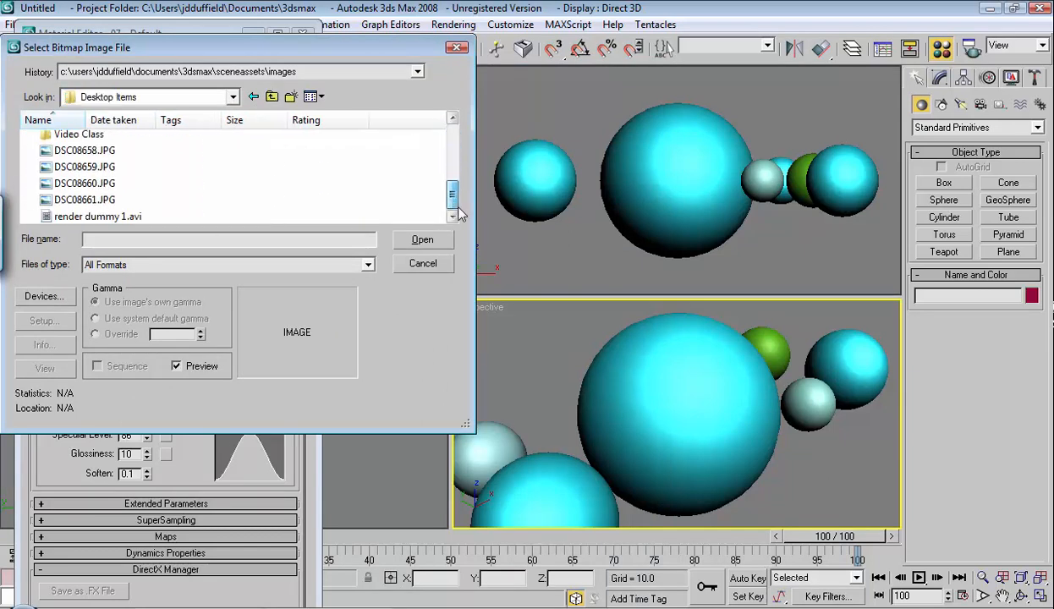
{"action": "left_click", "coordinate": [103, 167]}
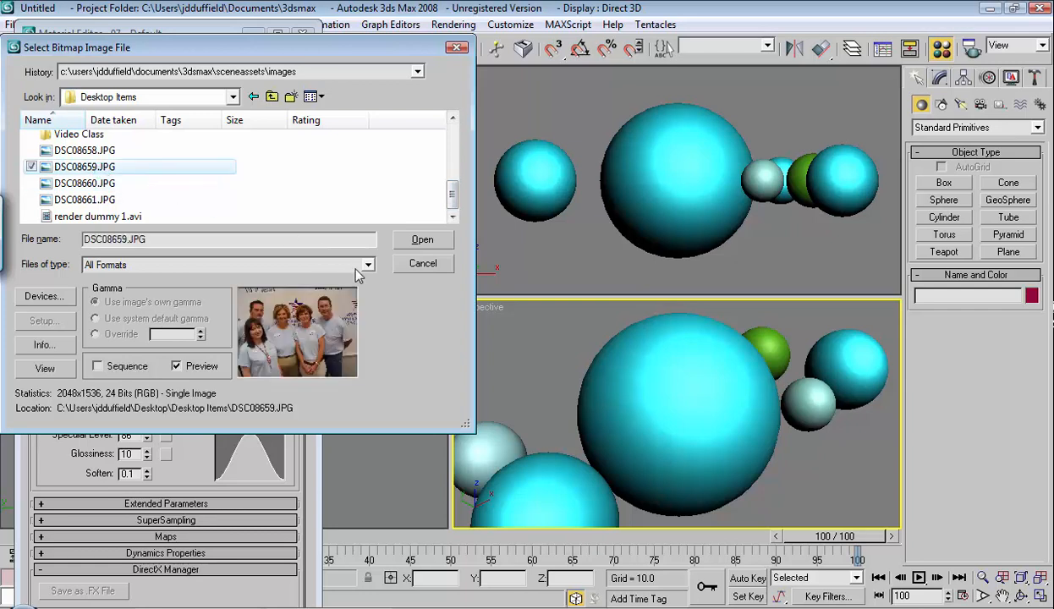
{"action": "left_click", "coordinate": [423, 241]}
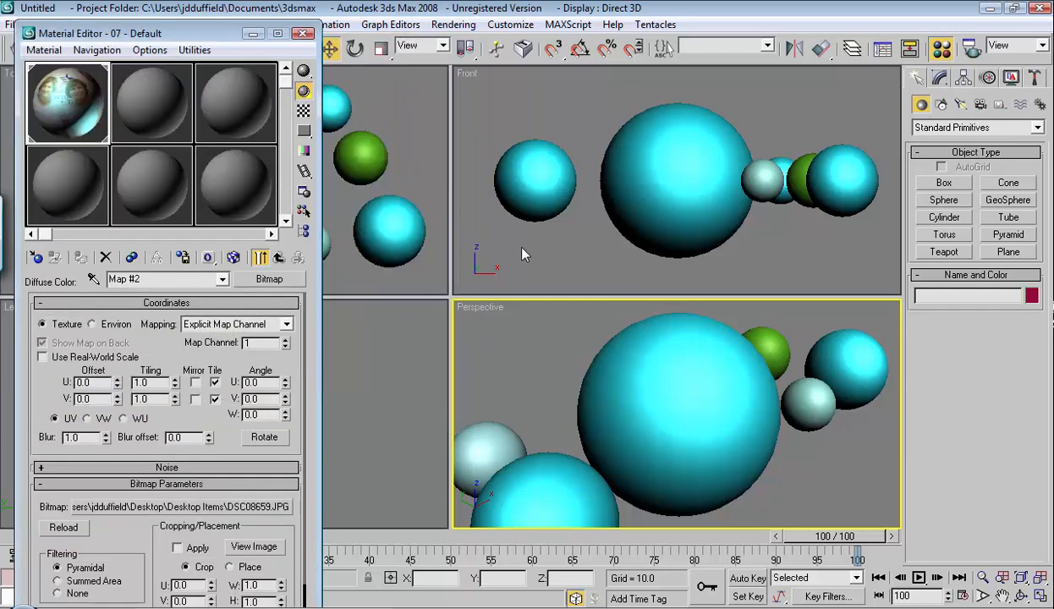
Show the bitmap in the viewports and orbit the Perspective view to examine how the photo wraps around the spheres
{"action": "left_click", "coordinate": [235, 259]}
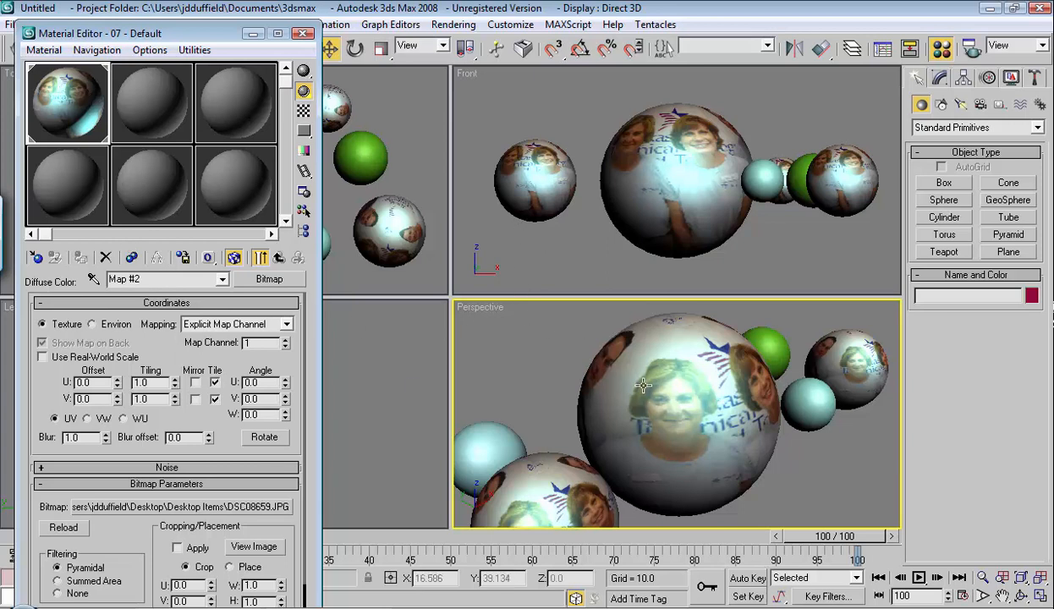
{"action": "middle_click_drag", "start_coordinate": [692, 386], "coordinate": [876, 300], "text": "alt"}
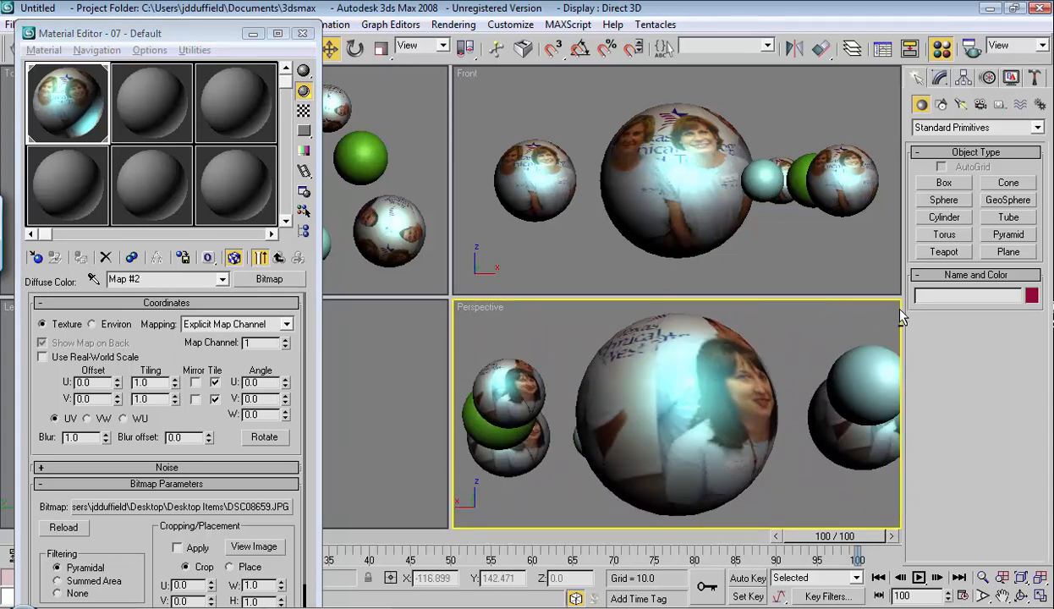
{"action": "middle_click_drag", "start_coordinate": [680, 350], "coordinate": [697, 391], "text": "alt"}
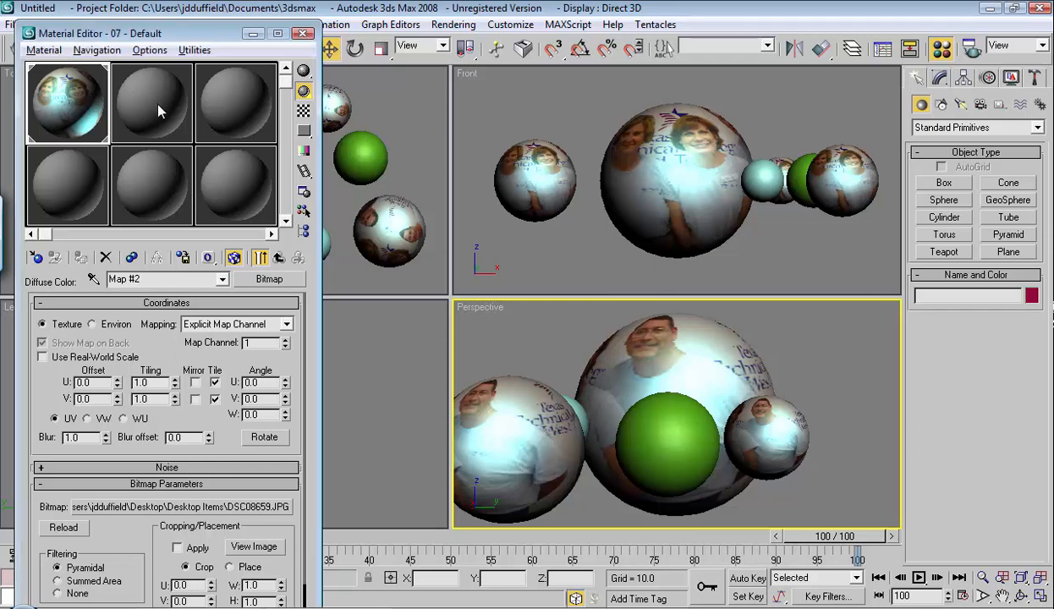
Replace the photo material in the first sample slot with the plain grey 02 - Default material and assign it to the large sphere
{"action": "left_click", "coordinate": [72, 106]}
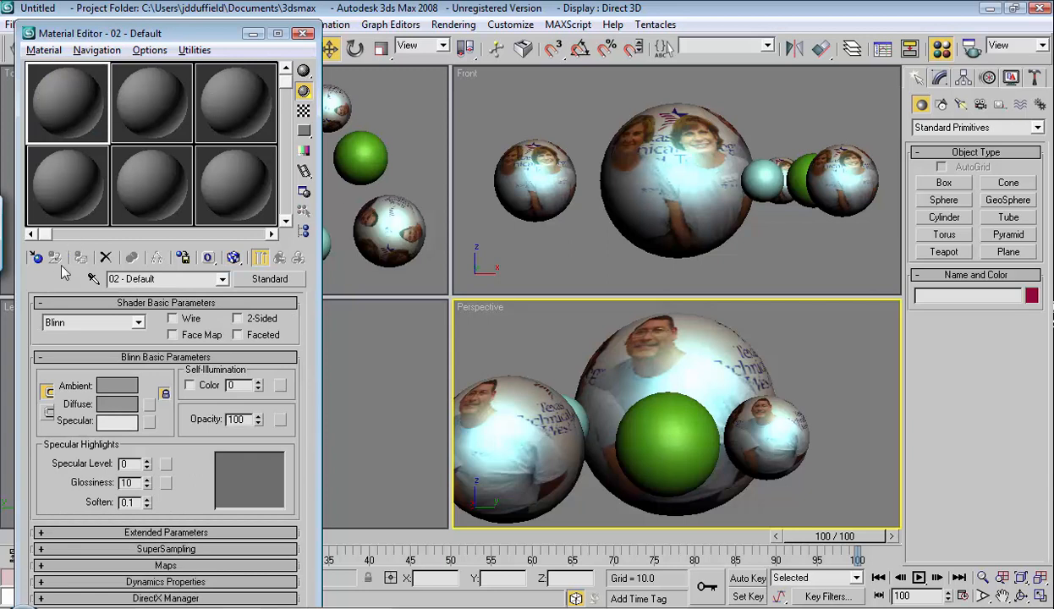
{"action": "left_click", "coordinate": [669, 178]}
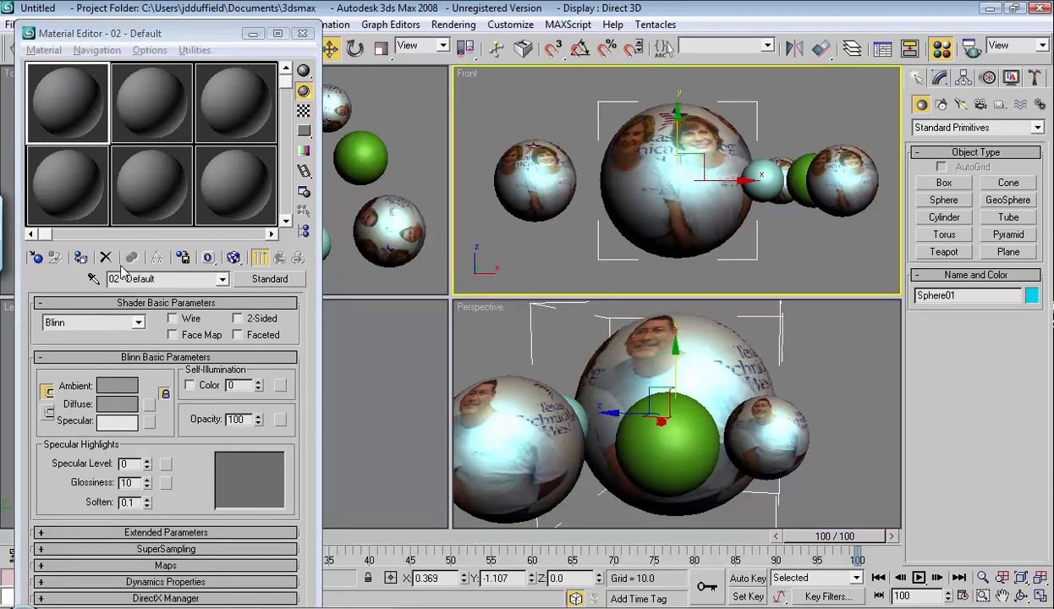
{"action": "left_click", "coordinate": [81, 258]}
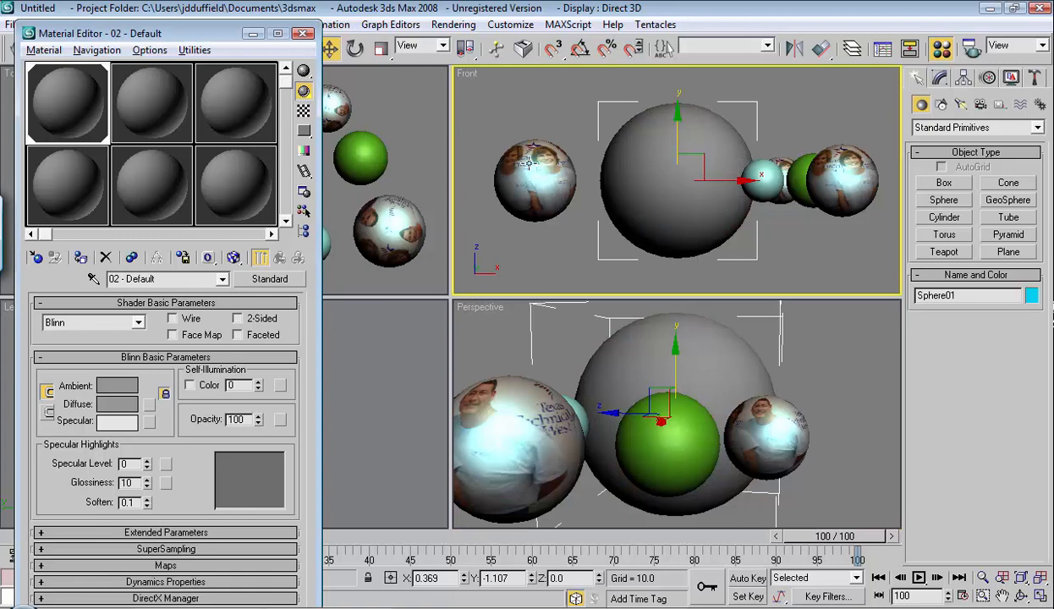
Delete all the smaller spheres on both sides of the large sphere in the Front view
{"action": "left_click", "coordinate": [561, 201], "text": "ctrl"}
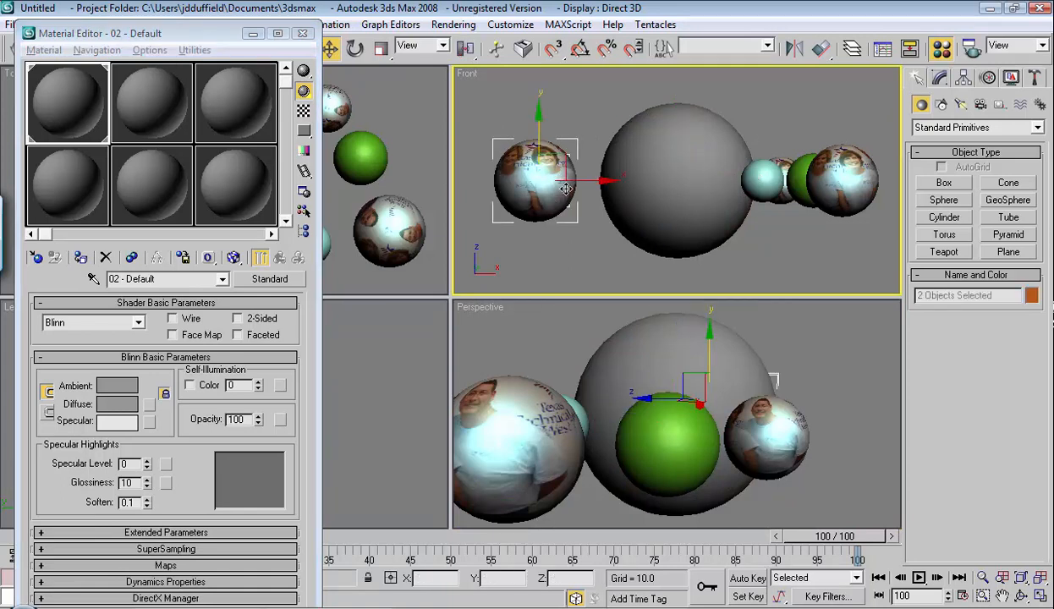
{"action": "key", "text": "Delete"}
{"action": "left_click_drag", "start_coordinate": [774, 111], "coordinate": [862, 231]}
{"action": "key", "text": "Delete"}
Give the large sphere's material a light blue diffuse colour, RGB 150, 205, 248, with Specular Level 182 and Glossiness 36
{"action": "left_click", "coordinate": [665, 178]}
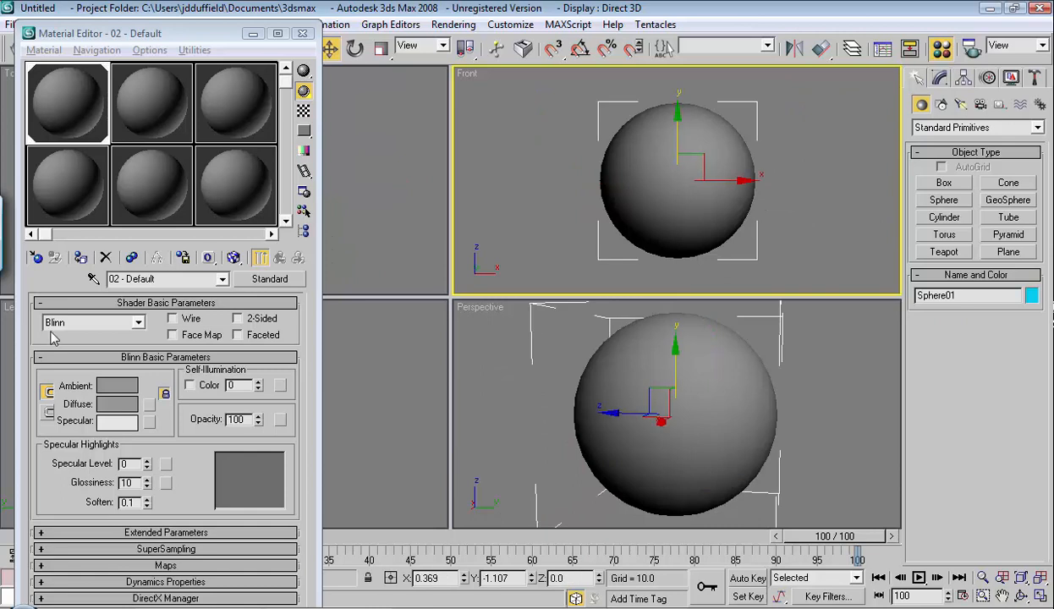
{"action": "left_click", "coordinate": [119, 405]}
{"action": "left_click", "coordinate": [461, 318]}
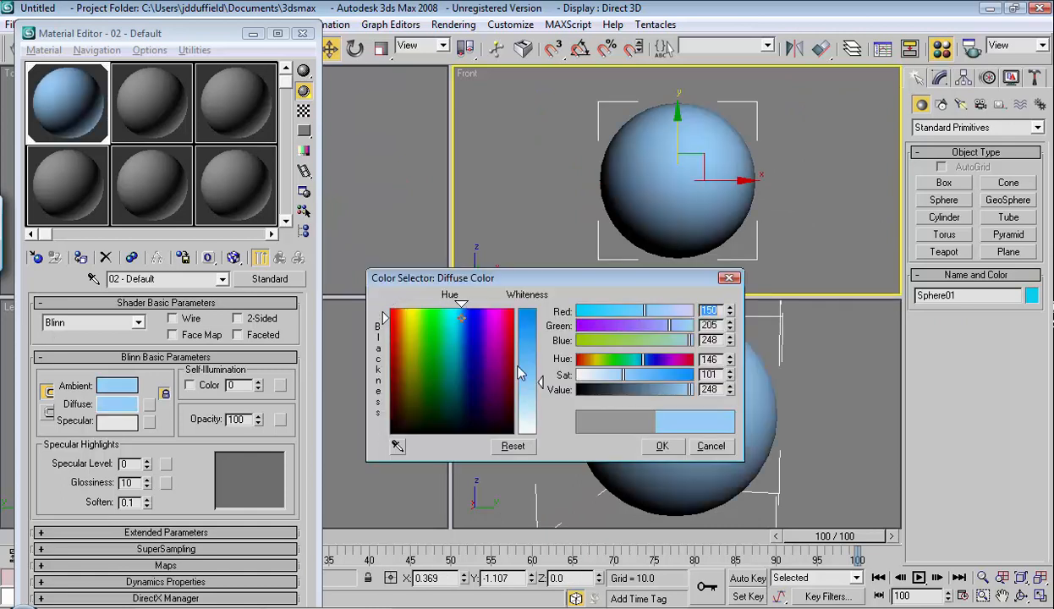
{"action": "left_click", "coordinate": [650, 451]}
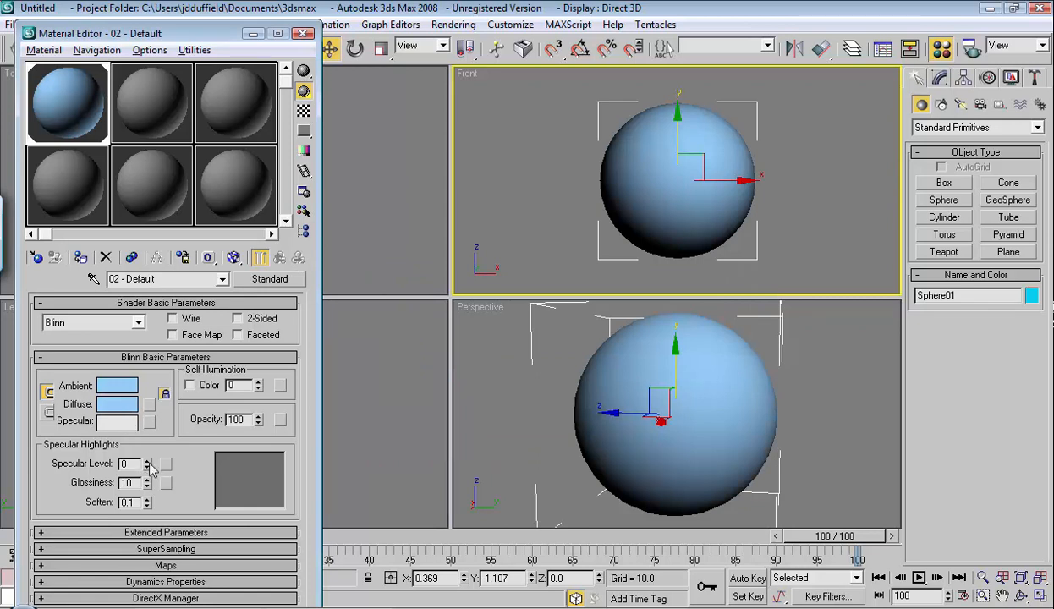
{"action": "left_click_drag", "start_coordinate": [148, 482], "coordinate": [160, 271]}
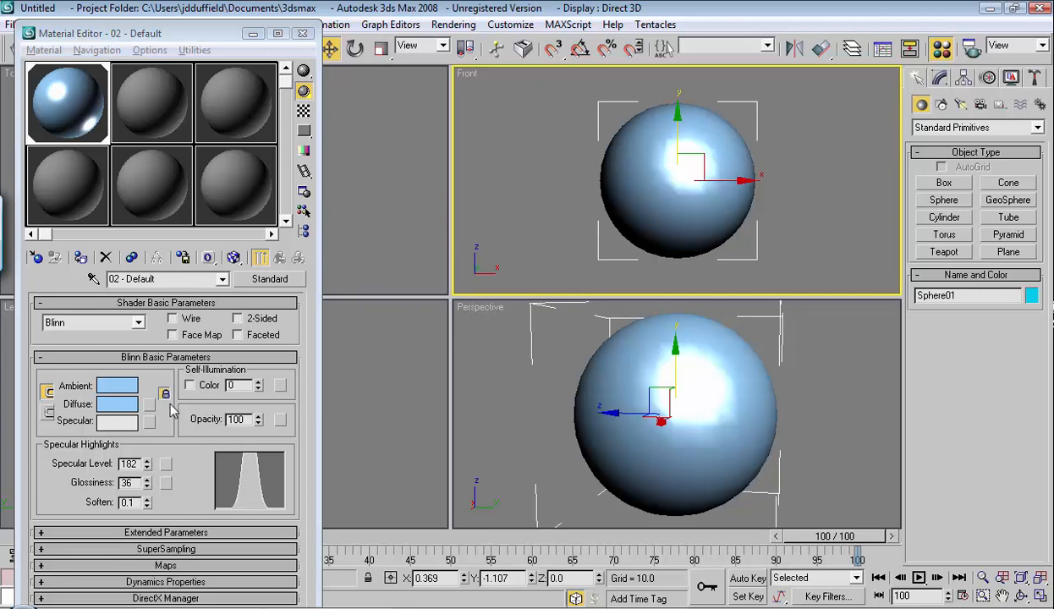
Change the material's diffuse colour to light green, RGB 150, 249, 150, and deselect the sphere
{"action": "left_click", "coordinate": [116, 404]}
{"action": "left_click", "coordinate": [431, 319]}
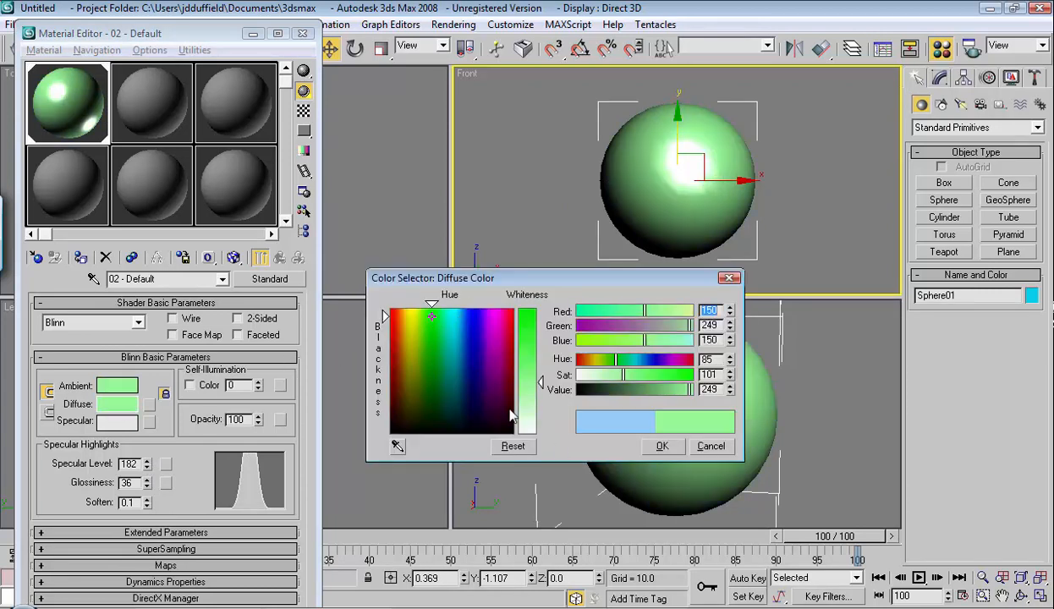
{"action": "left_click", "coordinate": [662, 446]}
{"action": "left_click", "coordinate": [495, 201]}
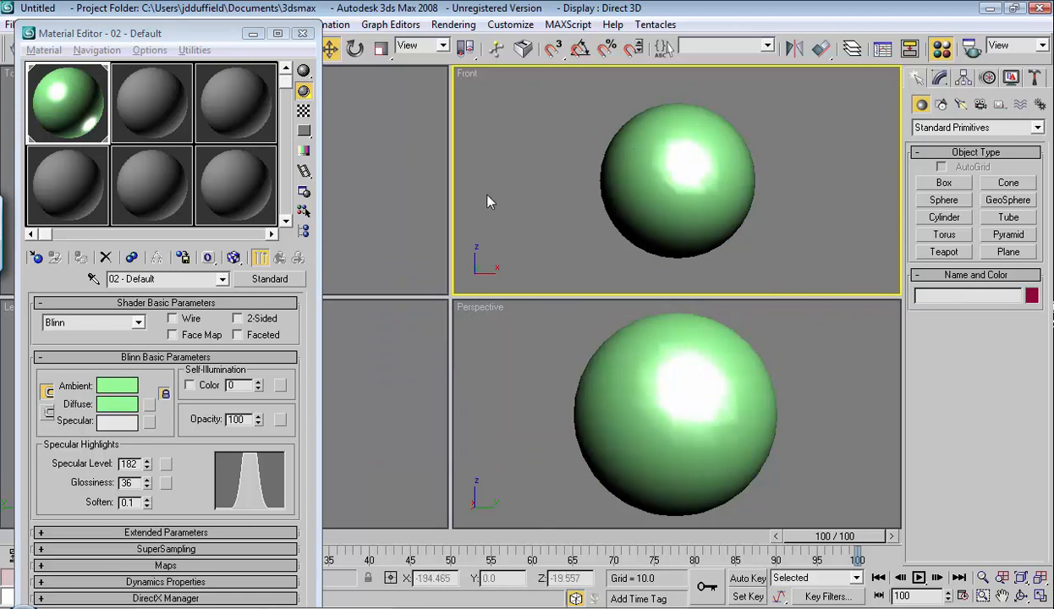
Remove the green material from the sphere by applying the NONE material to it from the Material/Map Browser
{"action": "left_click", "coordinate": [36, 259]}
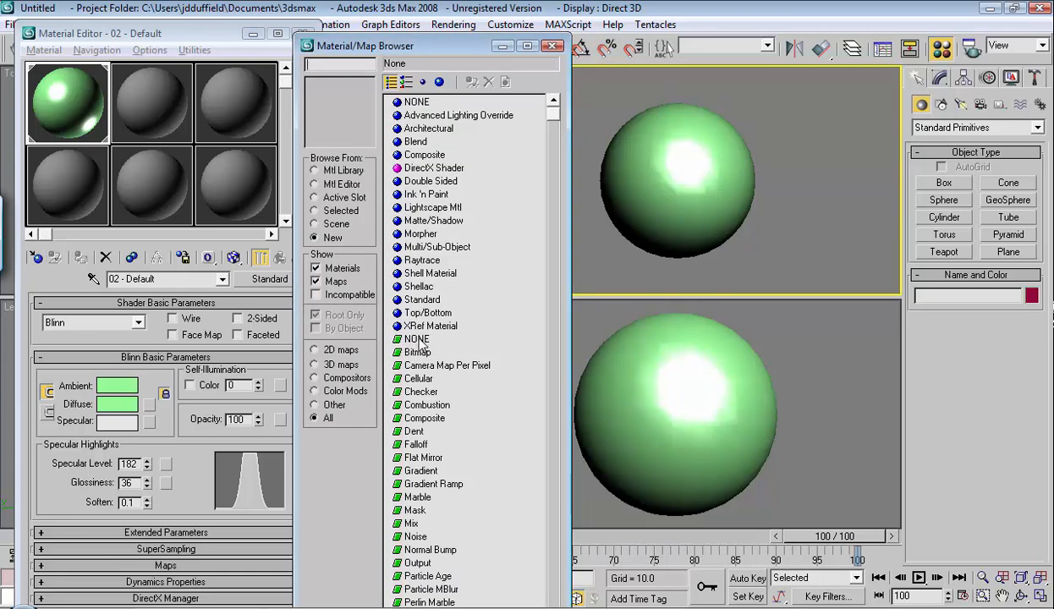
{"action": "left_click_drag", "start_coordinate": [419, 341], "coordinate": [662, 165]}
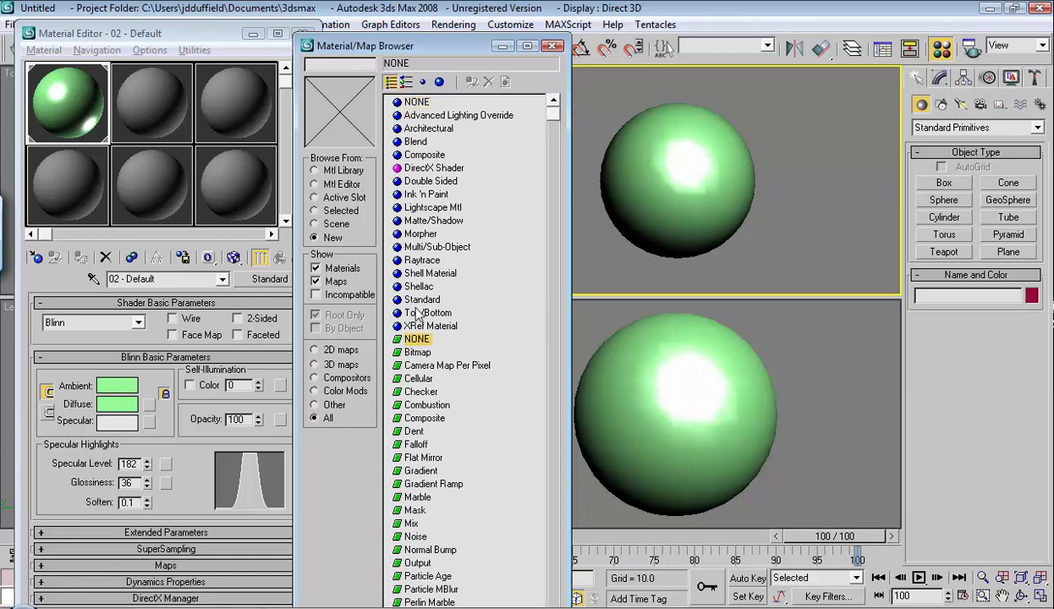
{"action": "left_click_drag", "start_coordinate": [413, 341], "coordinate": [666, 195]}
{"action": "left_click_drag", "start_coordinate": [412, 103], "coordinate": [630, 137]}
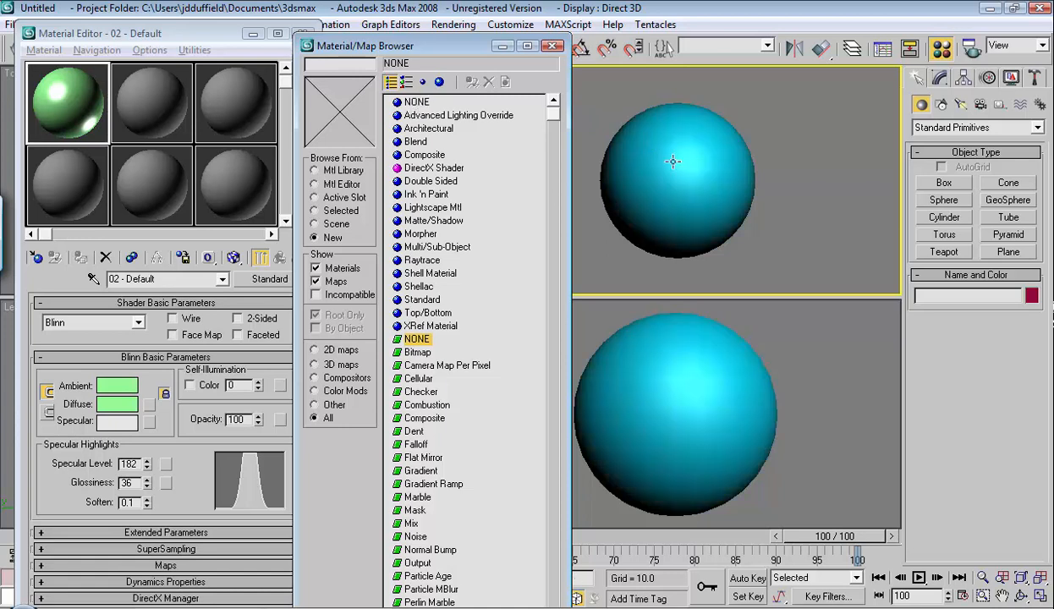
{"action": "left_click", "coordinate": [553, 46]}
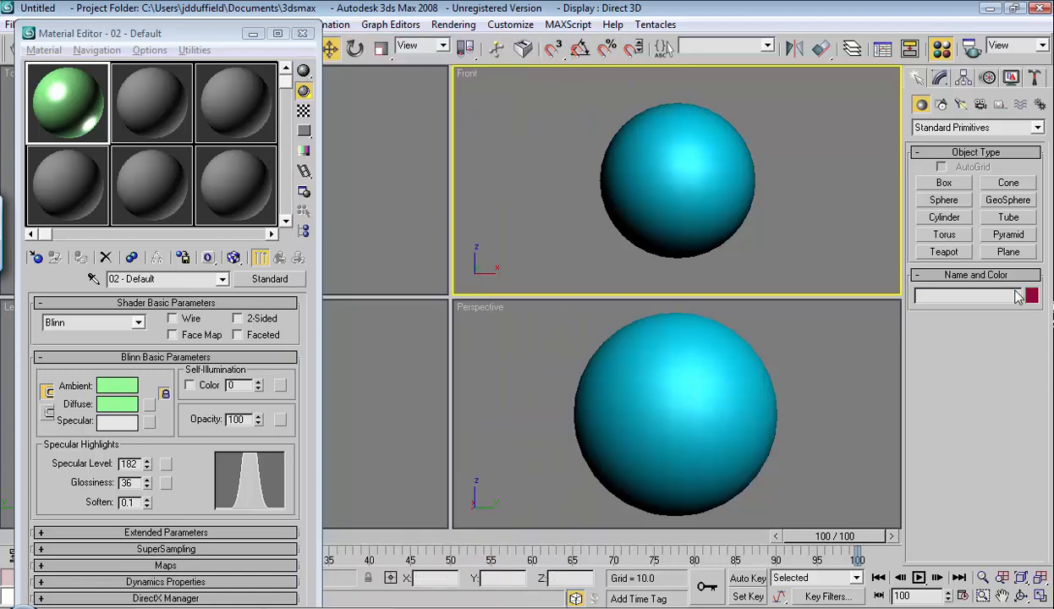
Select the sphere, close the Material Editor and set the sphere's object colour to light green
{"action": "left_click", "coordinate": [707, 198]}
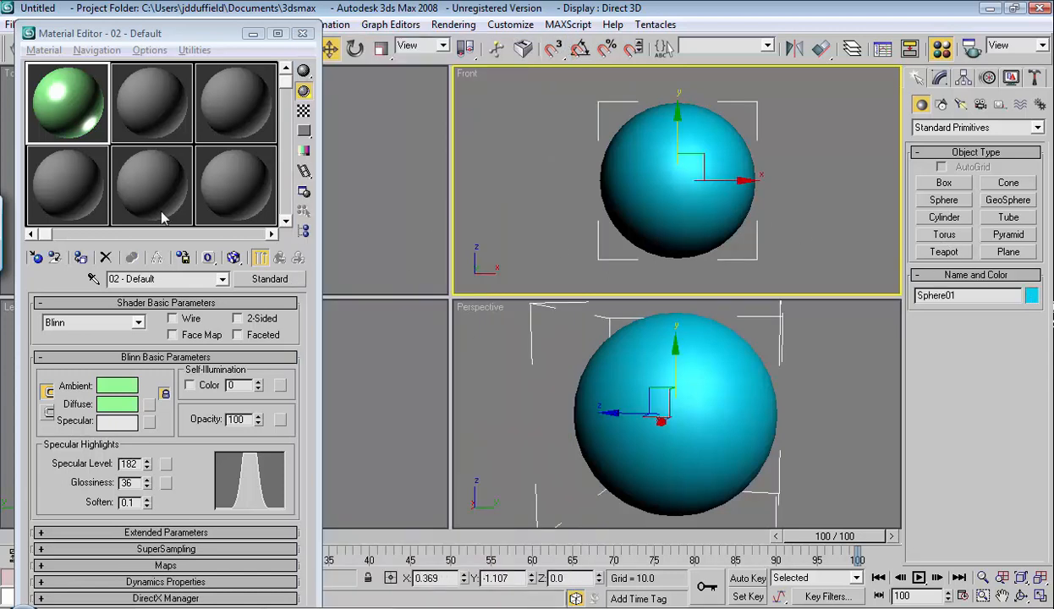
{"action": "left_click", "coordinate": [301, 34]}
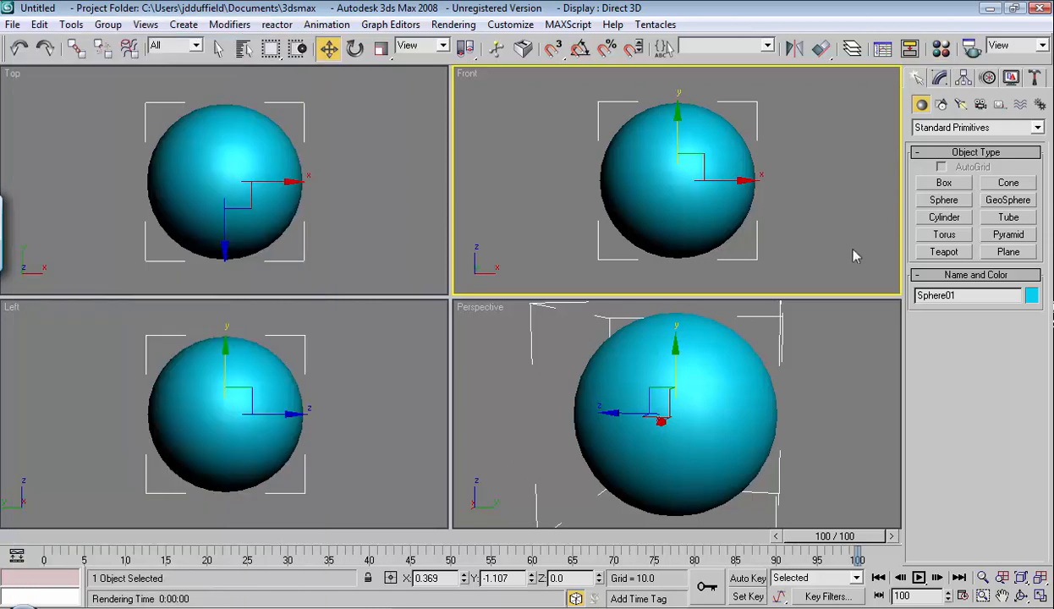
{"action": "left_click", "coordinate": [1032, 295]}
{"action": "left_click", "coordinate": [494, 244]}
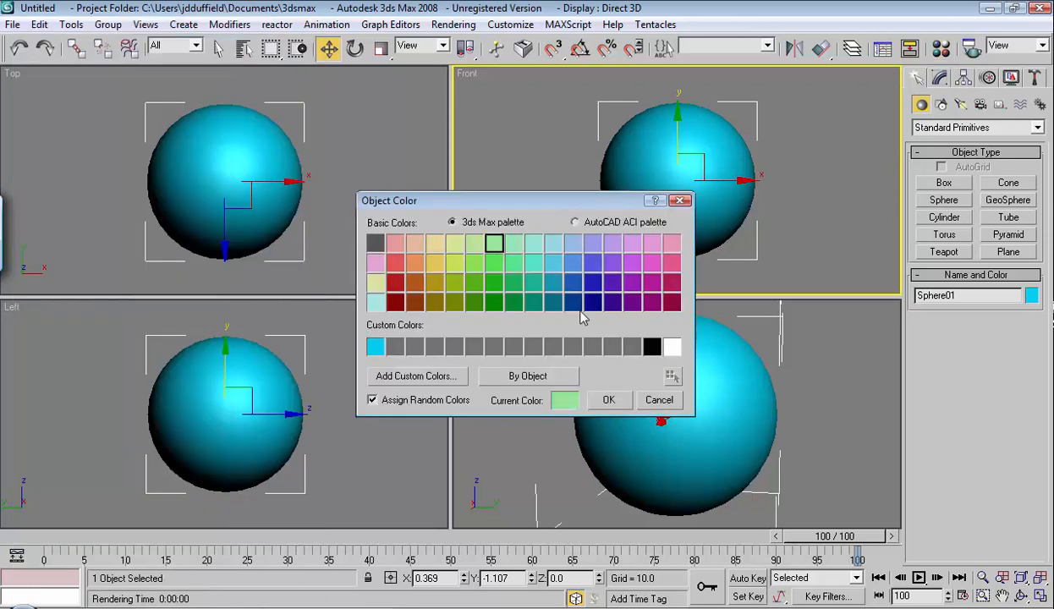
{"action": "left_click", "coordinate": [611, 400]}
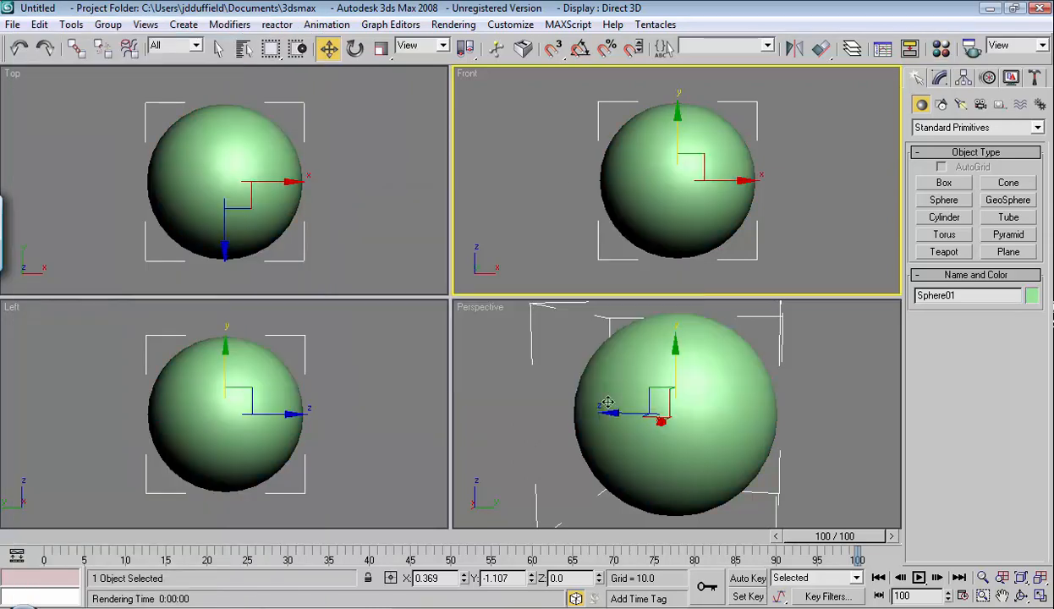
Change the sphere's object colour to golden yellow and deselect the sphere
{"action": "left_click", "coordinate": [1034, 294]}
{"action": "left_click", "coordinate": [434, 264]}
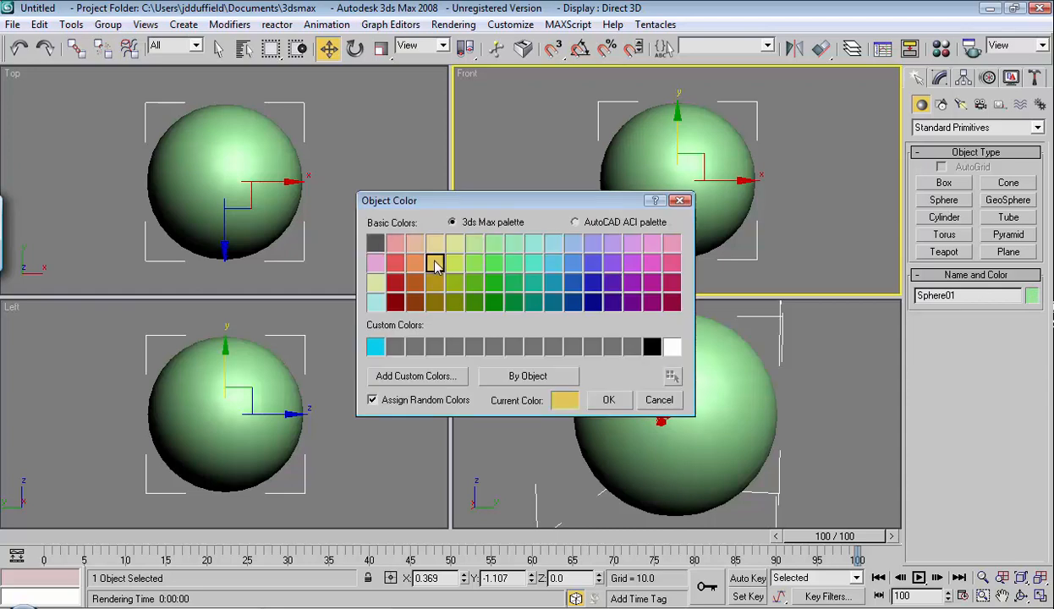
{"action": "left_click", "coordinate": [609, 400]}
{"action": "left_click", "coordinate": [815, 214]}
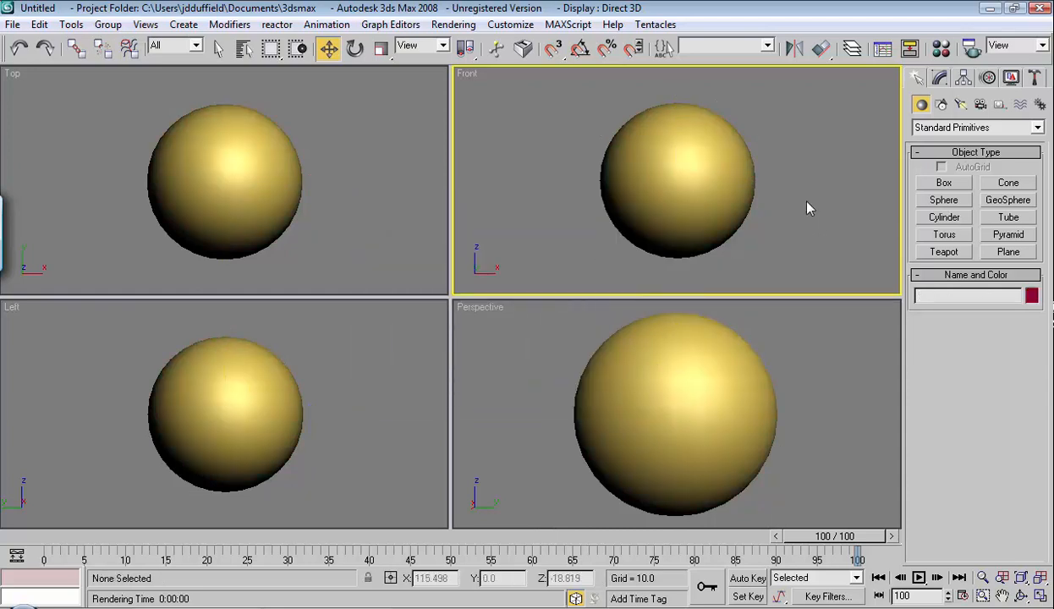
Preview the material types for the first sample slot of the second row and load a Raytrace material into it
{"action": "key", "text": "m"}
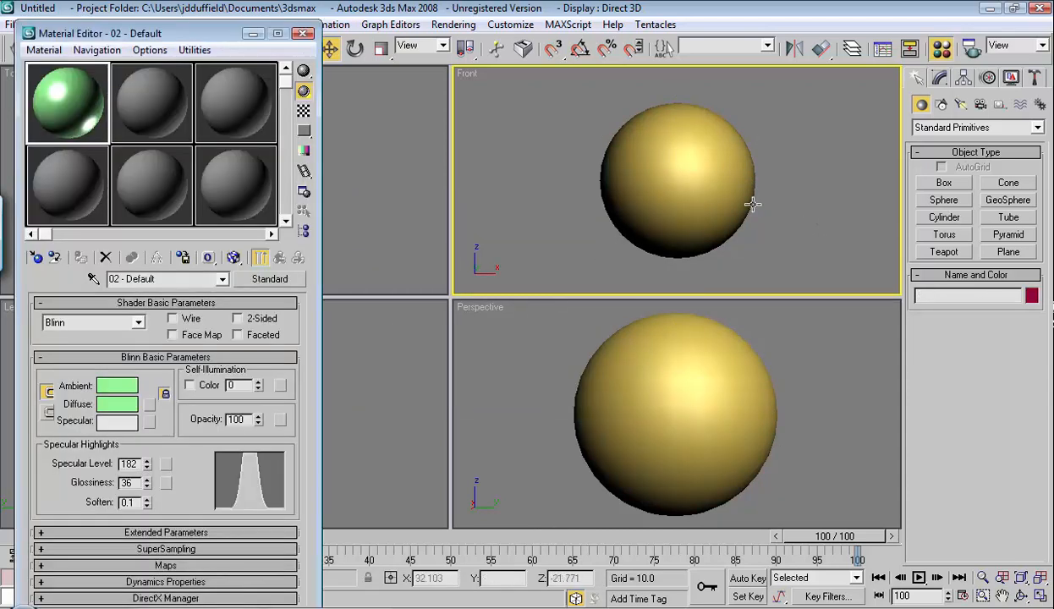
{"action": "left_click", "coordinate": [76, 195]}
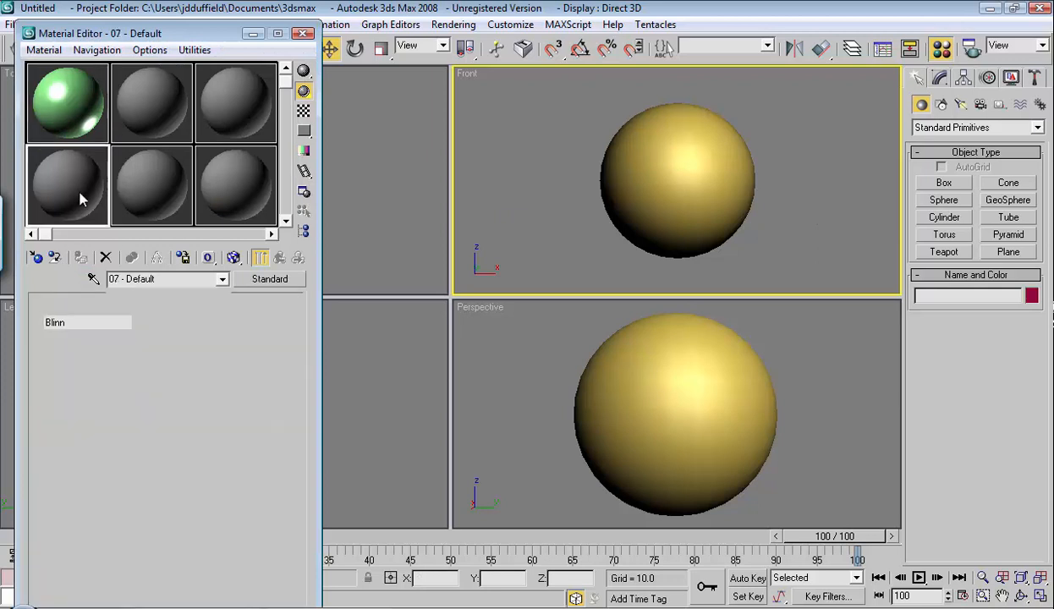
{"action": "left_click", "coordinate": [35, 258]}
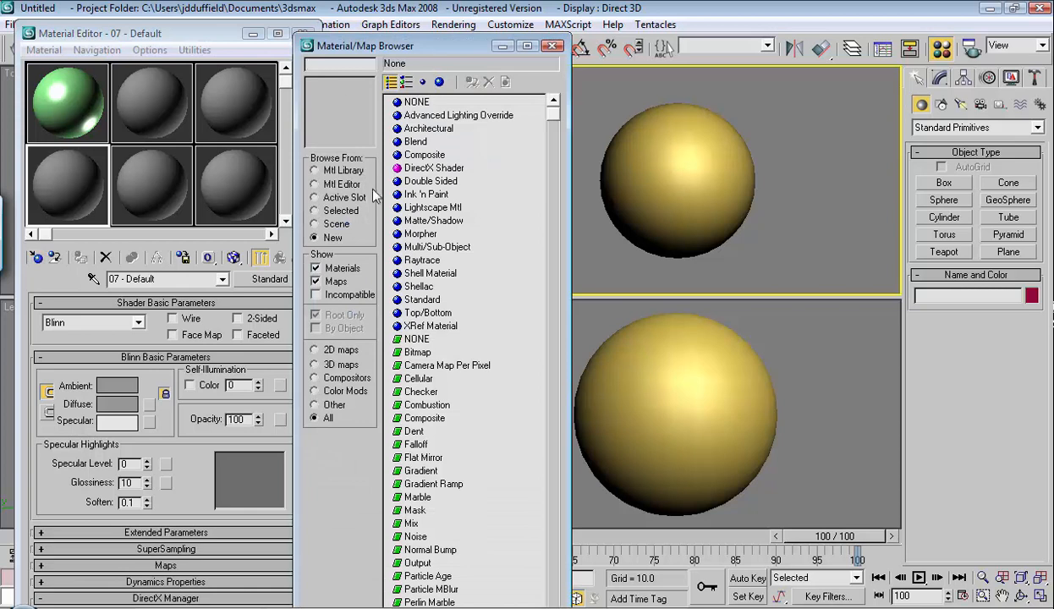
{"action": "left_click", "coordinate": [418, 143]}
{"action": "left_click", "coordinate": [419, 181]}
{"action": "left_click", "coordinate": [417, 195]}
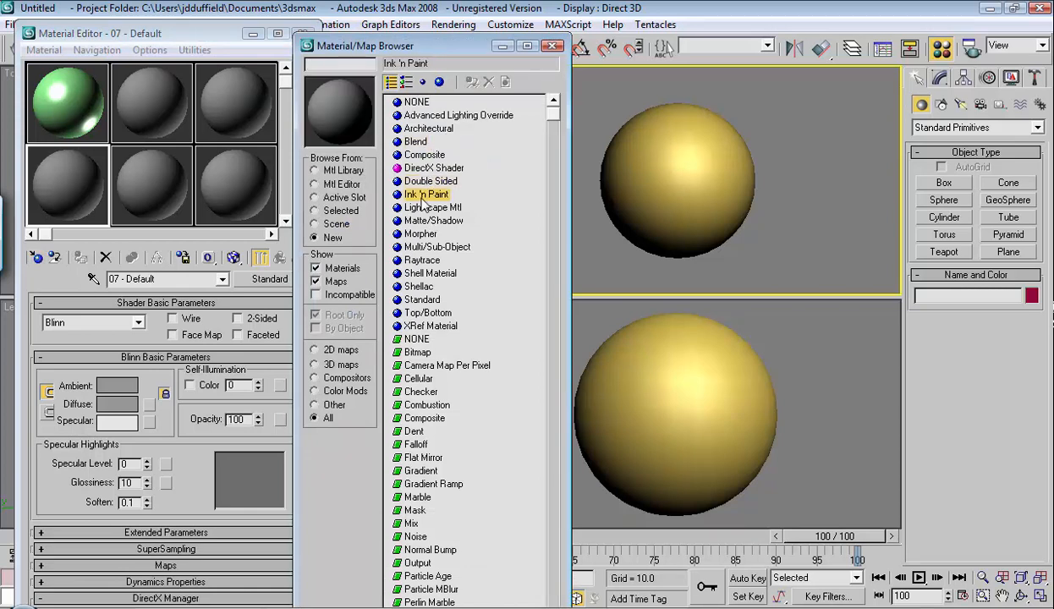
{"action": "left_click", "coordinate": [415, 208]}
{"action": "left_click", "coordinate": [416, 221]}
{"action": "left_click", "coordinate": [419, 234]}
{"action": "left_click", "coordinate": [413, 247]}
{"action": "left_click", "coordinate": [415, 261]}
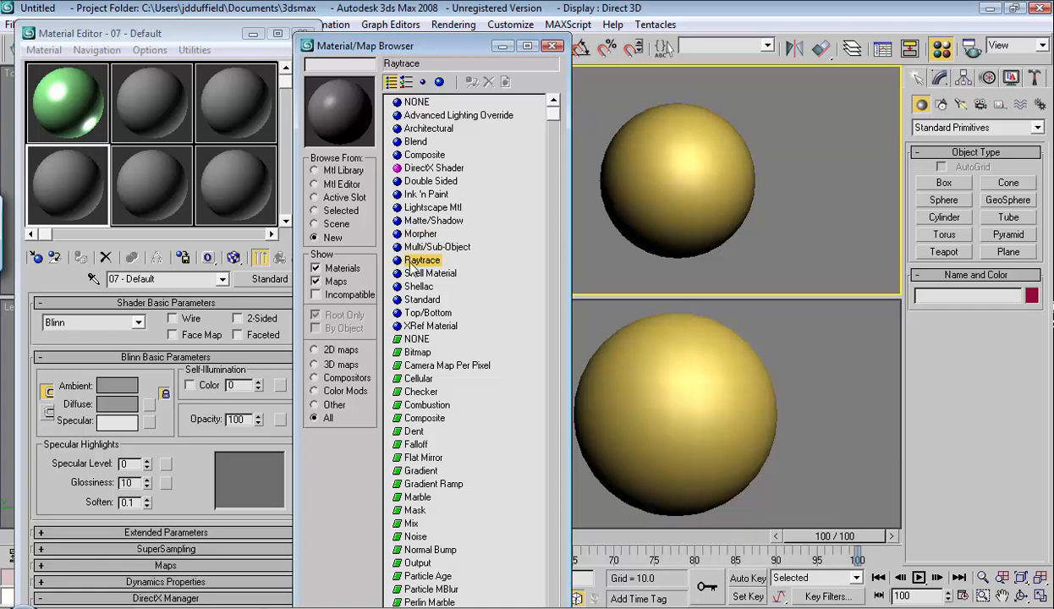
{"action": "double_click", "coordinate": [416, 261]}
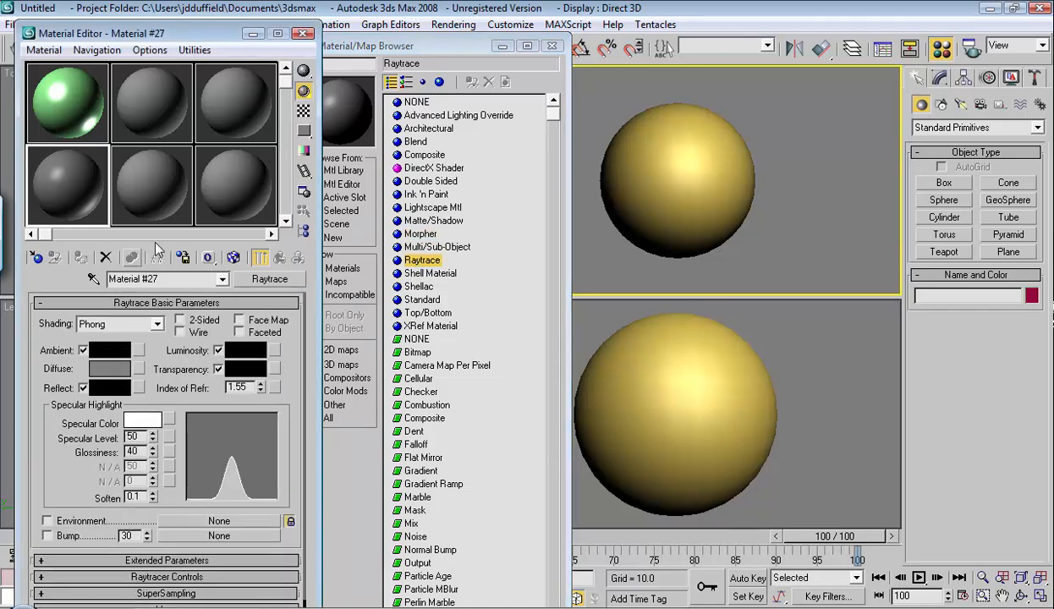
Assign the Raytrace material to the sphere and render the Perspective view to check it
{"action": "left_click", "coordinate": [644, 163]}
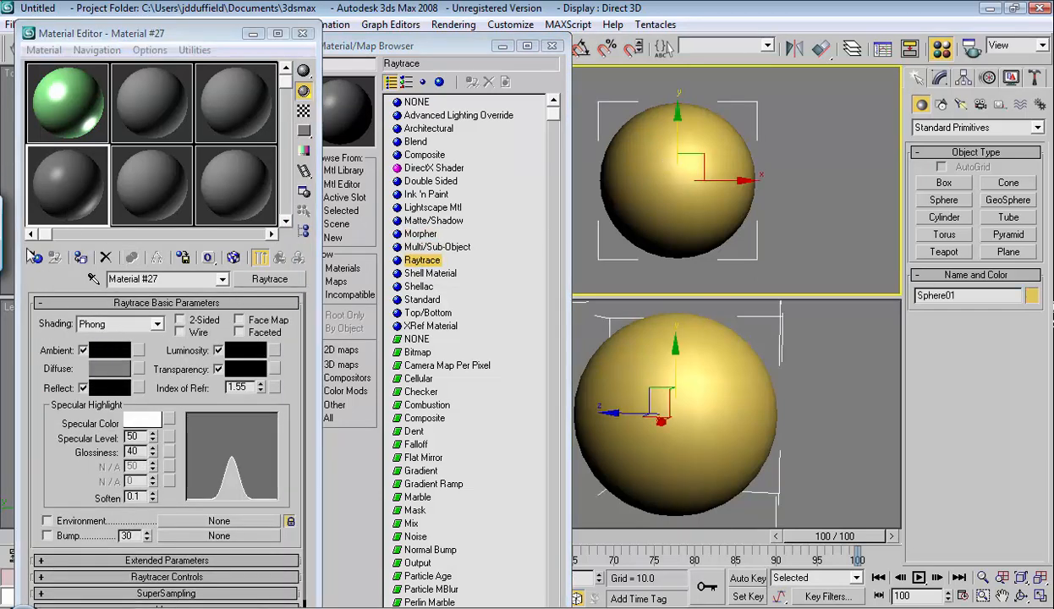
{"action": "left_click", "coordinate": [81, 257]}
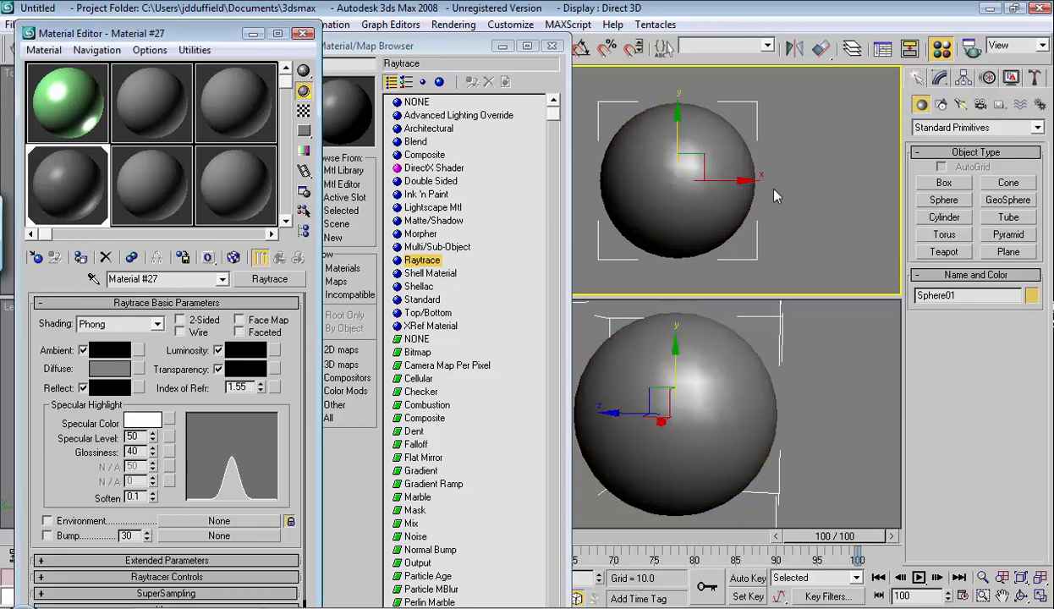
{"action": "left_click", "coordinate": [834, 385]}
{"action": "key", "text": "shift+q"}
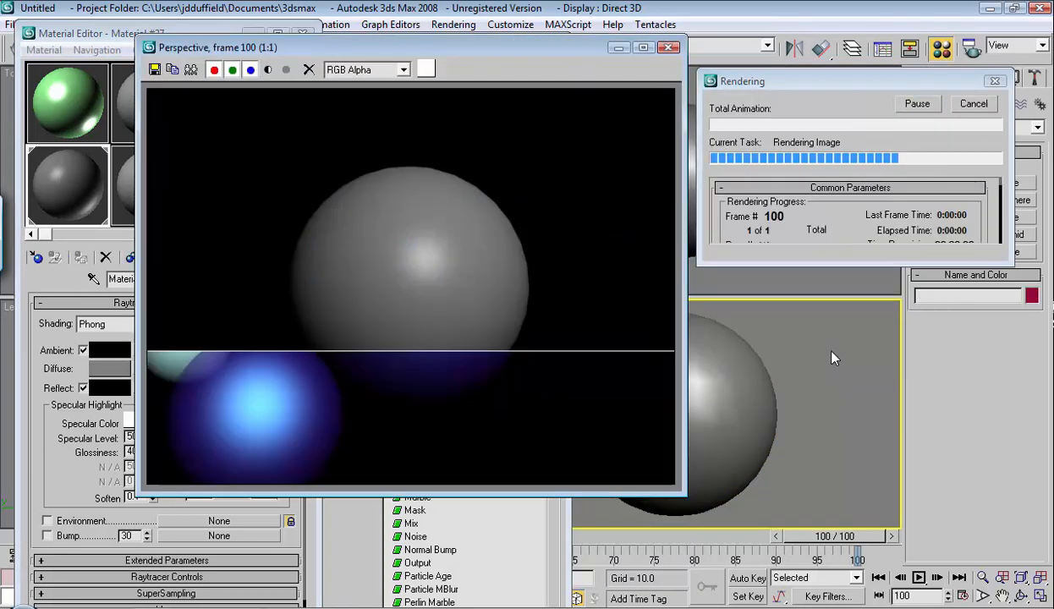
{"action": "left_click", "coordinate": [668, 47]}
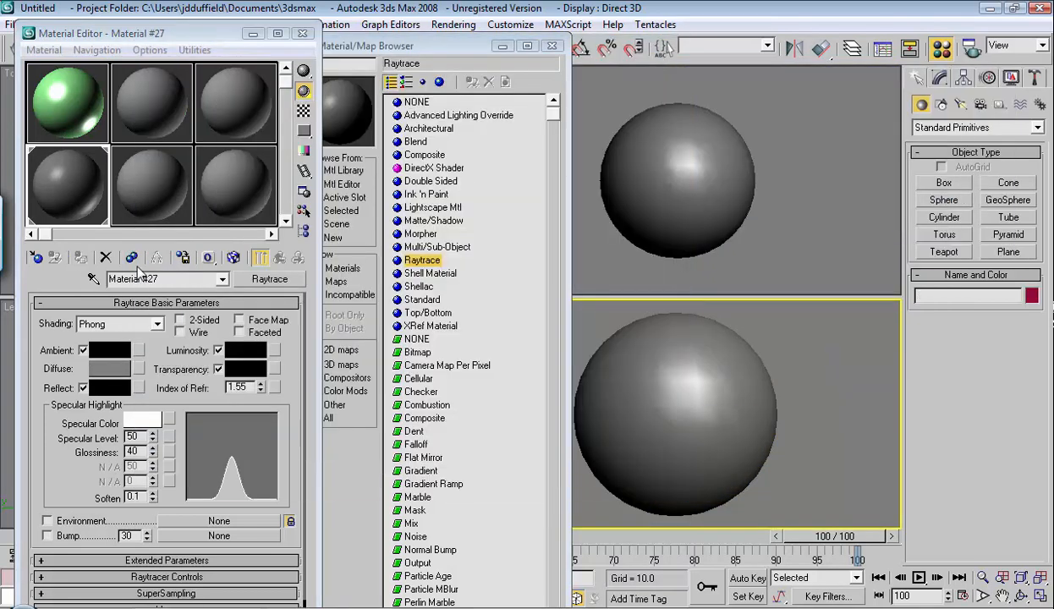
Set the Raytrace material's diffuse colour to turquoise, RGB 128, 244, 229, and render the Perspective view again
{"action": "left_click", "coordinate": [110, 369]}
{"action": "left_click", "coordinate": [472, 341]}
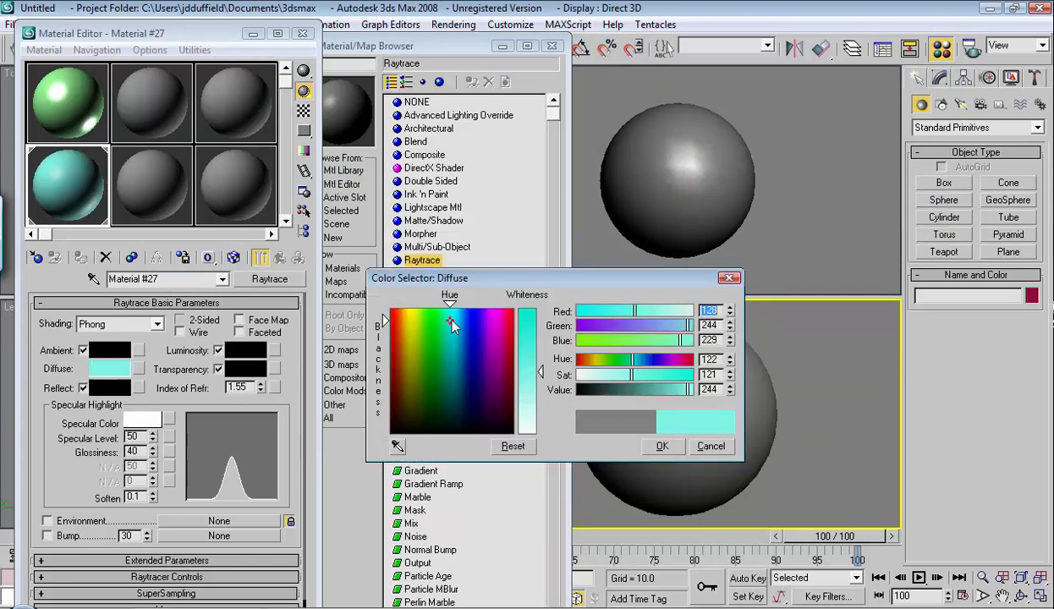
{"action": "left_click", "coordinate": [666, 446]}
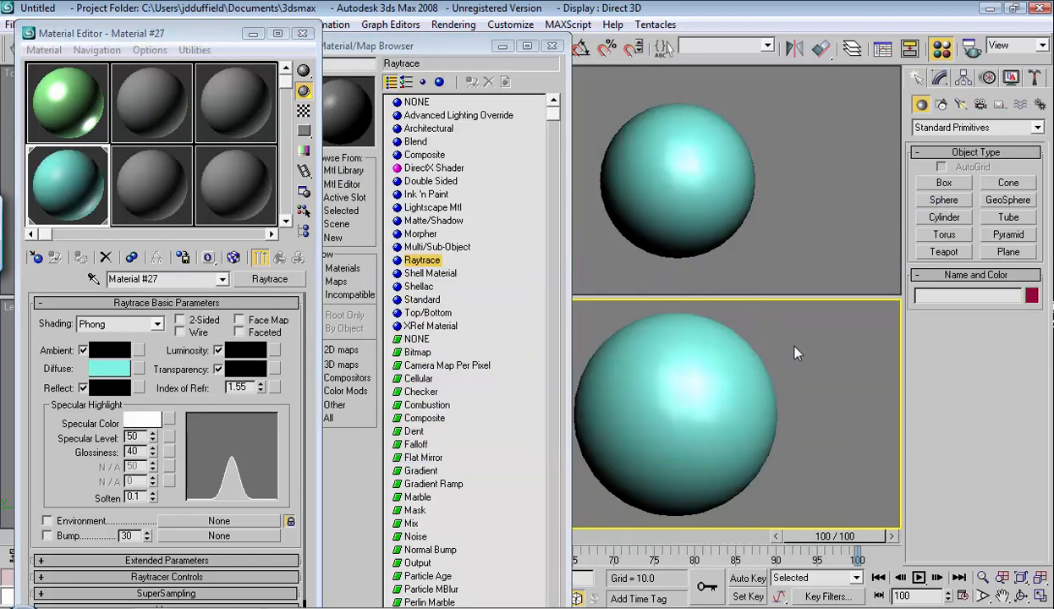
{"action": "key", "text": "shift+q"}
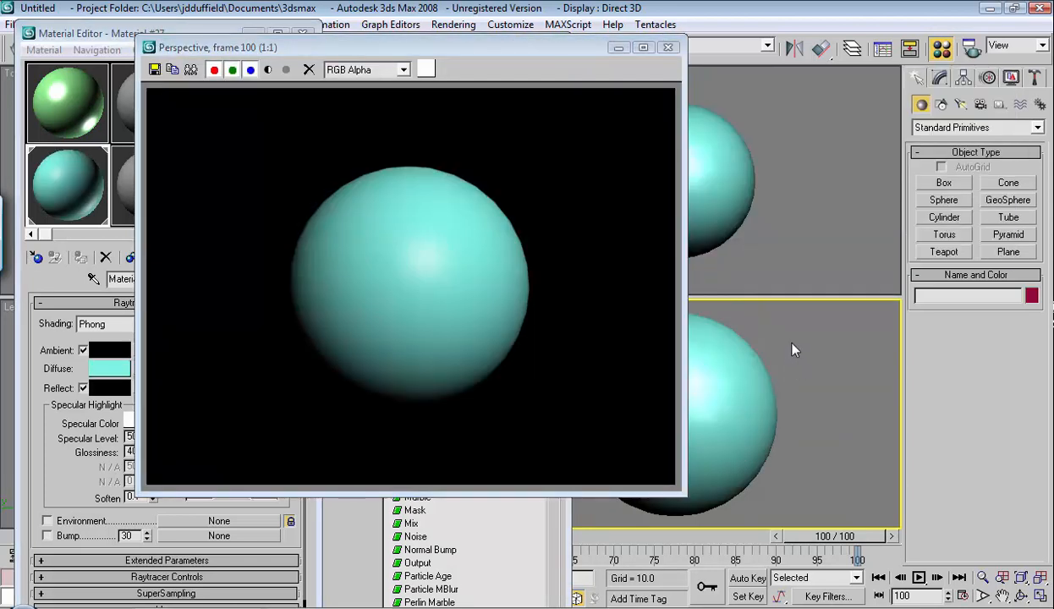
{"action": "left_click", "coordinate": [668, 48]}
Select the second sample slot and look through the available map types down to Wood
{"action": "left_click", "coordinate": [151, 196]}
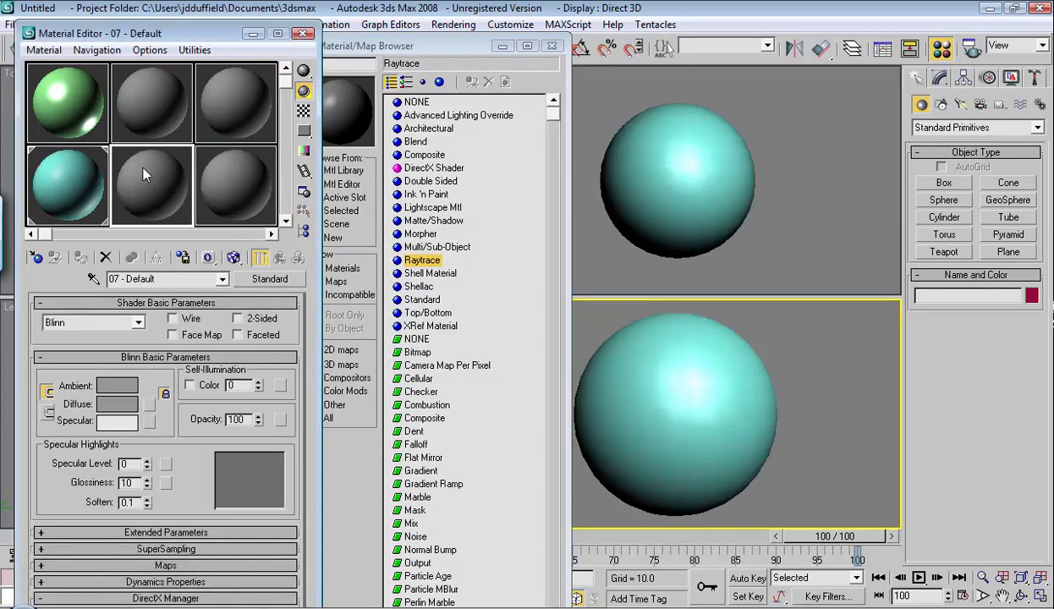
{"action": "left_click", "coordinate": [157, 114]}
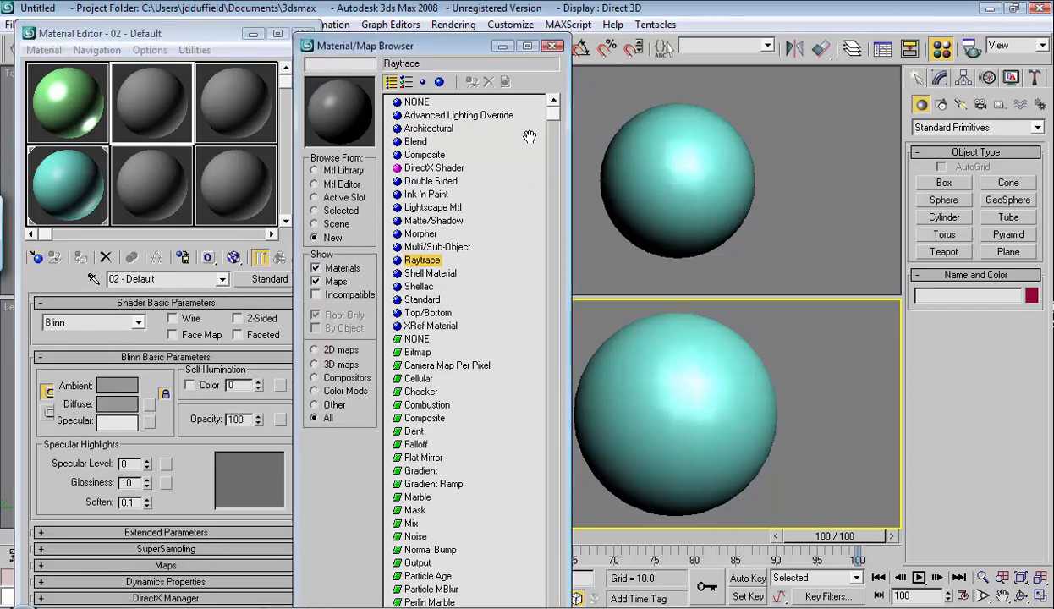
{"action": "left_click_drag", "start_coordinate": [551, 114], "coordinate": [483, 546]}
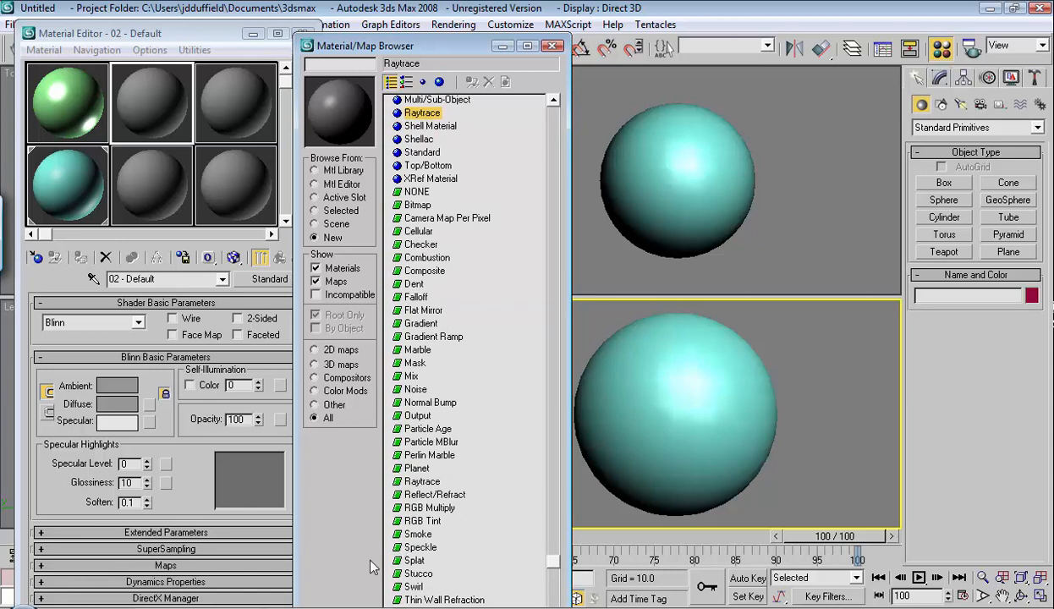
{"action": "left_click_drag", "start_coordinate": [558, 569], "coordinate": [557, 584]}
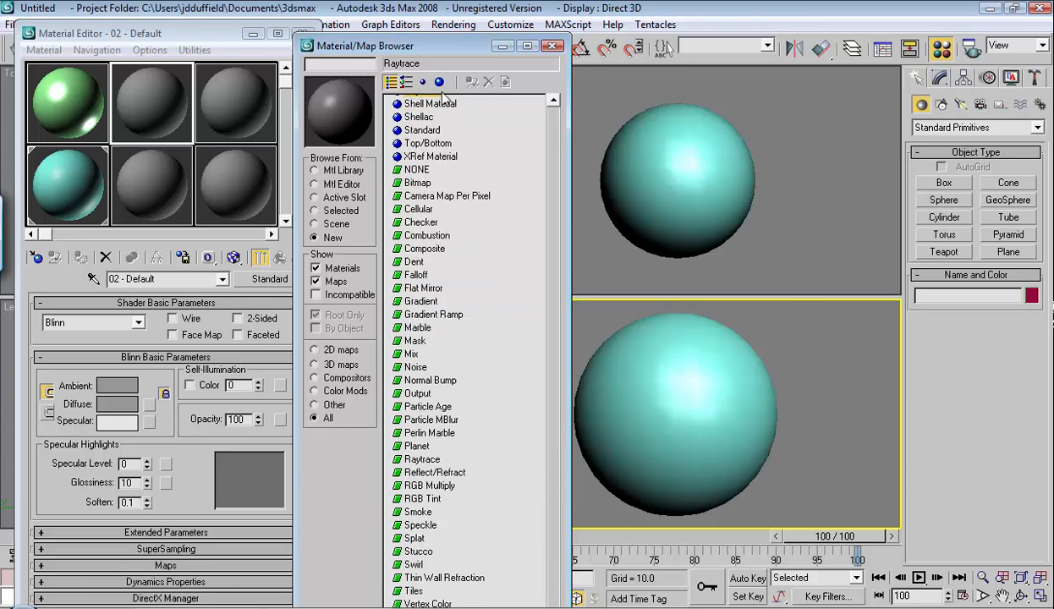
{"action": "left_click_drag", "start_coordinate": [428, 48], "coordinate": [427, 9]}
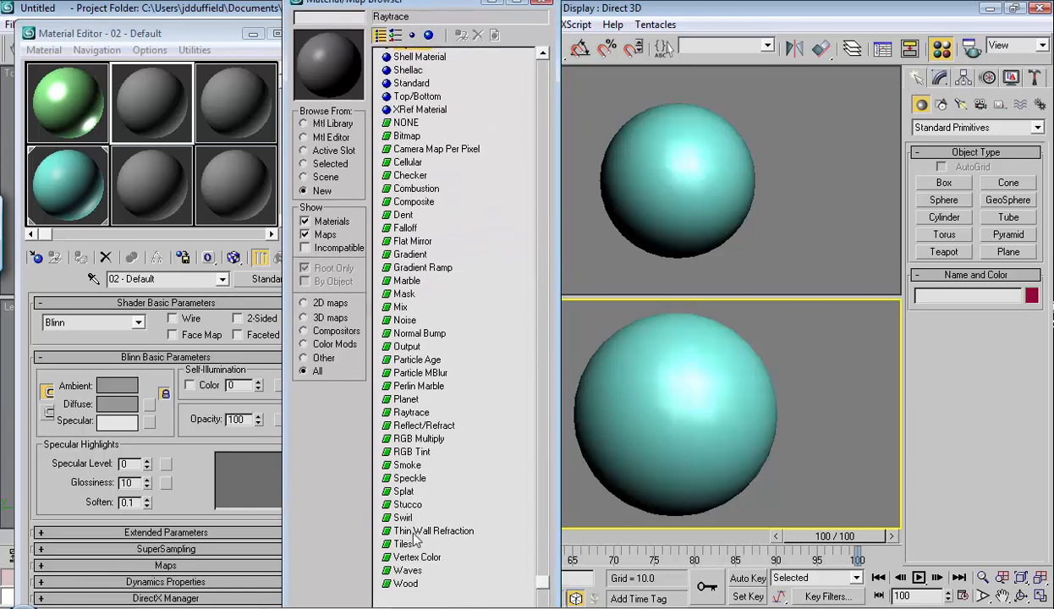
Close the Material/Map Browser and the Material Editor, and exit 3ds Max without saving the scene
{"action": "left_click", "coordinate": [542, 4]}
{"action": "left_click", "coordinate": [276, 33]}
{"action": "left_click", "coordinate": [482, 170]}
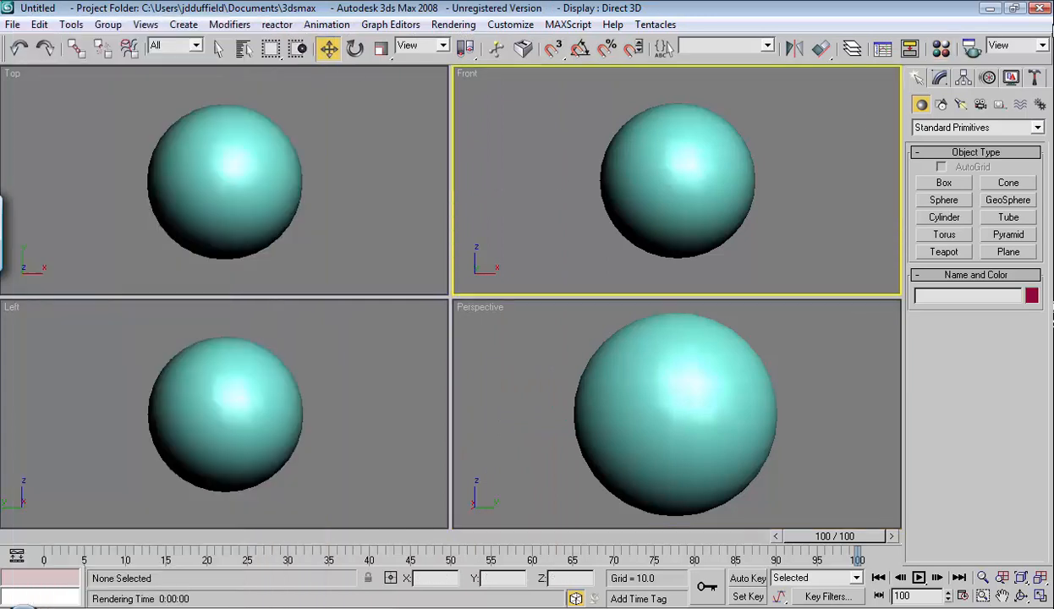
{"action": "left_click", "coordinate": [1040, 8]}
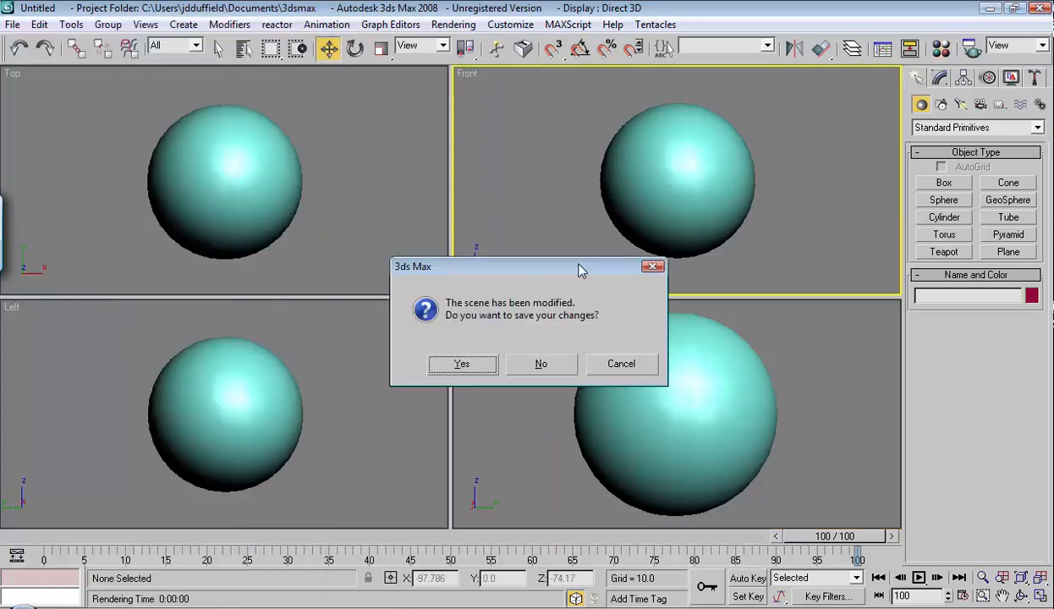
{"action": "left_click", "coordinate": [517, 359]}
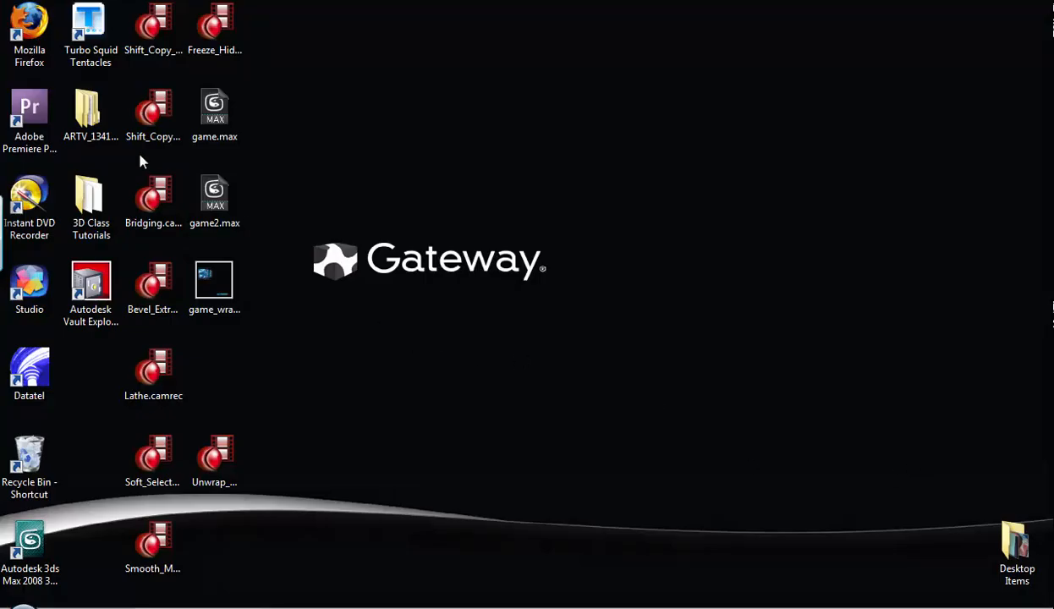
Open flashlight.max from the 3D Class Tutorials folder in 3ds Max, and clear away the recording program and desktop notification
{"action": "double_click", "coordinate": [88, 203]}
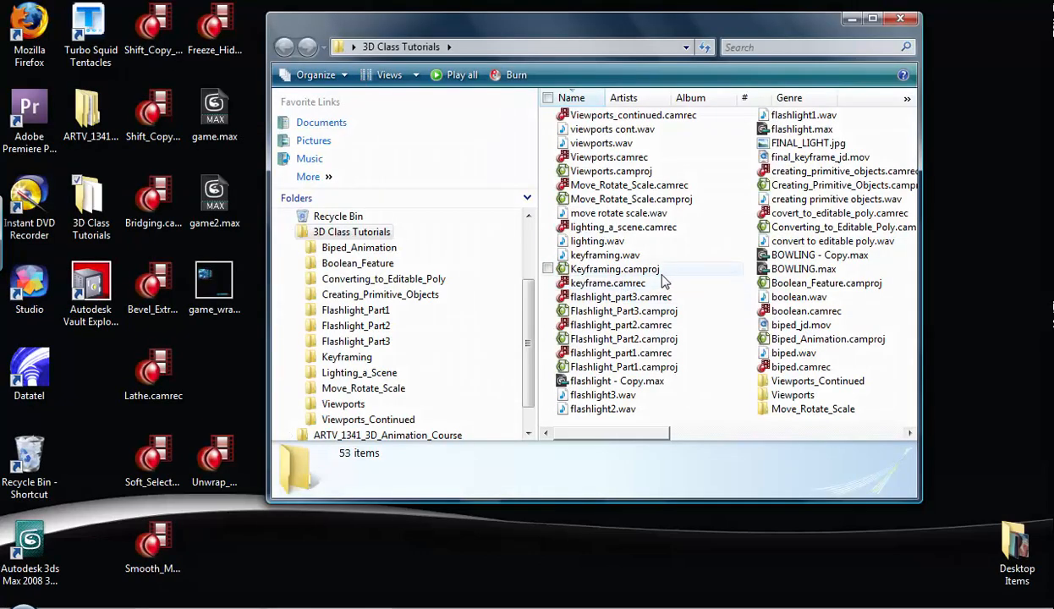
{"action": "left_click", "coordinate": [802, 130]}
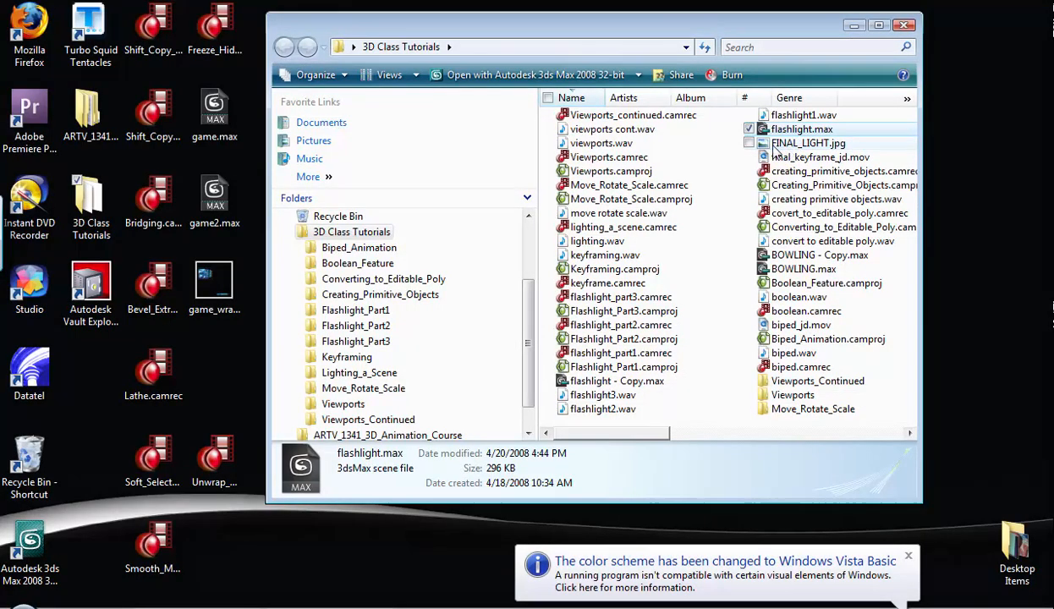
{"action": "double_click", "coordinate": [765, 129]}
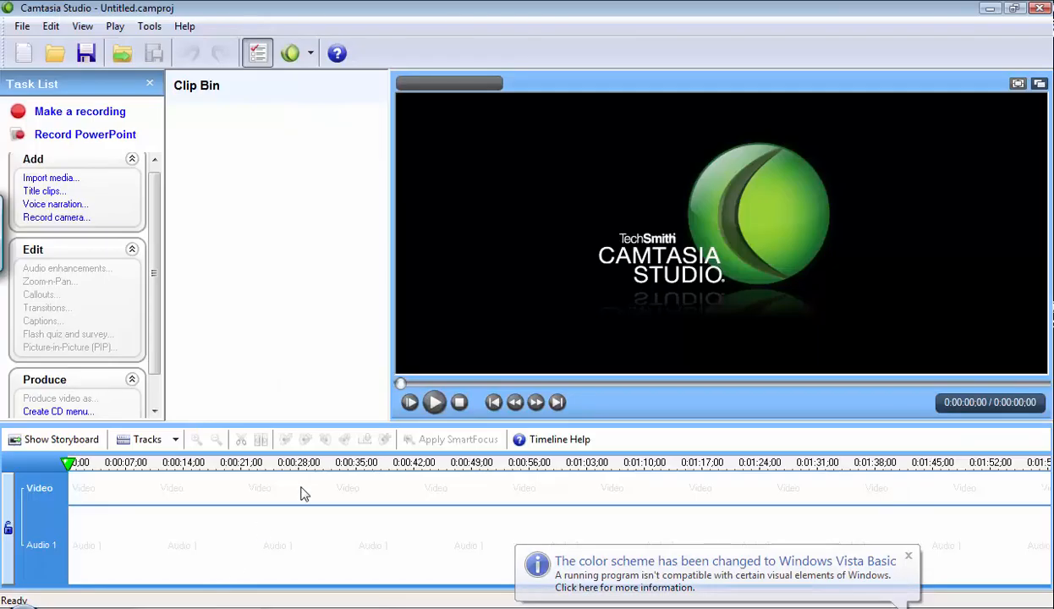
{"action": "left_click", "coordinate": [990, 8]}
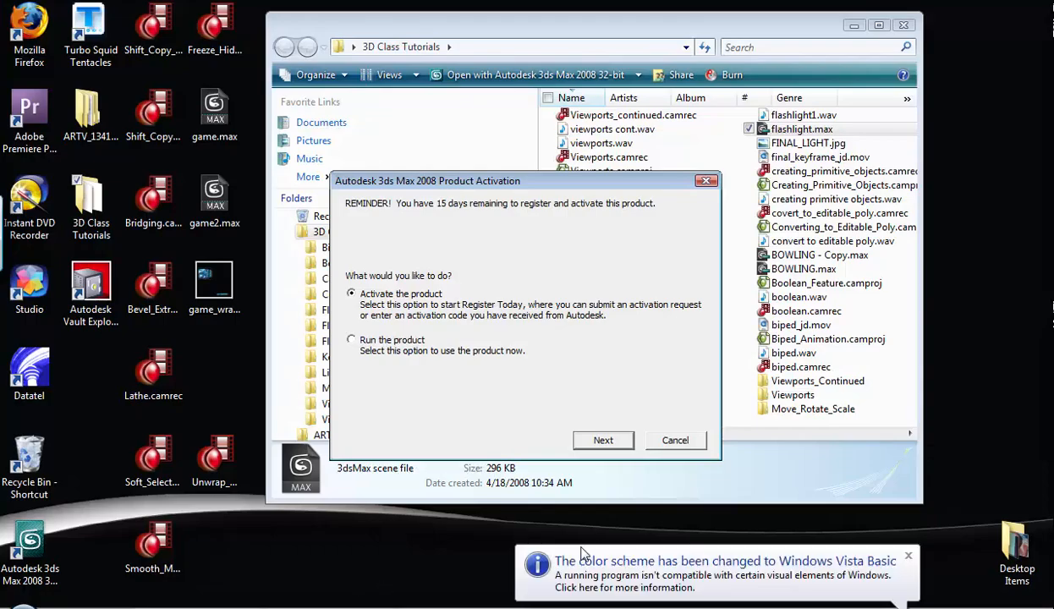
{"action": "left_click", "coordinate": [908, 557]}
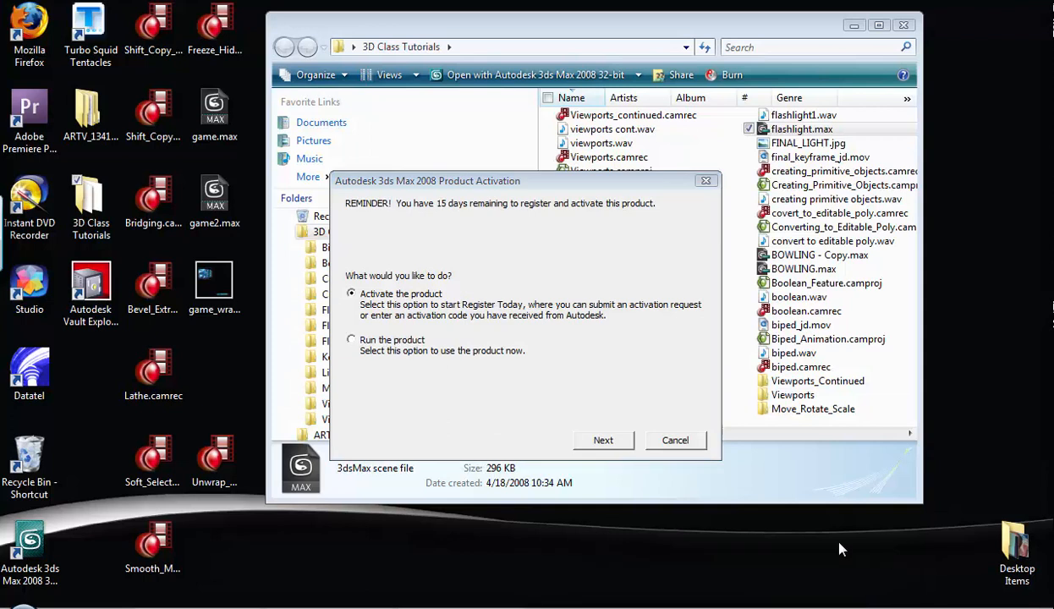
Choose to run the product without activating it, minimise the folder window, and close the Welcome Screen
{"action": "left_click", "coordinate": [401, 351]}
{"action": "left_click", "coordinate": [617, 448]}
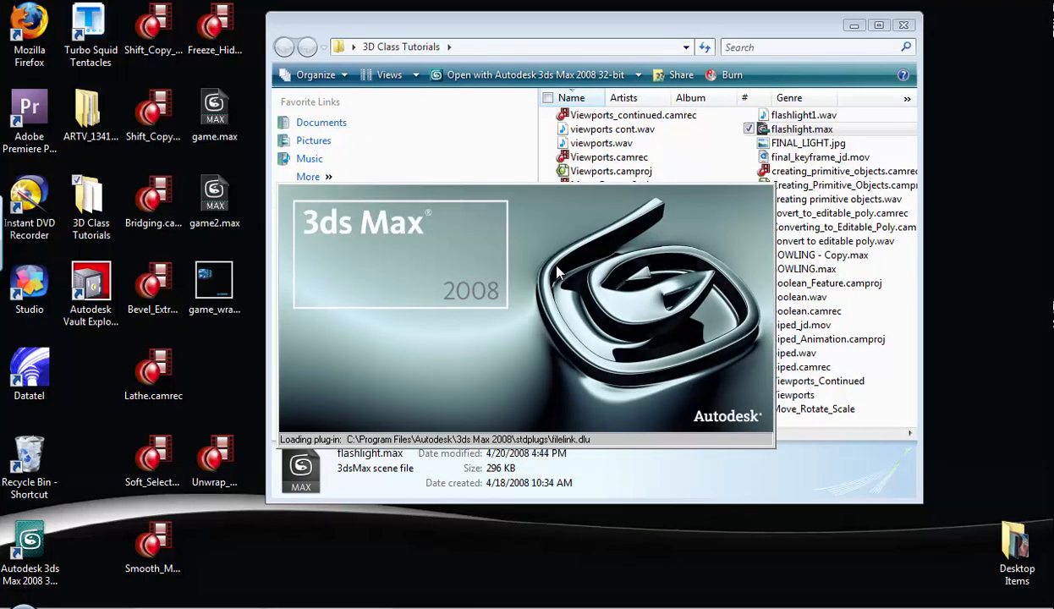
{"action": "left_click", "coordinate": [856, 27]}
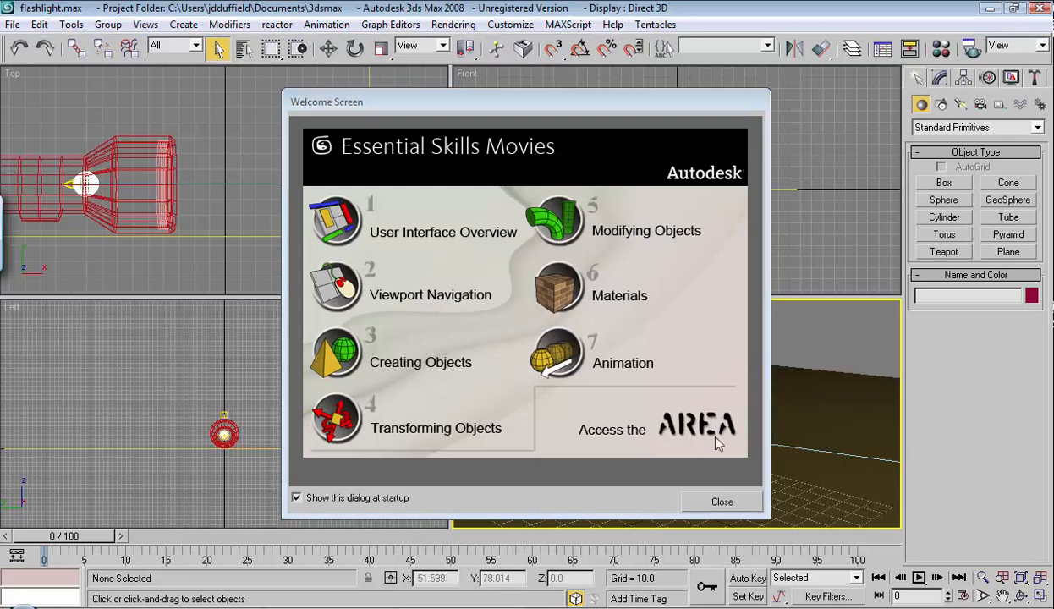
{"action": "left_click", "coordinate": [722, 502]}
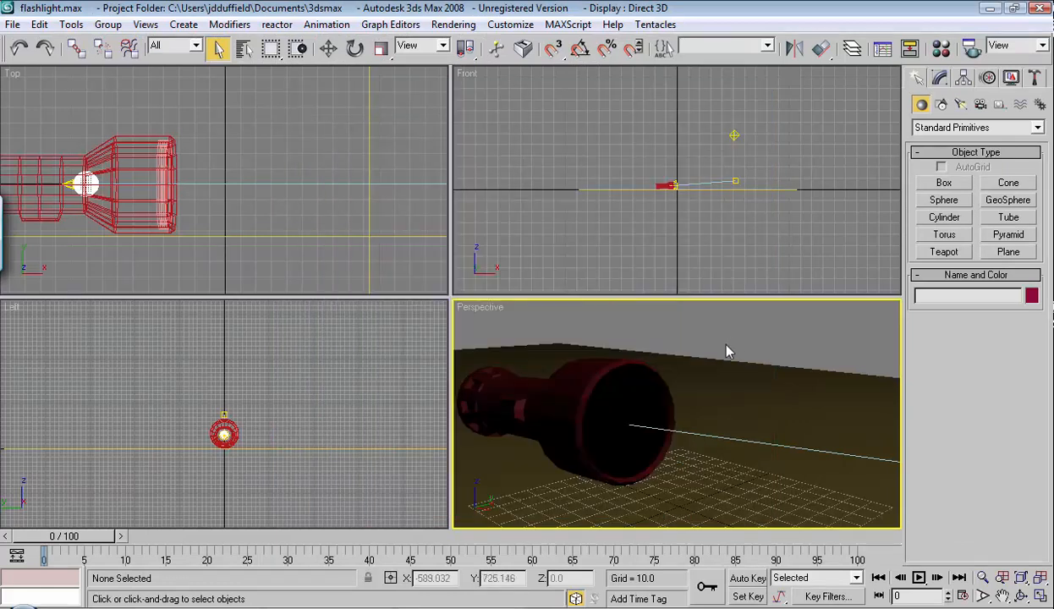
Render the Perspective view to check the flashlight scene, and close the rendered image
{"action": "key", "text": "shift+q"}
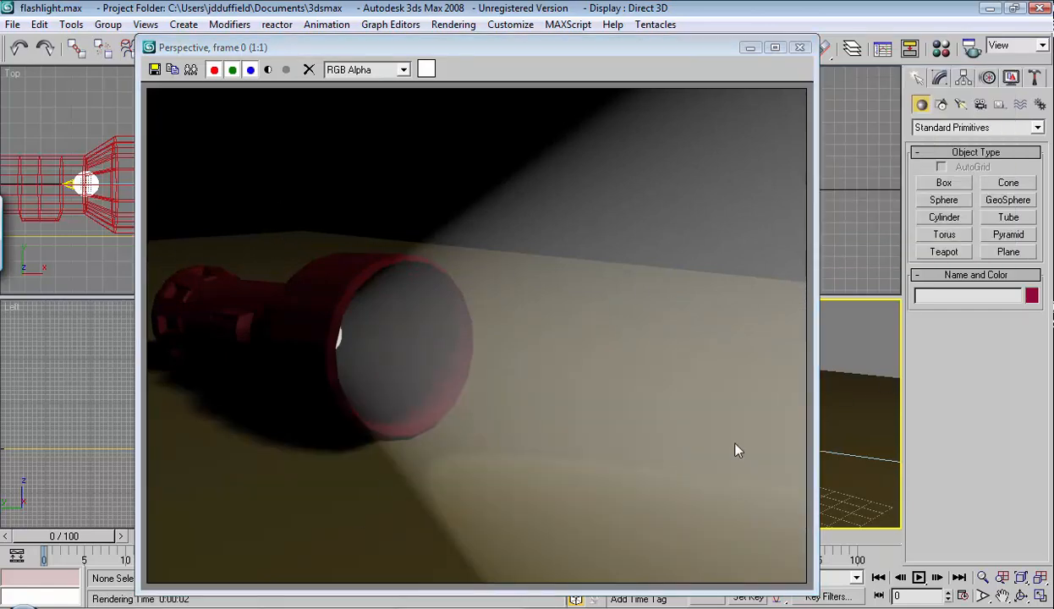
{"action": "left_click", "coordinate": [799, 47]}
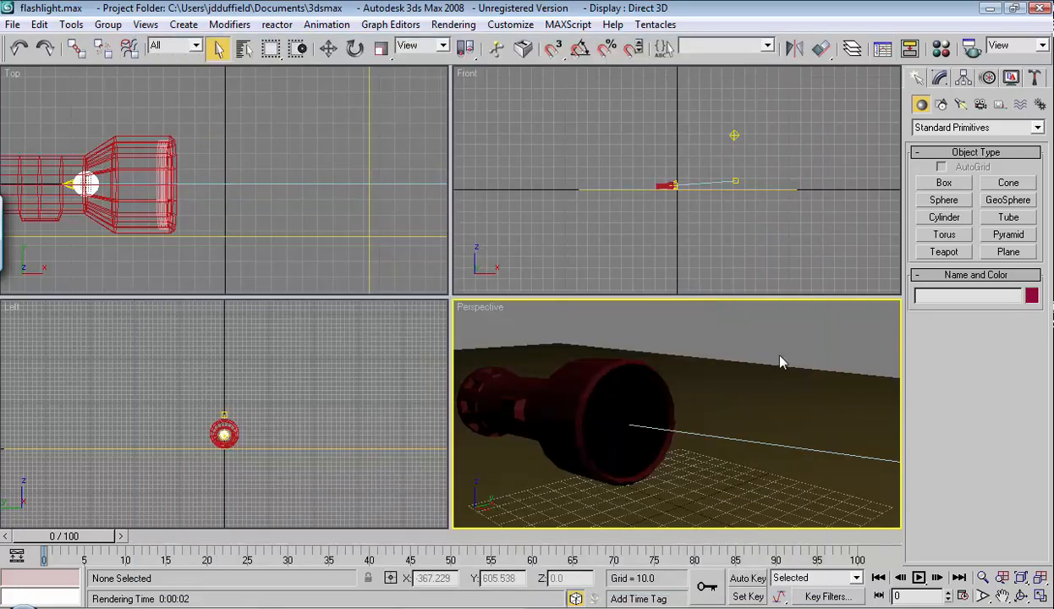
Select the ground plane beneath the flashlight and accept its golden-yellow object colour
{"action": "left_click_drag", "start_coordinate": [783, 353], "coordinate": [774, 377]}
{"action": "left_click", "coordinate": [1031, 296]}
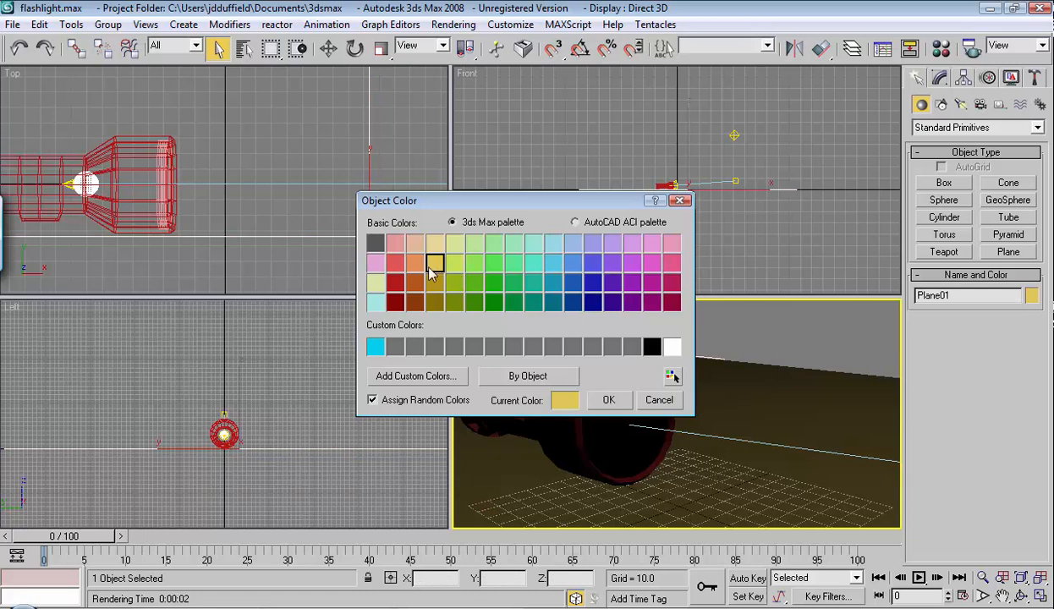
{"action": "left_click", "coordinate": [609, 400]}
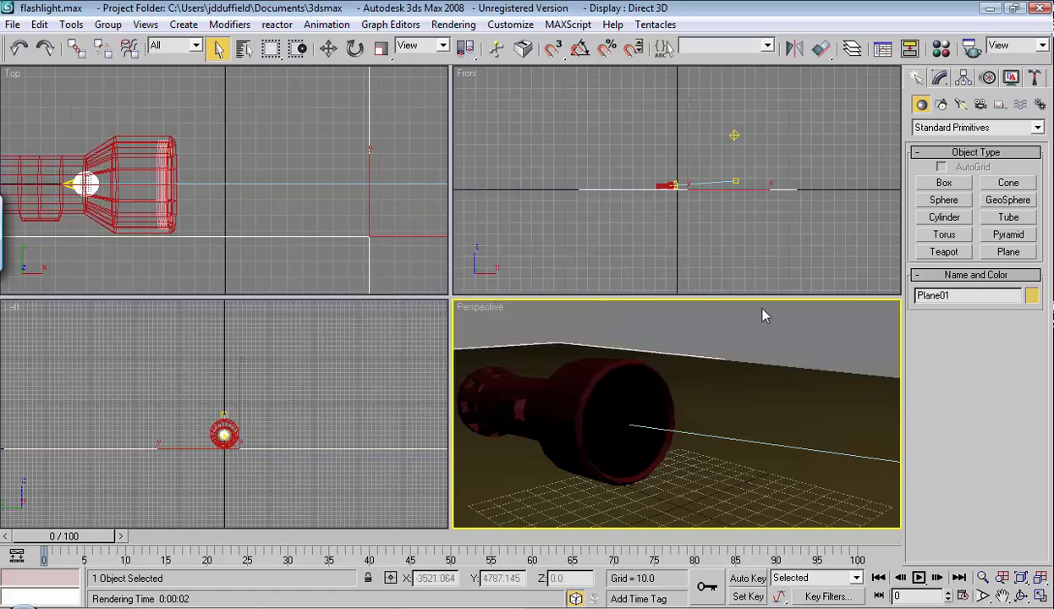
Open the Material Editor and select the unused sample slot 21 - Default
{"action": "key", "text": "m"}
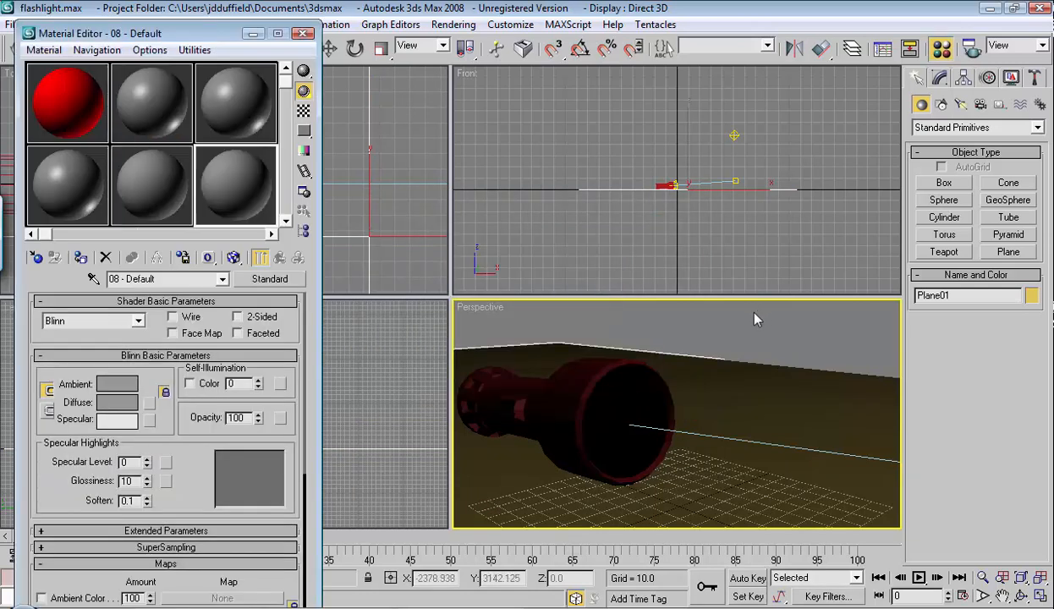
{"action": "left_click", "coordinate": [157, 203]}
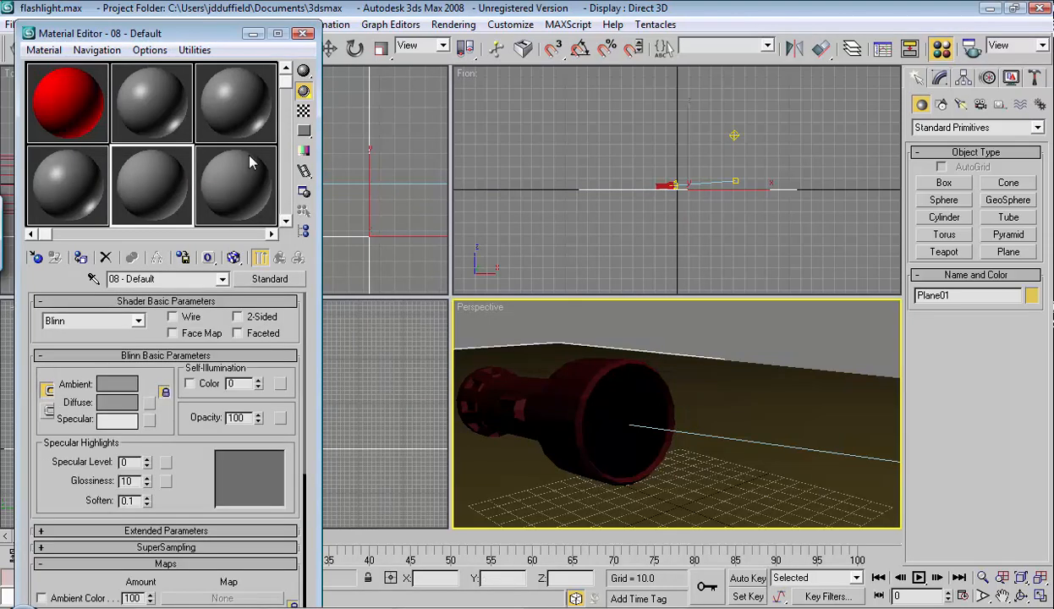
{"action": "left_click", "coordinate": [283, 166]}
{"action": "left_click", "coordinate": [284, 168]}
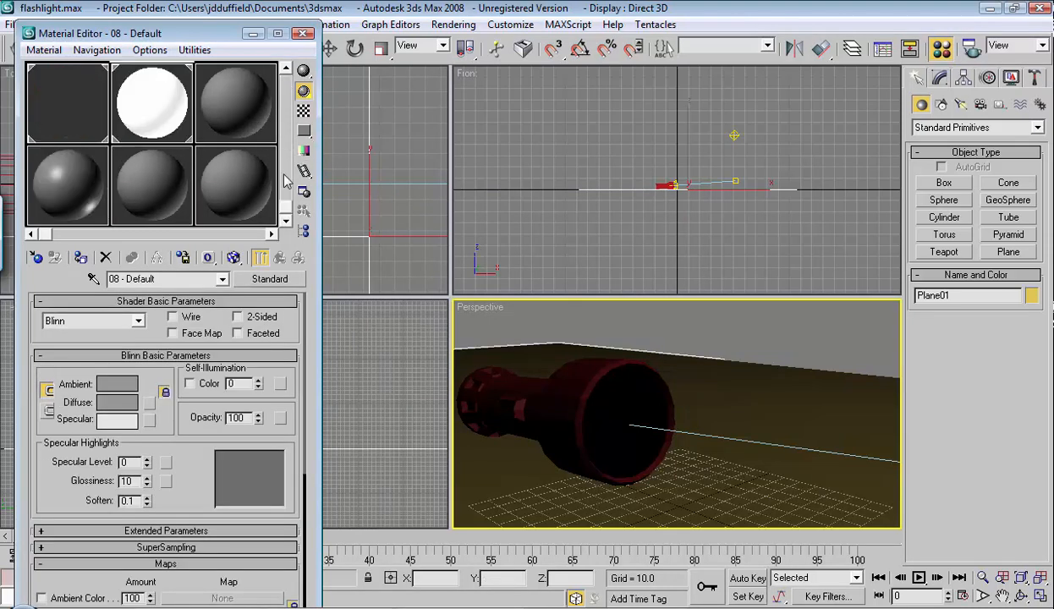
{"action": "left_click", "coordinate": [210, 202]}
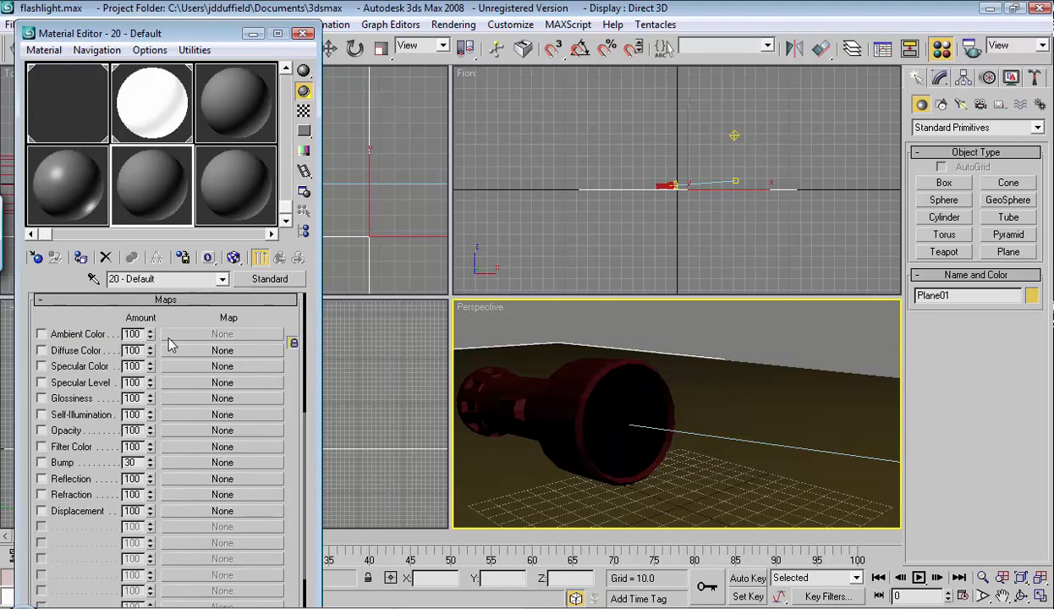
{"action": "left_click", "coordinate": [244, 209]}
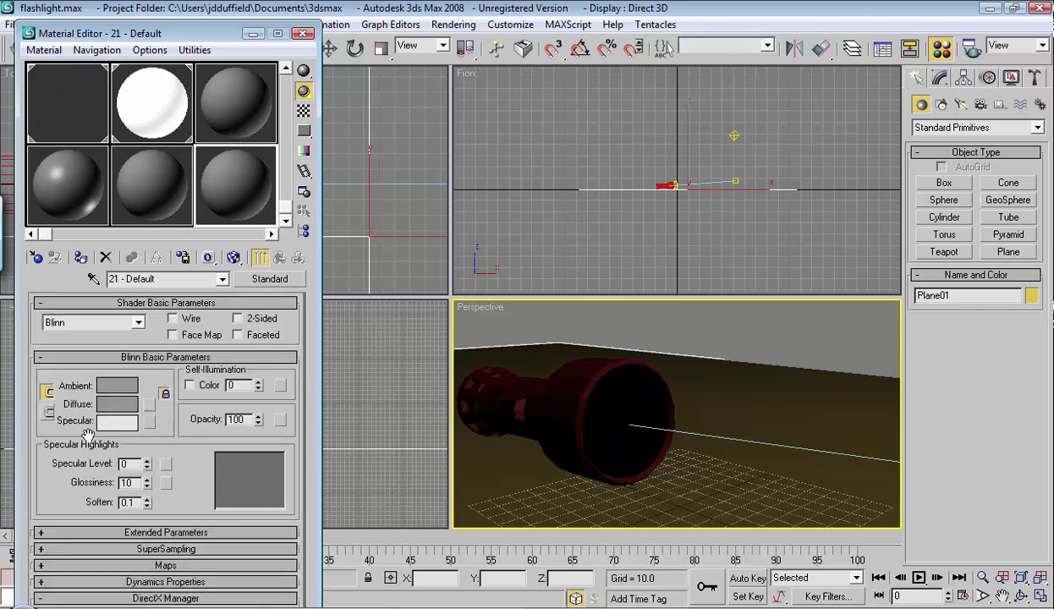
Add a Wood map to the diffuse colour of the material in slot 21
{"action": "left_click", "coordinate": [149, 407]}
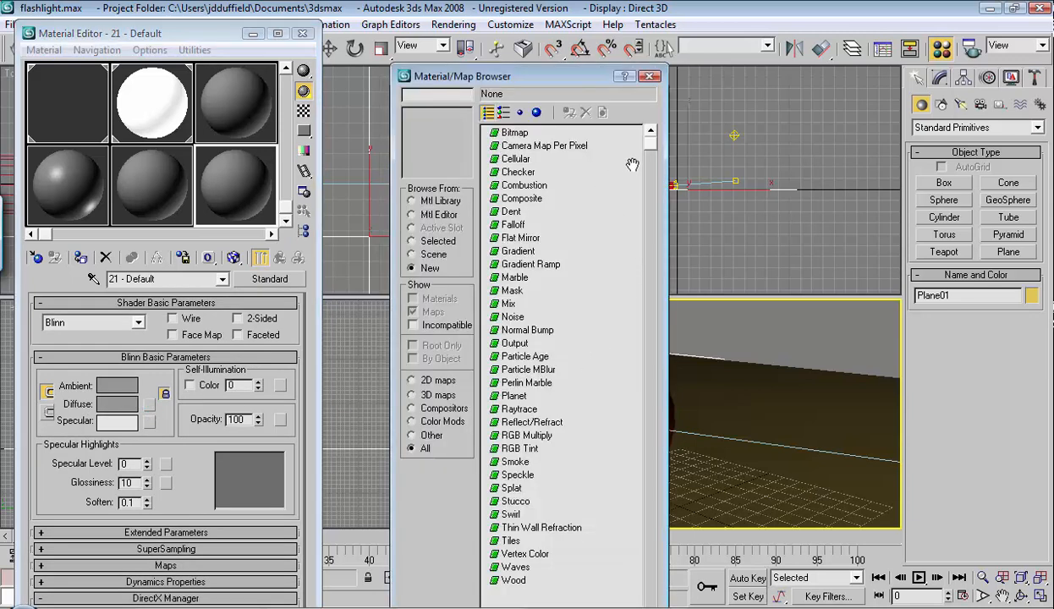
{"action": "left_click", "coordinate": [514, 582]}
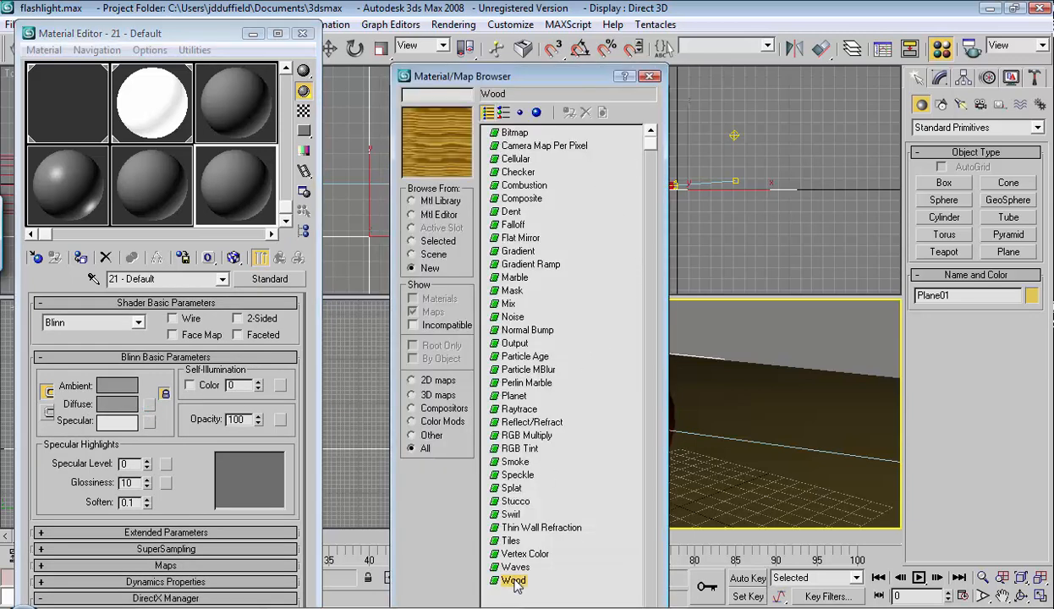
{"action": "double_click", "coordinate": [514, 582]}
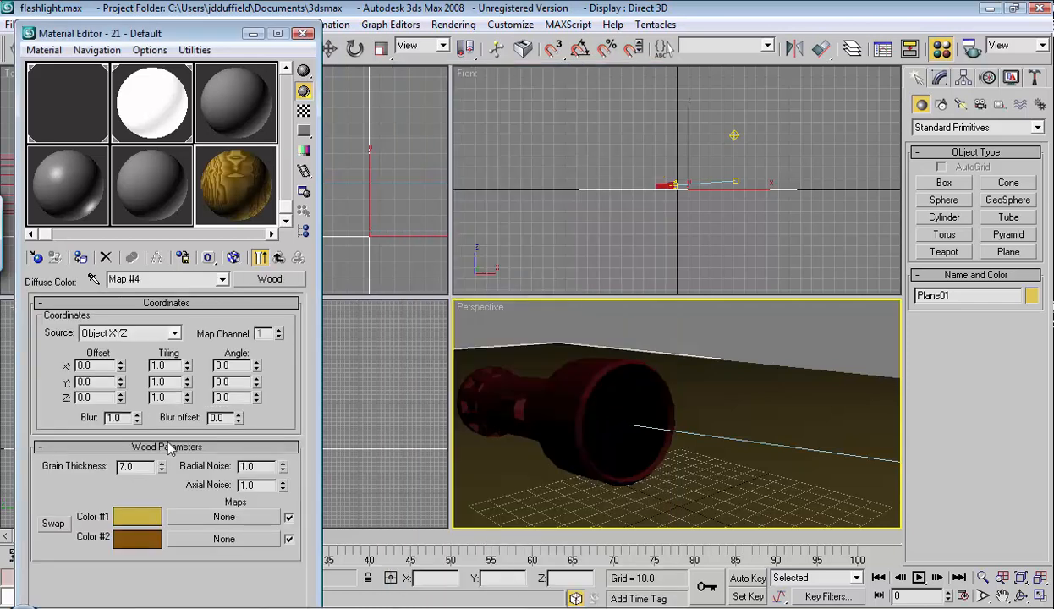
Assign the wood material to the ground plane with its map shown in the viewport, and render the Perspective view
{"action": "left_click", "coordinate": [80, 258]}
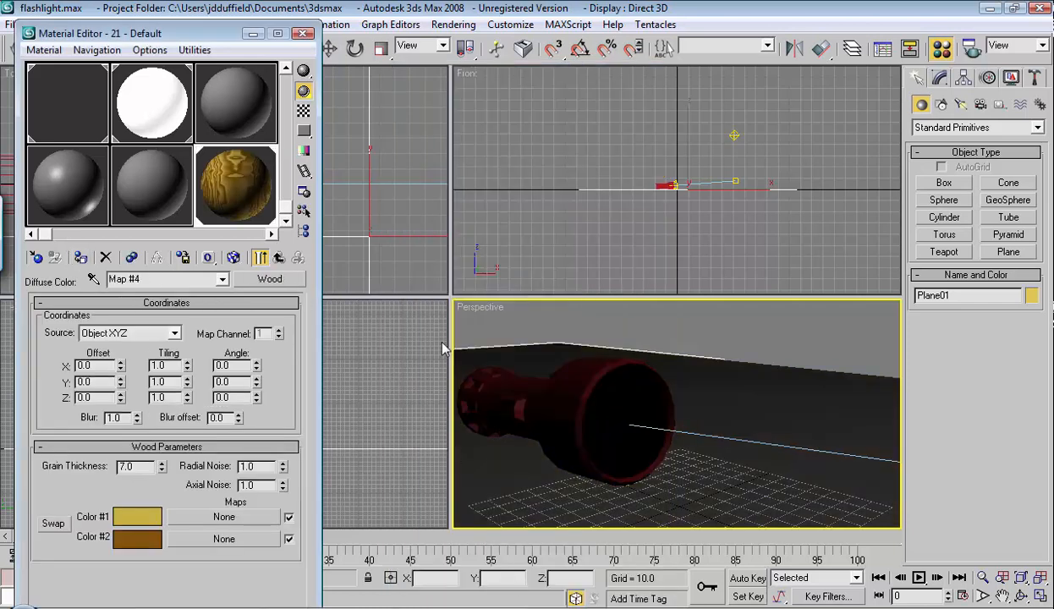
{"action": "left_click", "coordinate": [233, 257]}
{"action": "right_click", "coordinate": [773, 331]}
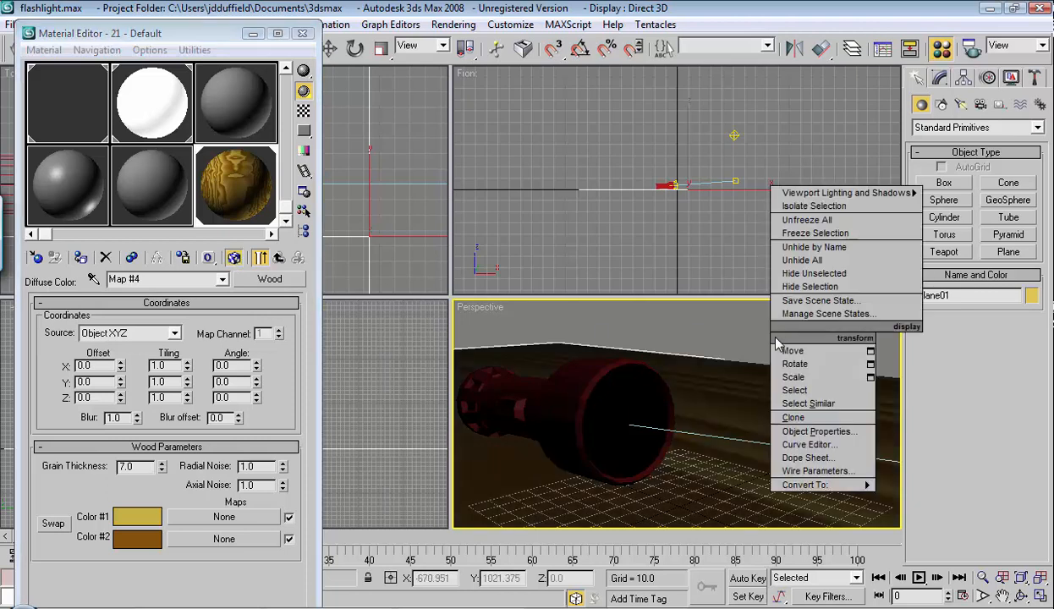
{"action": "left_click", "coordinate": [674, 320]}
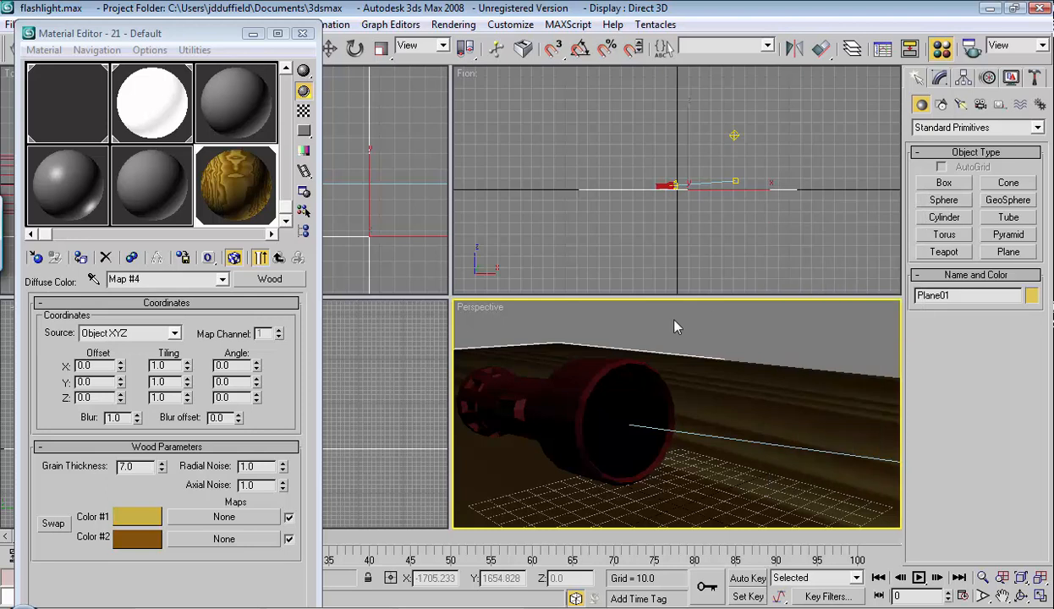
{"action": "key", "text": "F9"}
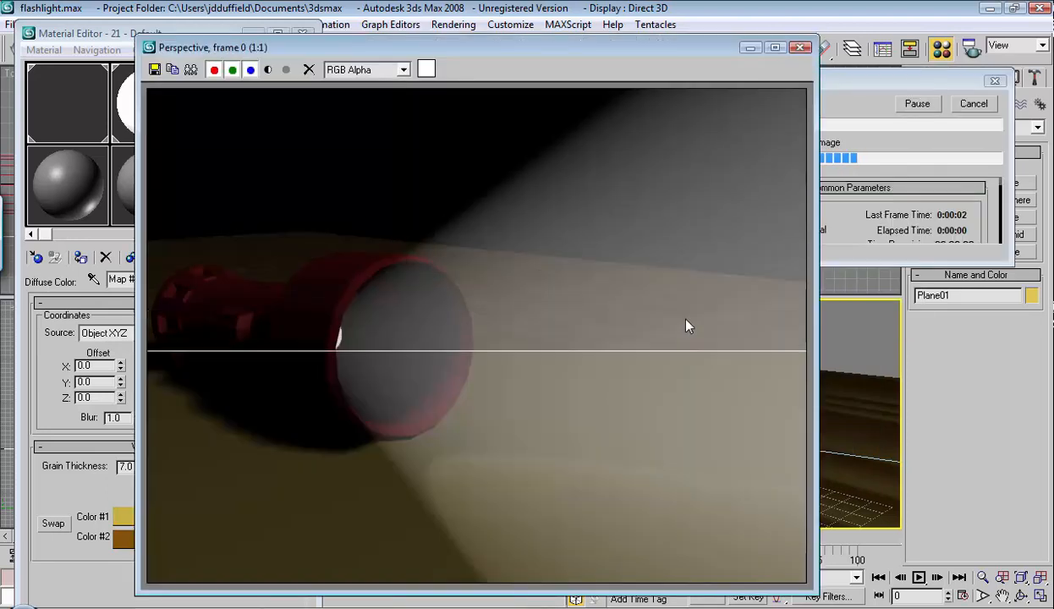